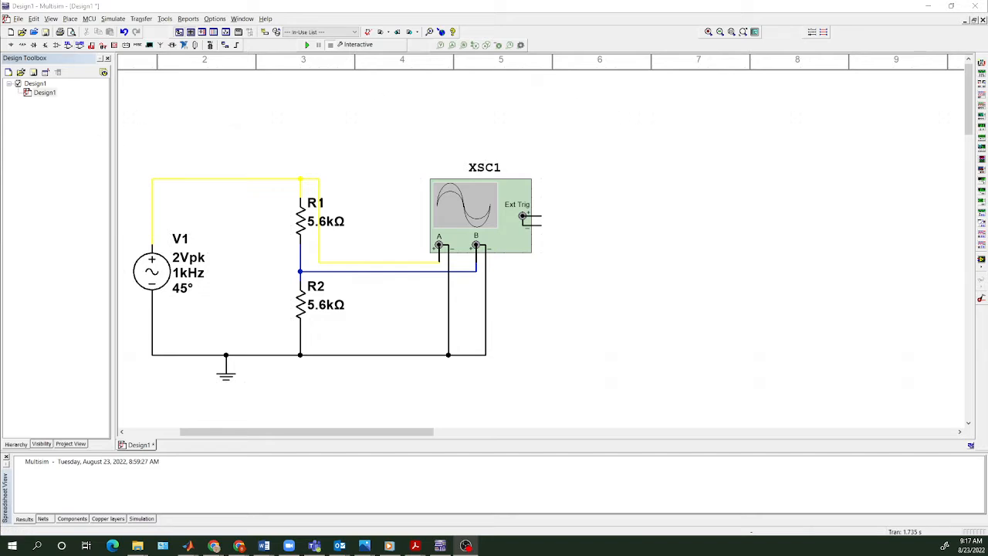
Open NewFile1.csv from the OSCOPE (D:) drive in Excel and maximize the workbook window
{"action": "left_click_drag", "start_coordinate": [0, 40], "coordinate": [645, 175]}
{"action": "left_click", "coordinate": [489, 322]}
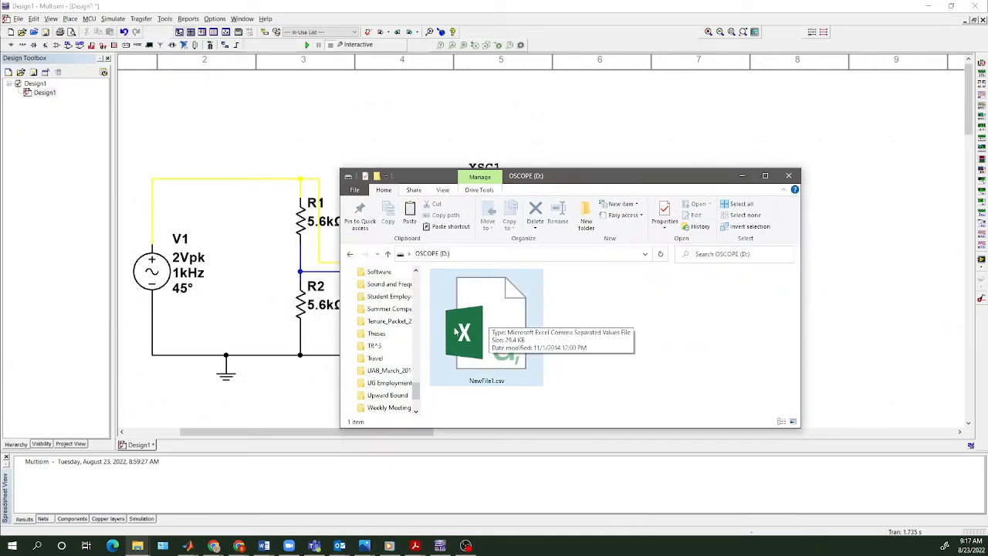
{"action": "left_click", "coordinate": [562, 278]}
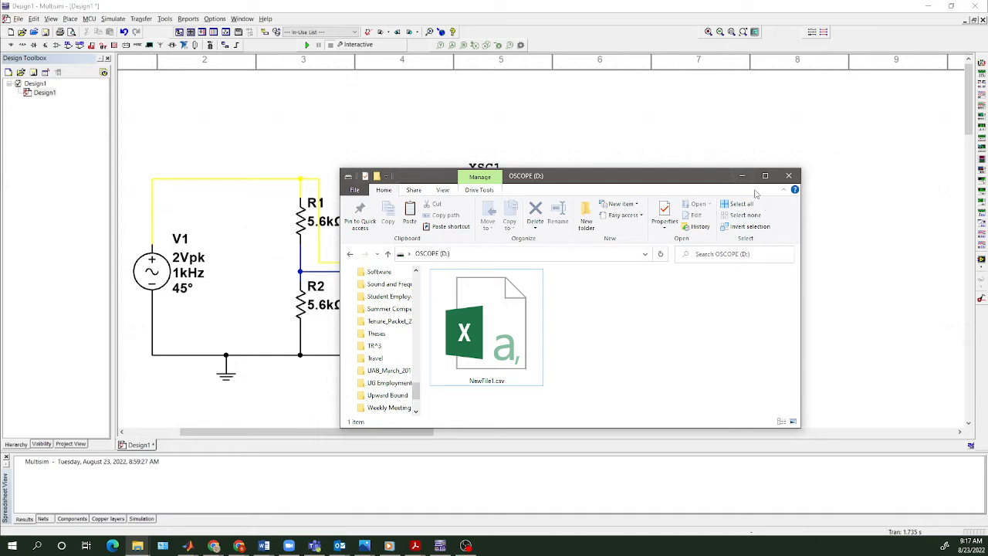
{"action": "left_click", "coordinate": [496, 334]}
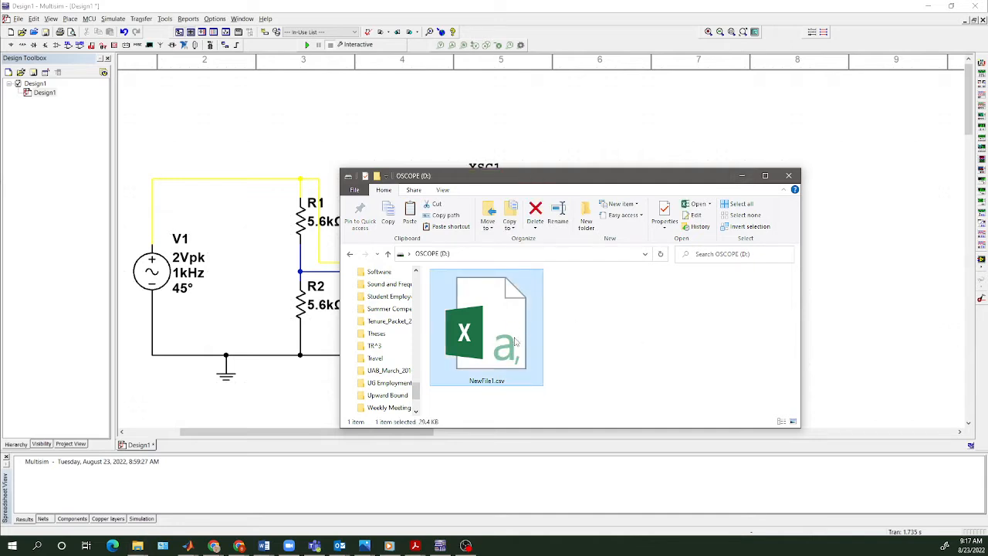
{"action": "double_click", "coordinate": [516, 342]}
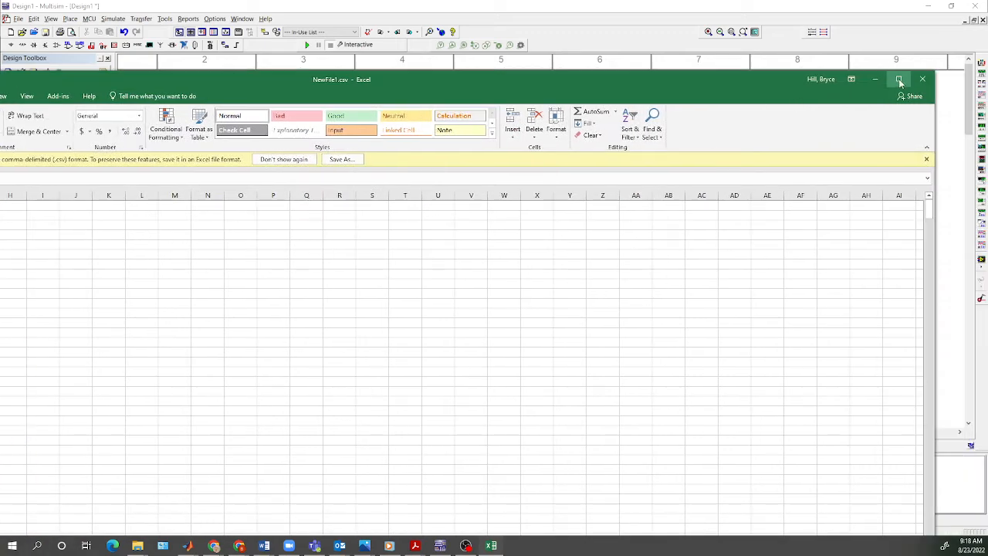
{"action": "left_click", "coordinate": [899, 78]}
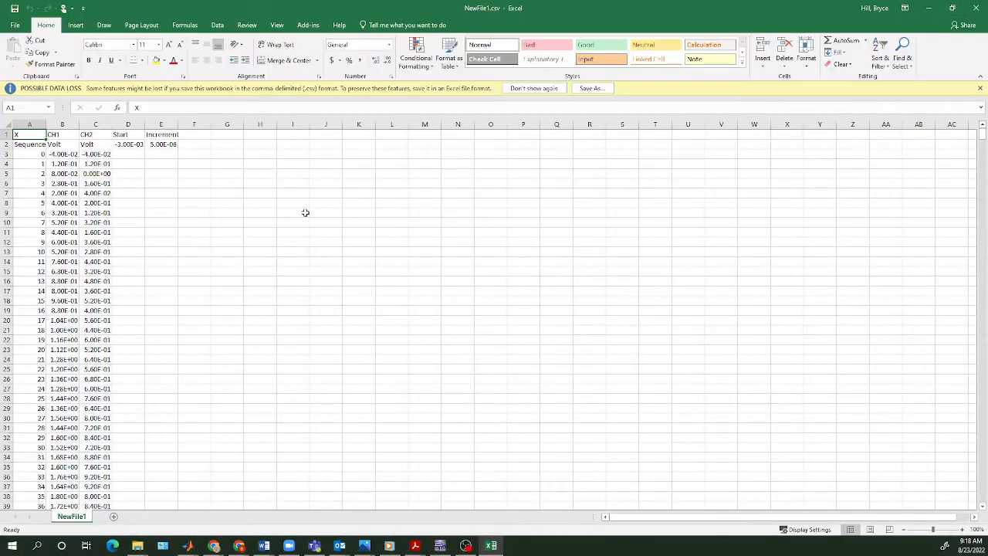
Examine the header row of the oscilloscope data, covering the X, CH1, CH2, Start and Increment columns
{"action": "left_click", "coordinate": [60, 153]}
{"action": "scroll", "coordinate": [107, 220], "scroll_direction": "up", "scroll_amount": 5}
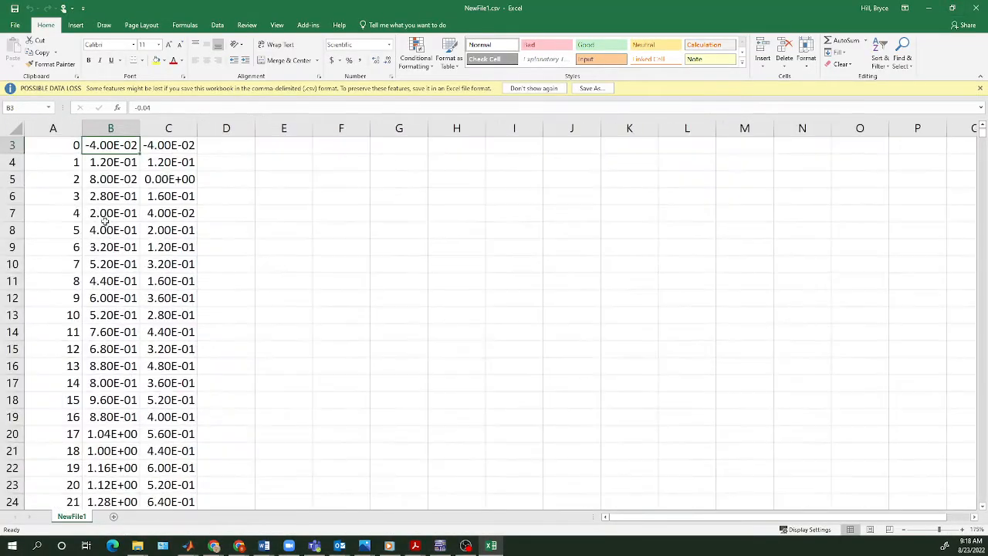
{"action": "scroll", "coordinate": [103, 222], "scroll_direction": "up", "scroll_amount": 4}
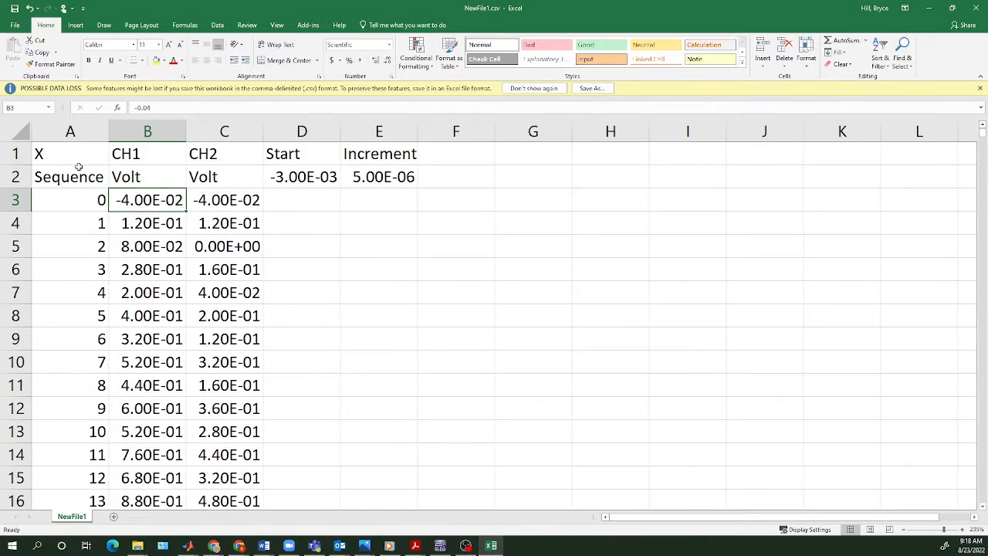
{"action": "left_click_drag", "start_coordinate": [58, 155], "coordinate": [384, 164]}
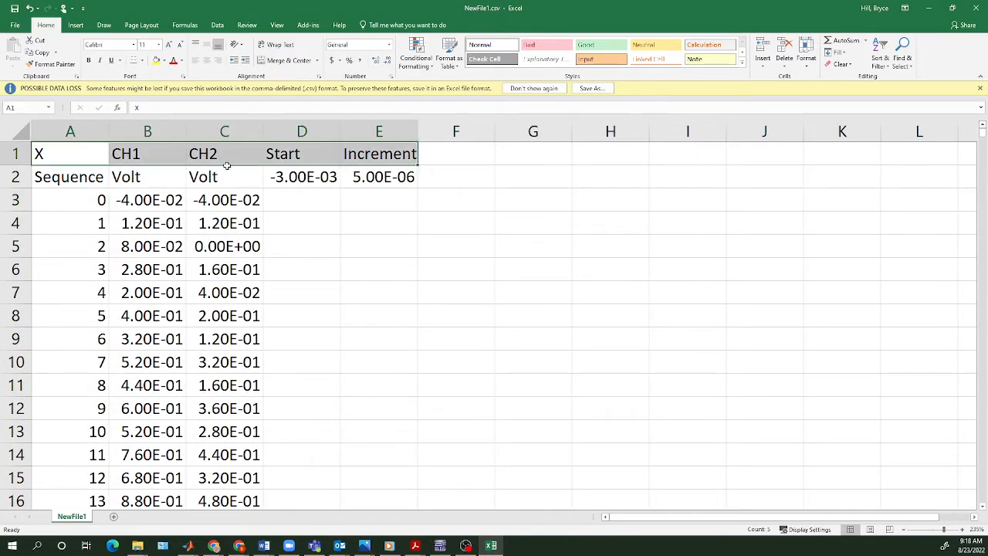
{"action": "left_click", "coordinate": [60, 154]}
{"action": "left_click", "coordinate": [138, 158]}
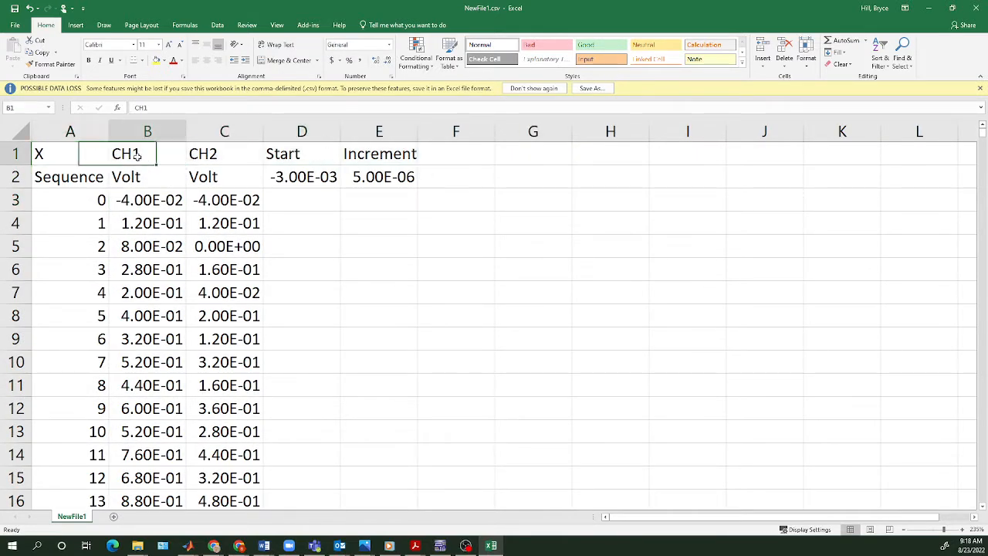
{"action": "left_click", "coordinate": [216, 155]}
{"action": "left_click", "coordinate": [299, 156]}
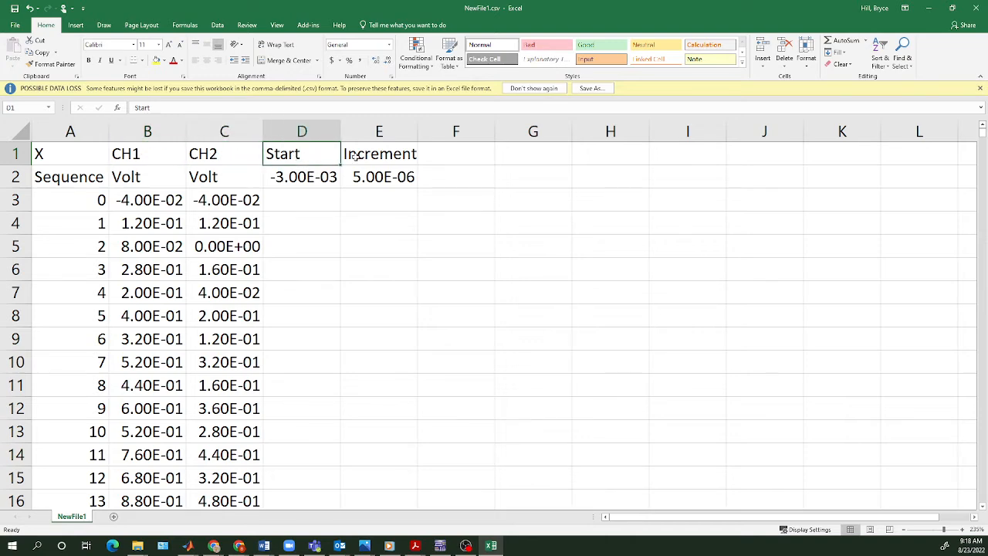
{"action": "left_click", "coordinate": [380, 155]}
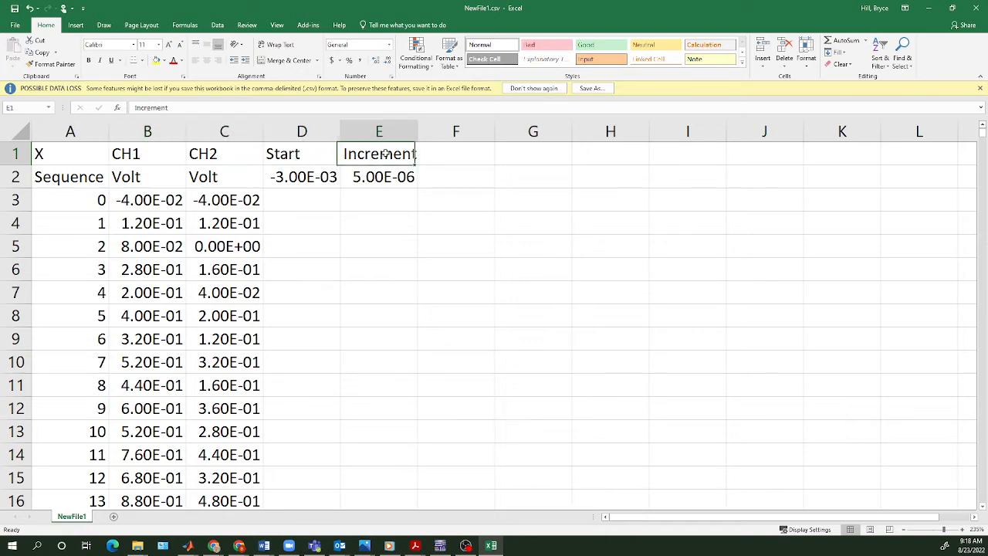
Examine the Sequence and Volt labels in row 2 and the sample numbers running down column A
{"action": "left_click", "coordinate": [74, 179]}
{"action": "left_click", "coordinate": [146, 178]}
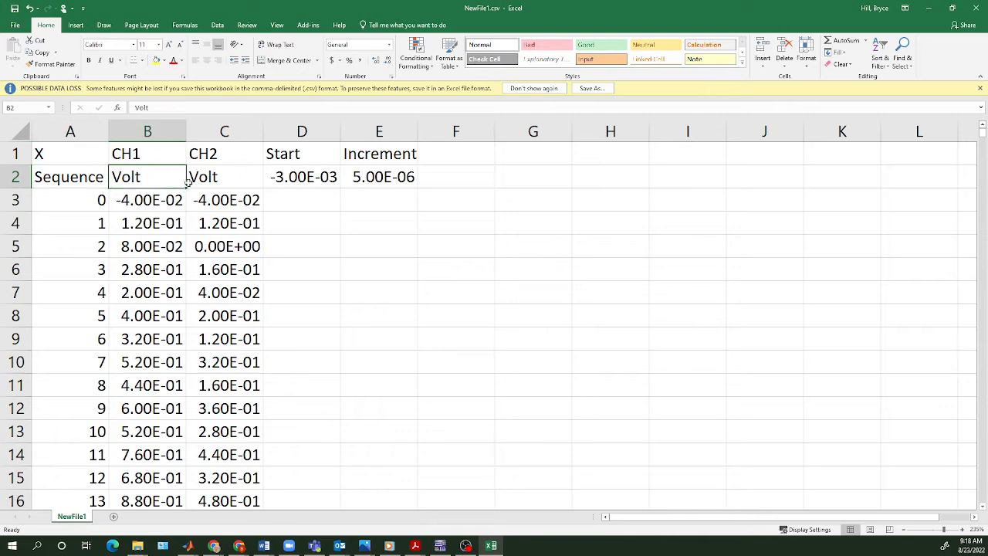
{"action": "left_click", "coordinate": [214, 183]}
{"action": "left_click", "coordinate": [93, 201]}
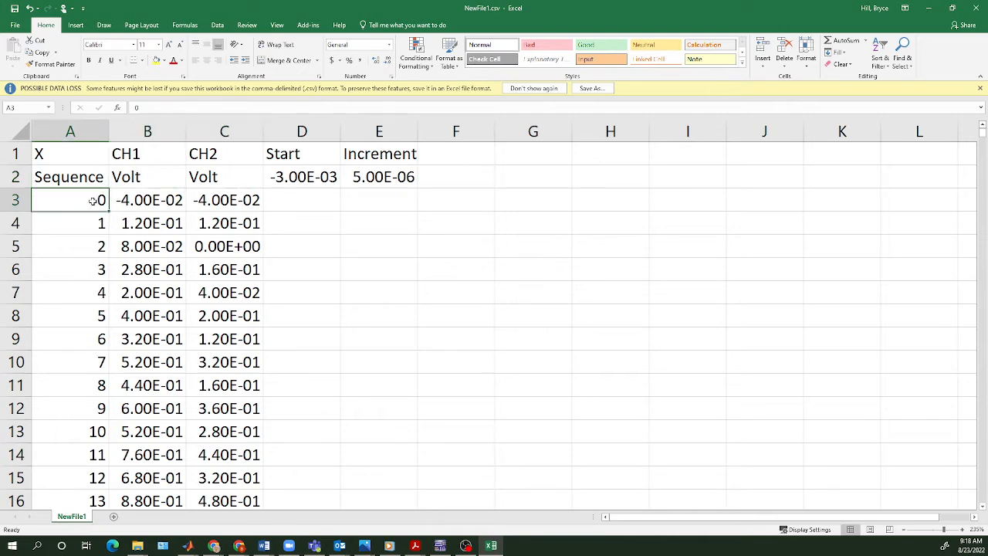
{"action": "scroll", "coordinate": [91, 201], "scroll_direction": "down", "scroll_amount": 13}
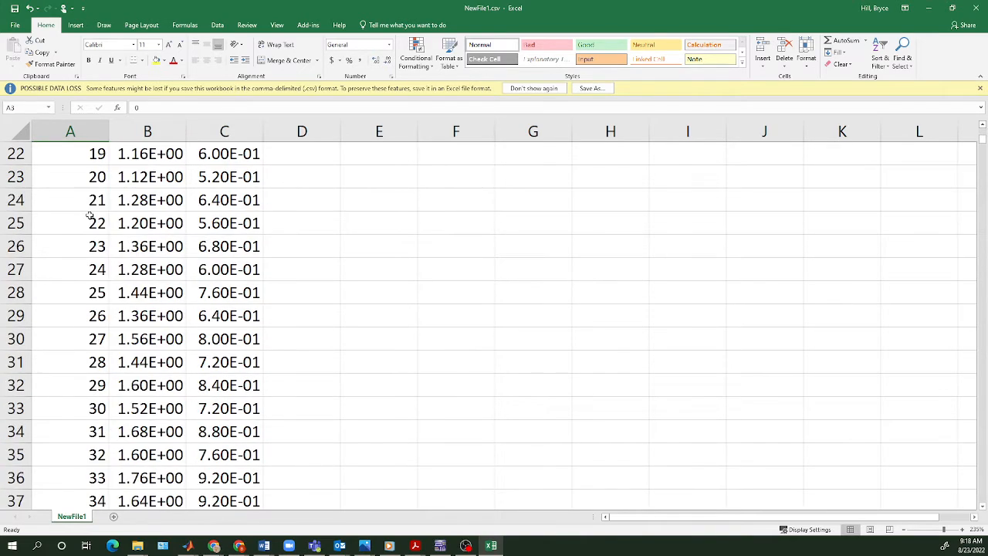
{"action": "scroll", "coordinate": [89, 216], "scroll_direction": "up", "scroll_amount": 5}
{"action": "scroll", "coordinate": [90, 217], "scroll_direction": "down", "scroll_amount": 5}
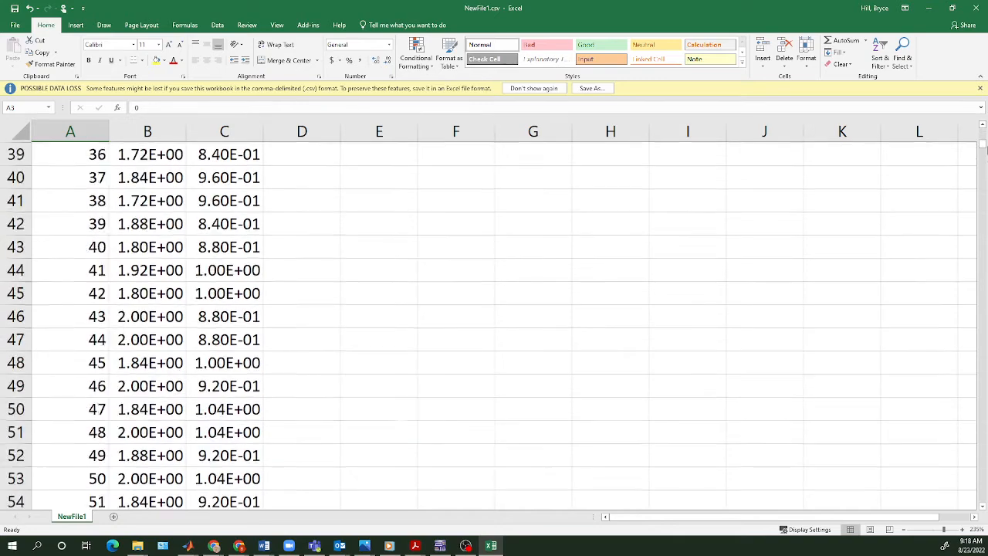
{"action": "left_click_drag", "start_coordinate": [976, 353], "coordinate": [984, 108]}
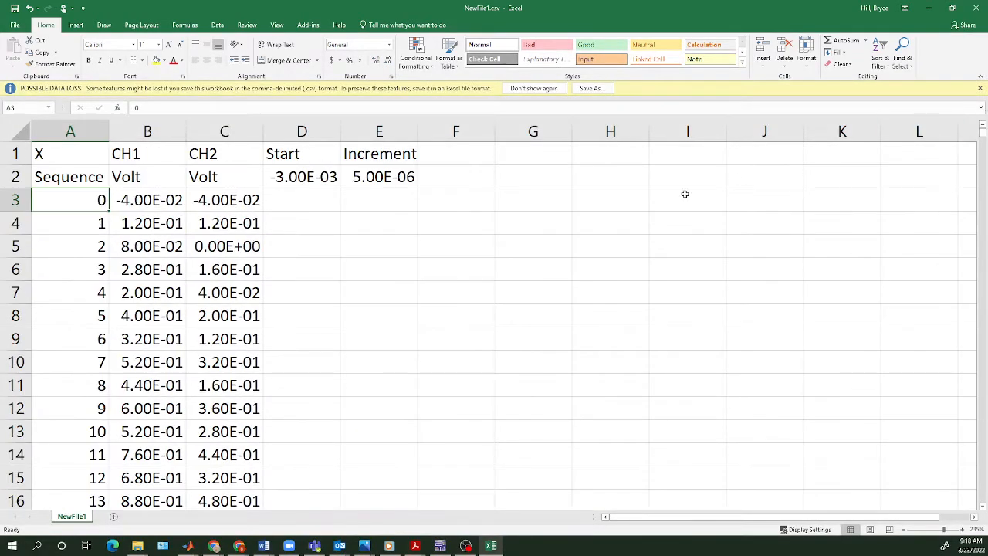
Inspect the Start and Increment values and compare the first CH1 and CH2 voltage samples
{"action": "left_click", "coordinate": [145, 203]}
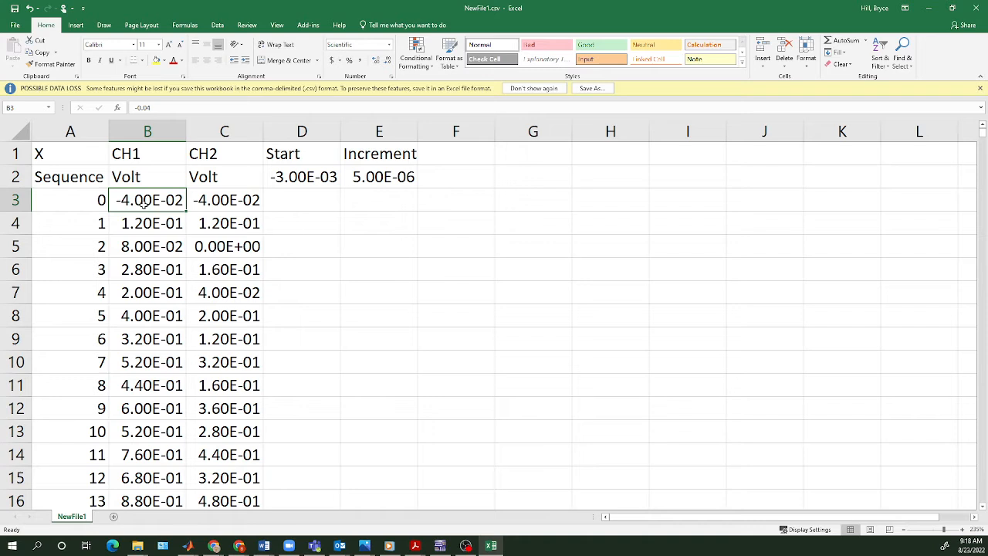
{"action": "left_click", "coordinate": [209, 204]}
{"action": "left_click", "coordinate": [143, 202]}
{"action": "left_click", "coordinate": [88, 201]}
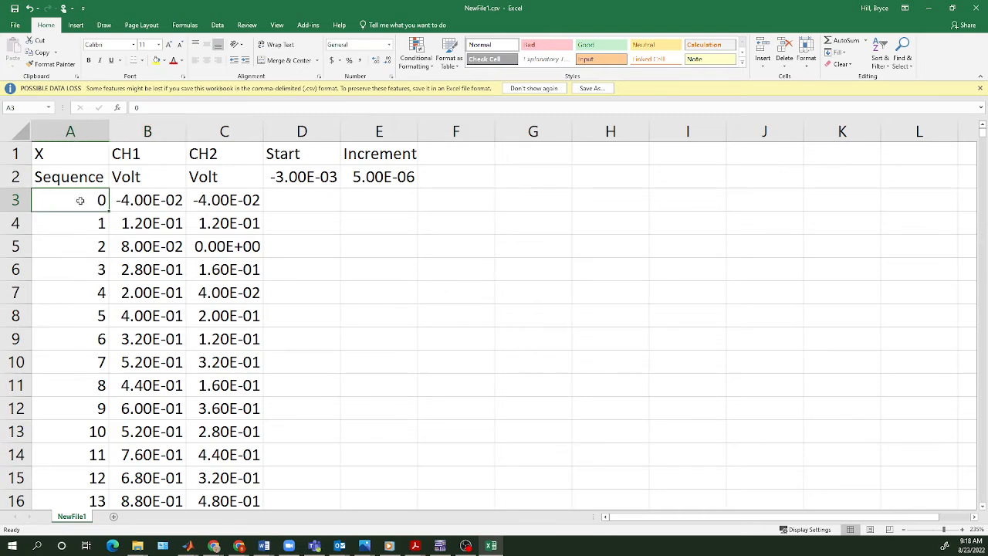
{"action": "left_click", "coordinate": [286, 176]}
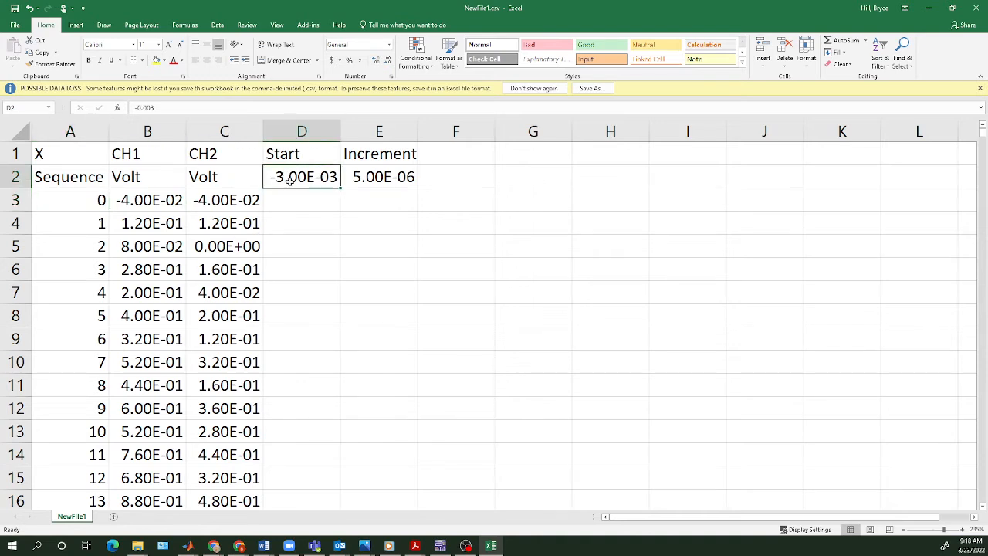
{"action": "left_click", "coordinate": [376, 178]}
{"action": "left_click", "coordinate": [304, 179]}
{"action": "left_click", "coordinate": [368, 177]}
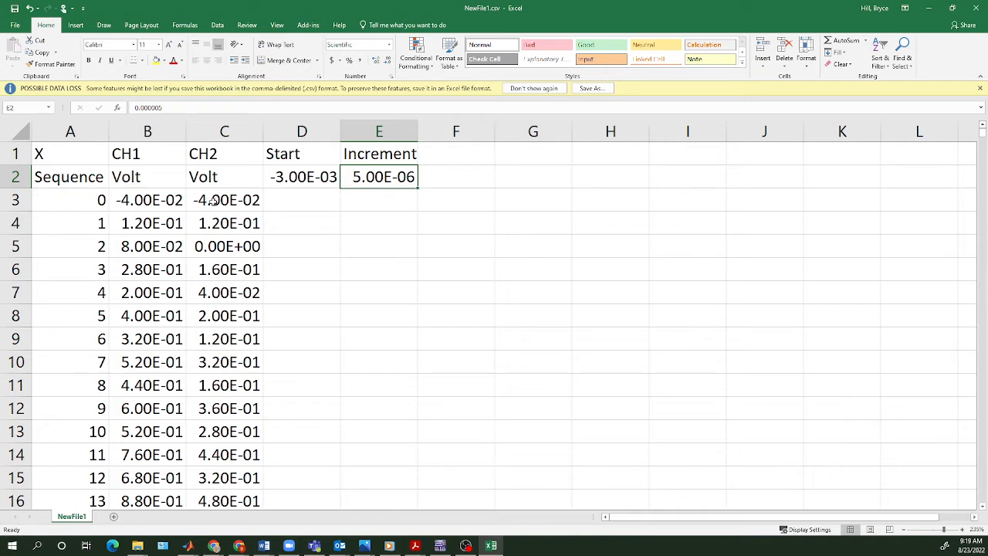
{"action": "left_click", "coordinate": [145, 200]}
{"action": "left_click", "coordinate": [229, 200]}
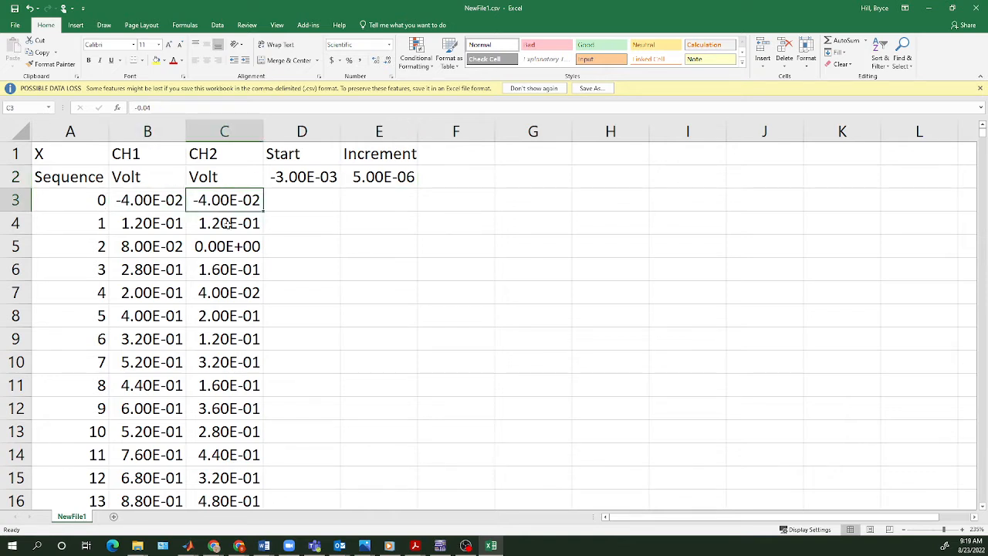
{"action": "left_click", "coordinate": [227, 223]}
{"action": "left_click", "coordinate": [142, 225]}
{"action": "left_click", "coordinate": [228, 224]}
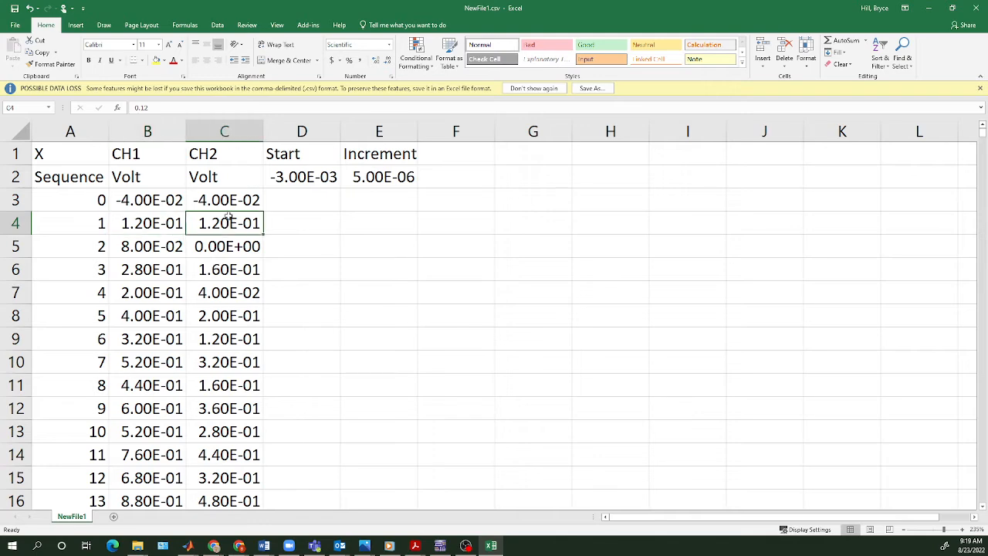
Switch back to the Multisim circuit and run the simulation with the XSC1 oscilloscope window open
{"action": "left_click", "coordinate": [931, 10]}
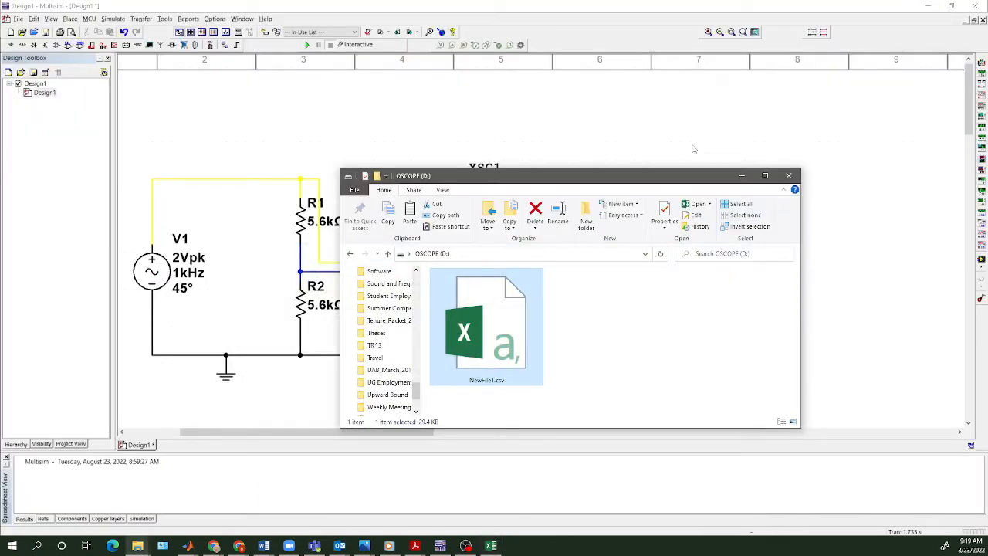
{"action": "left_click", "coordinate": [650, 139]}
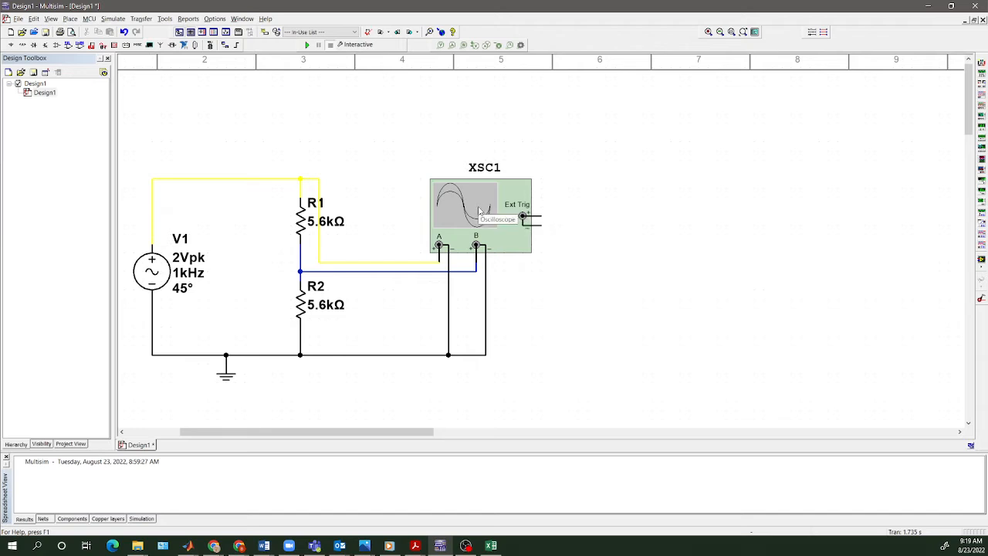
{"action": "left_click", "coordinate": [306, 44]}
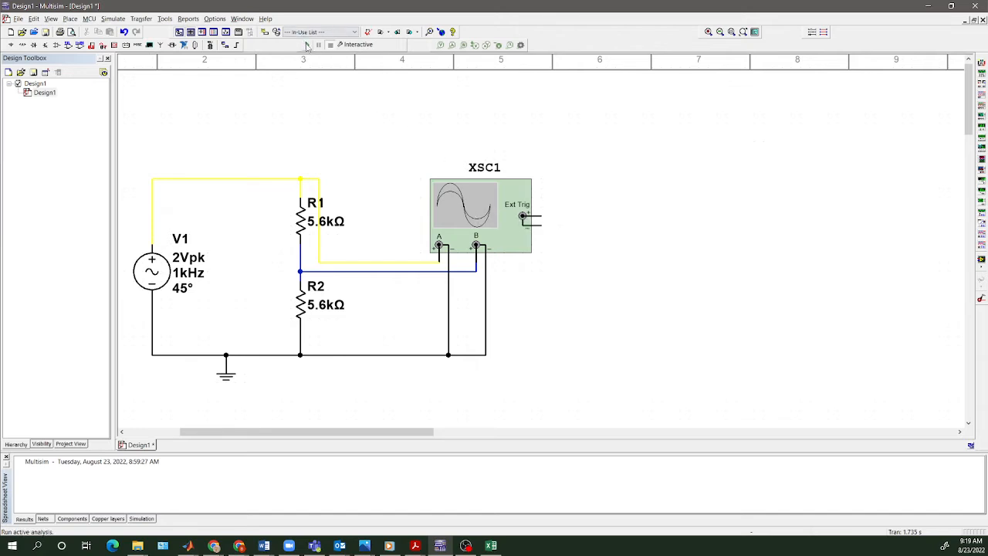
{"action": "left_click", "coordinate": [468, 219]}
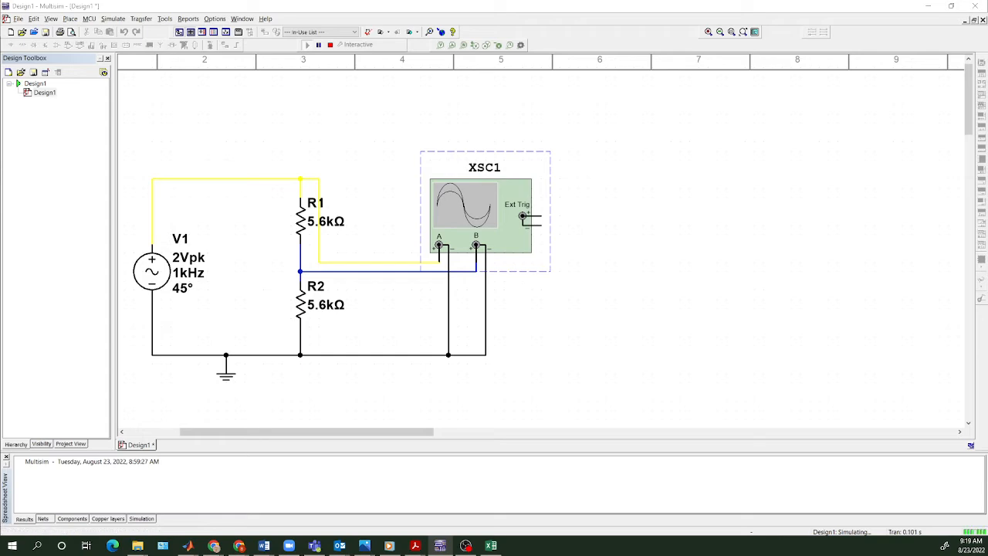
{"action": "mouse_move", "coordinate": [242, 285]}
{"action": "left_mouse_down"}
{"action": "mouse_move", "coordinate": [342, 183]}
{"action": "mouse_move", "coordinate": [316, 156]}
{"action": "mouse_move", "coordinate": [435, 146]}
{"action": "left_mouse_up"}
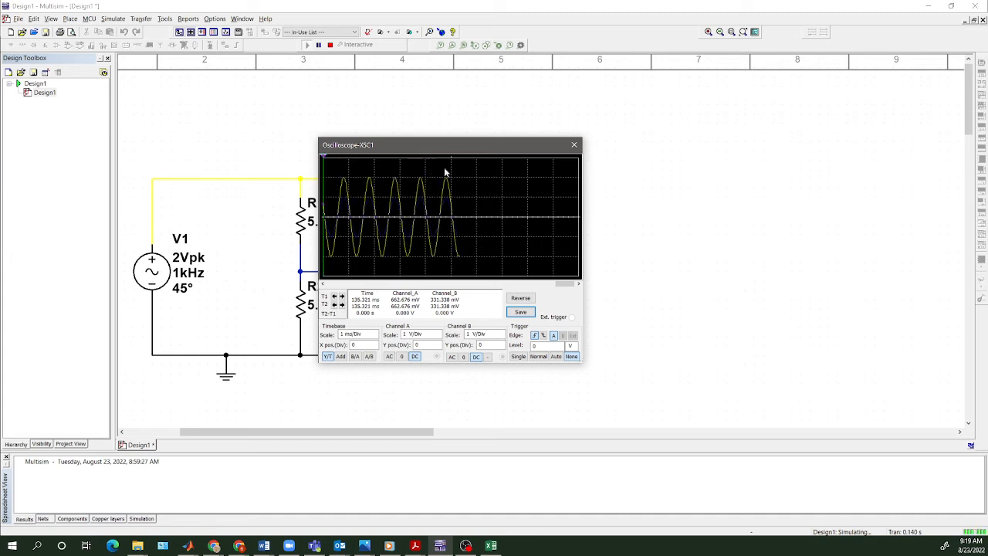
Reverse the oscilloscope display so the traces are drawn on a white background
{"action": "left_click", "coordinate": [521, 298]}
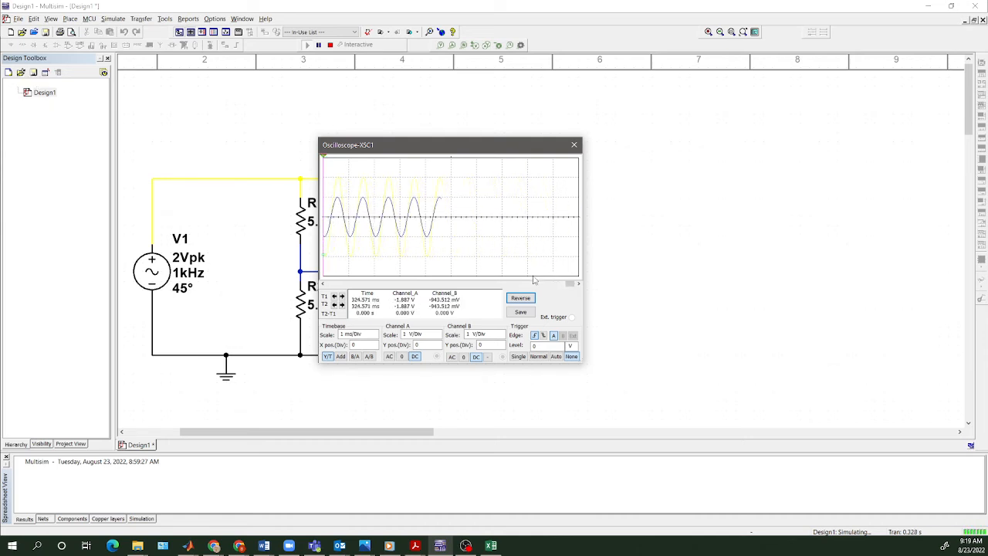
{"action": "left_click", "coordinate": [521, 300]}
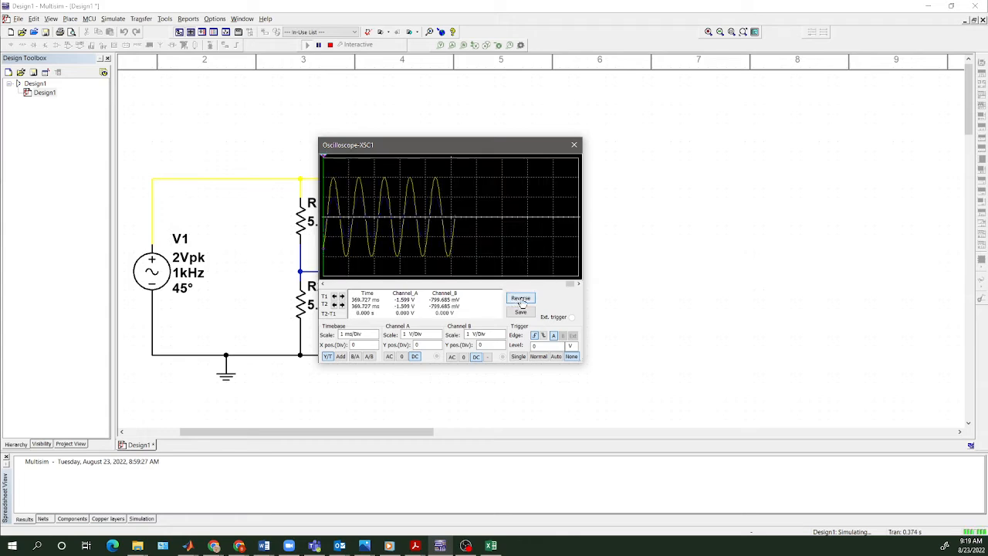
{"action": "left_click", "coordinate": [521, 300]}
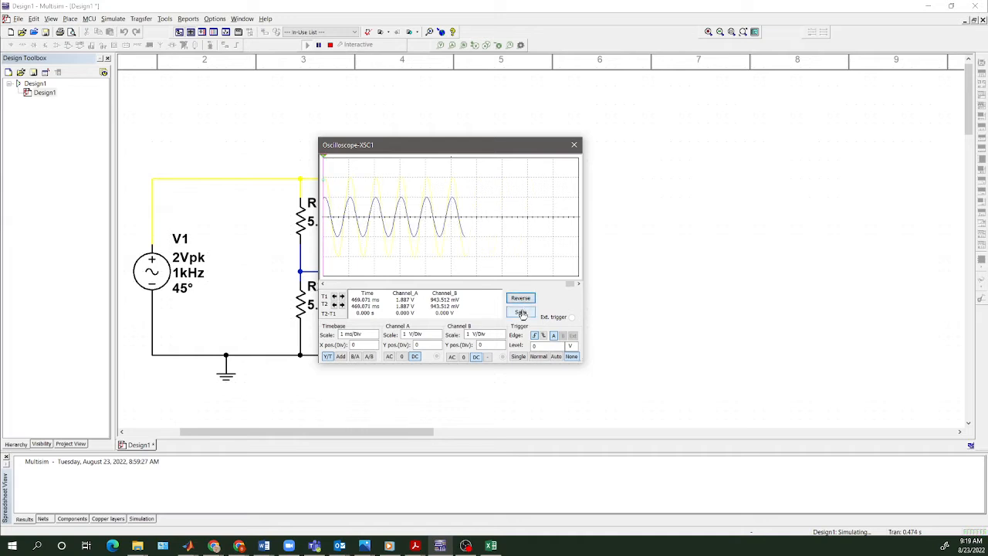
Save the oscilloscope data as Example.scp in the Lab 0 Documentation folder, replacing the existing file
{"action": "left_click", "coordinate": [522, 313]}
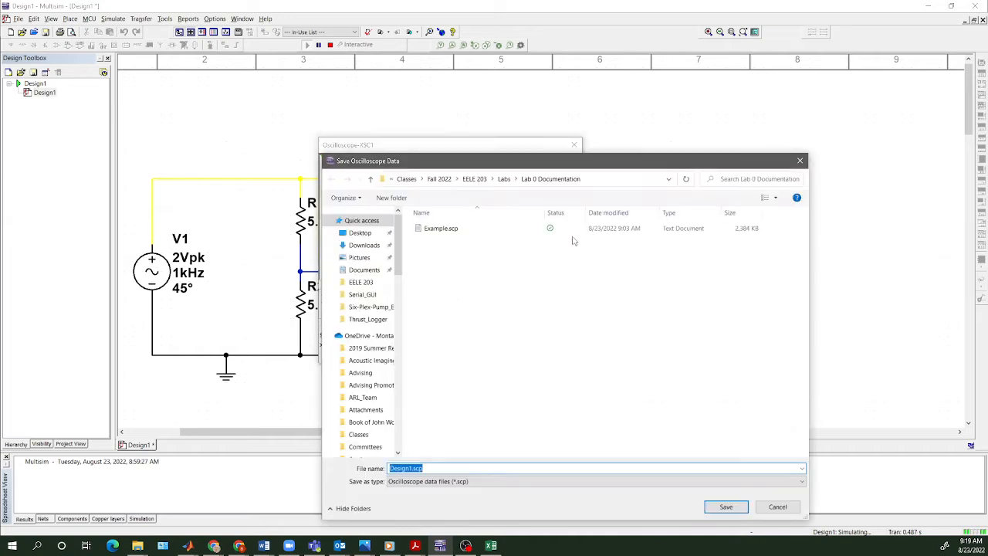
{"action": "double_click", "coordinate": [441, 232]}
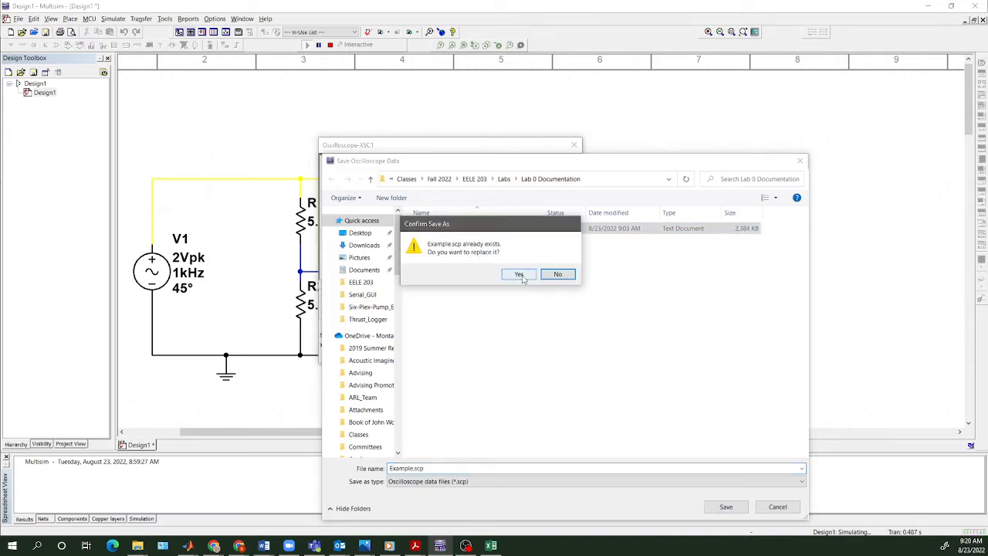
{"action": "left_click", "coordinate": [520, 276]}
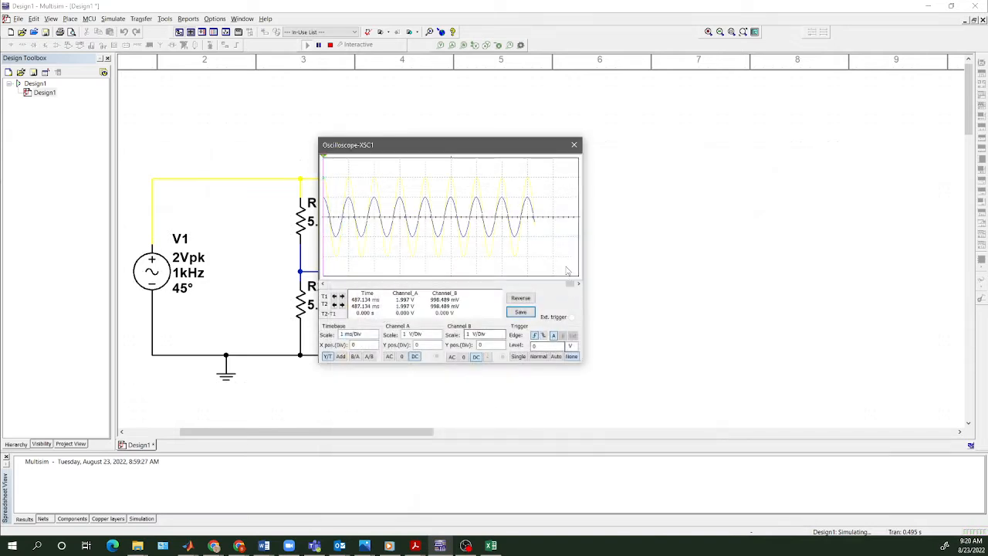
Close the oscilloscope window and stop the simulation
{"action": "left_click", "coordinate": [574, 144]}
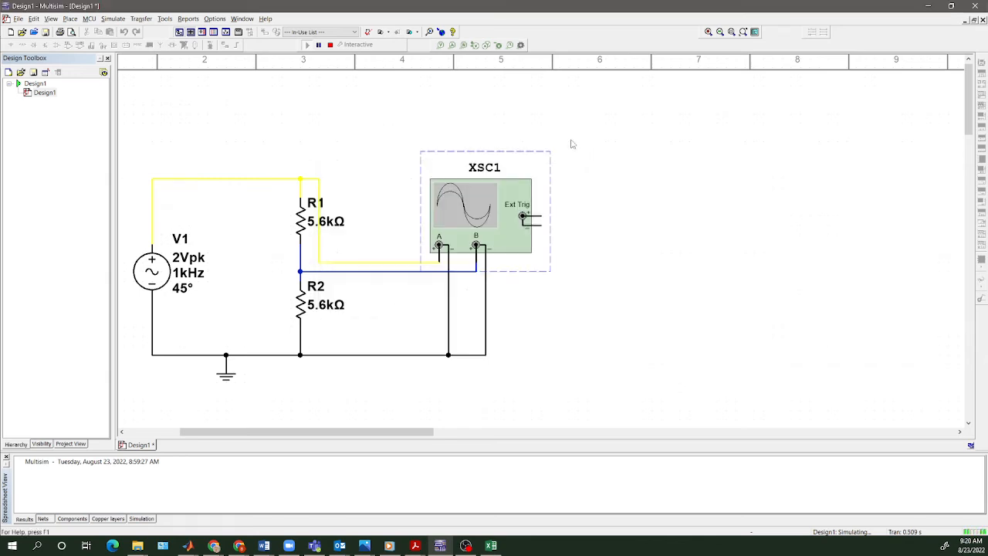
{"action": "left_click", "coordinate": [330, 44]}
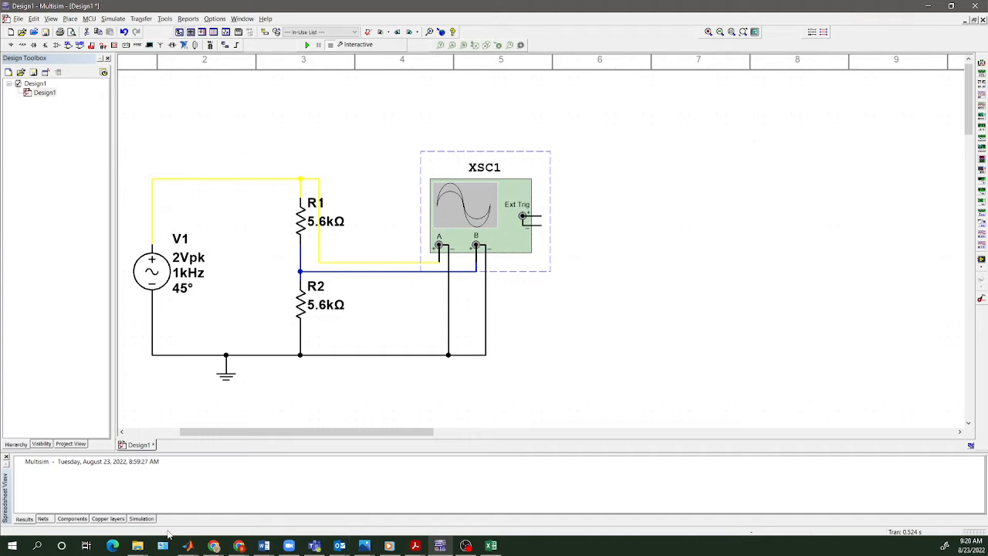
Switch to File Explorer and bring up the Lab 0 Documentation folder that holds the saved oscilloscope data
{"action": "mouse_move", "coordinate": [137, 547]}
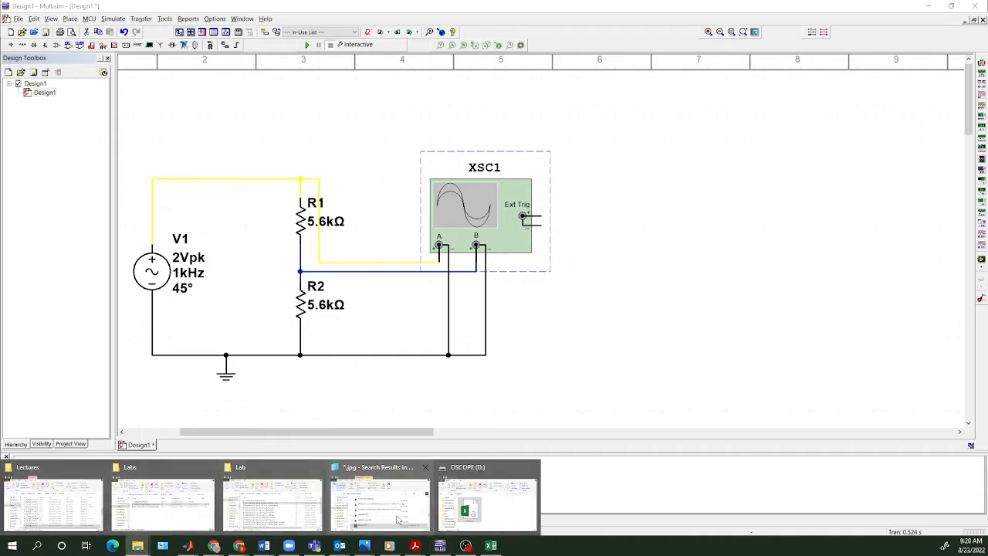
{"action": "left_click", "coordinate": [488, 506]}
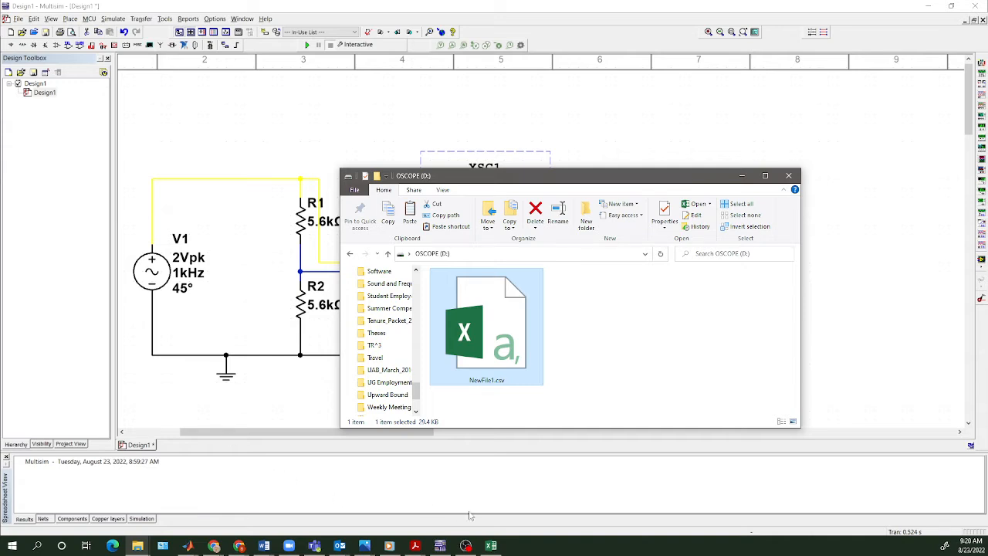
{"action": "scroll", "coordinate": [391, 346], "scroll_direction": "up", "scroll_amount": 5}
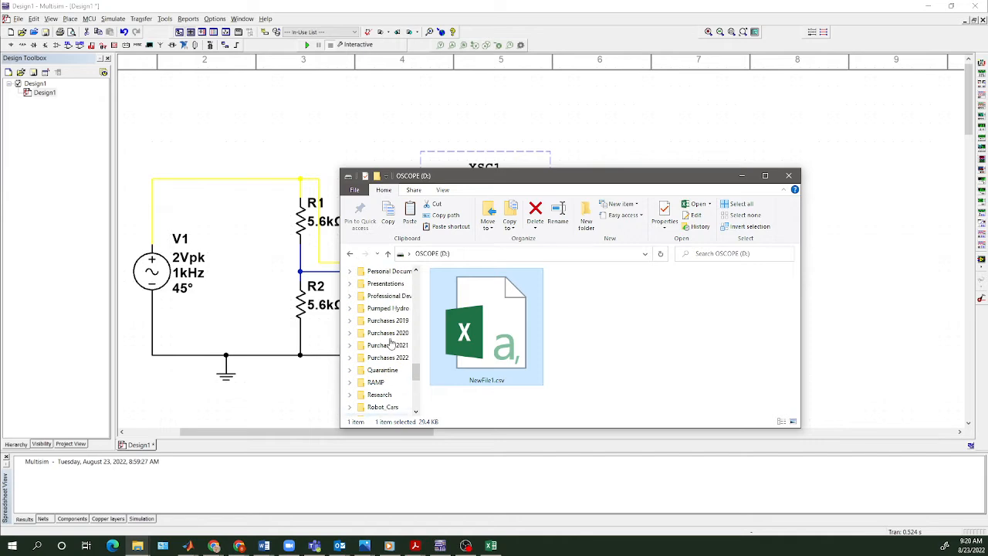
{"action": "scroll", "coordinate": [392, 345], "scroll_direction": "up", "scroll_amount": 8}
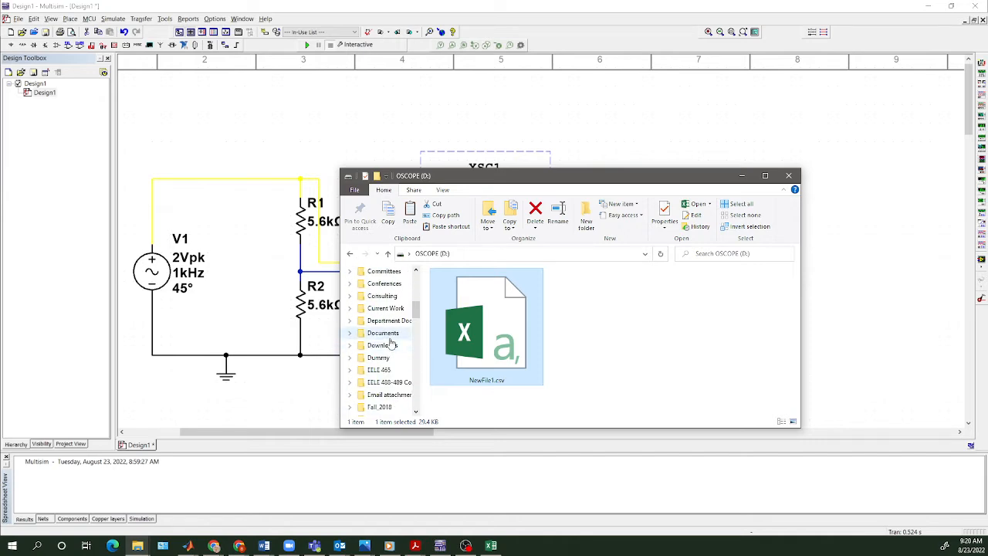
{"action": "left_click_drag", "start_coordinate": [495, 183], "coordinate": [0, 116]}
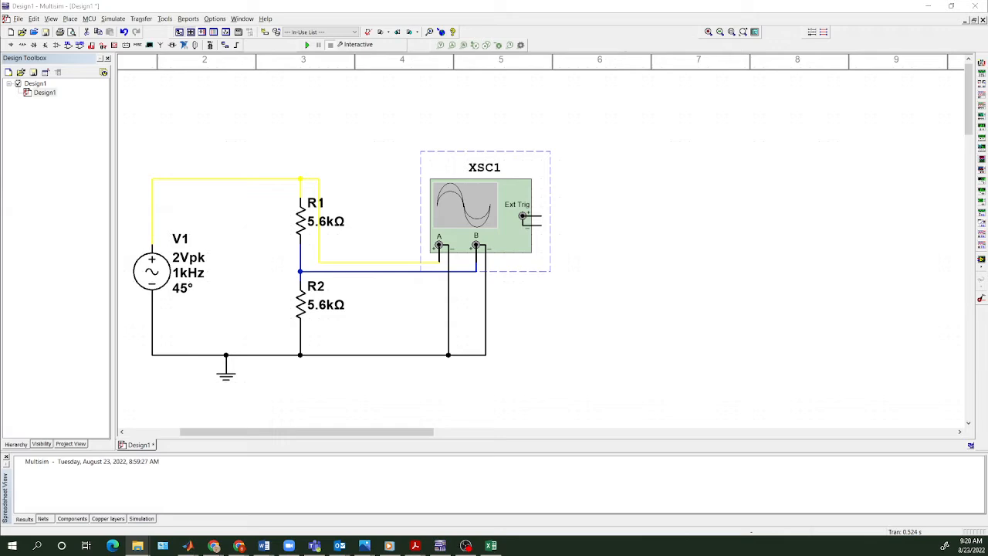
{"action": "left_click_drag", "start_coordinate": [0, 346], "coordinate": [555, 199]}
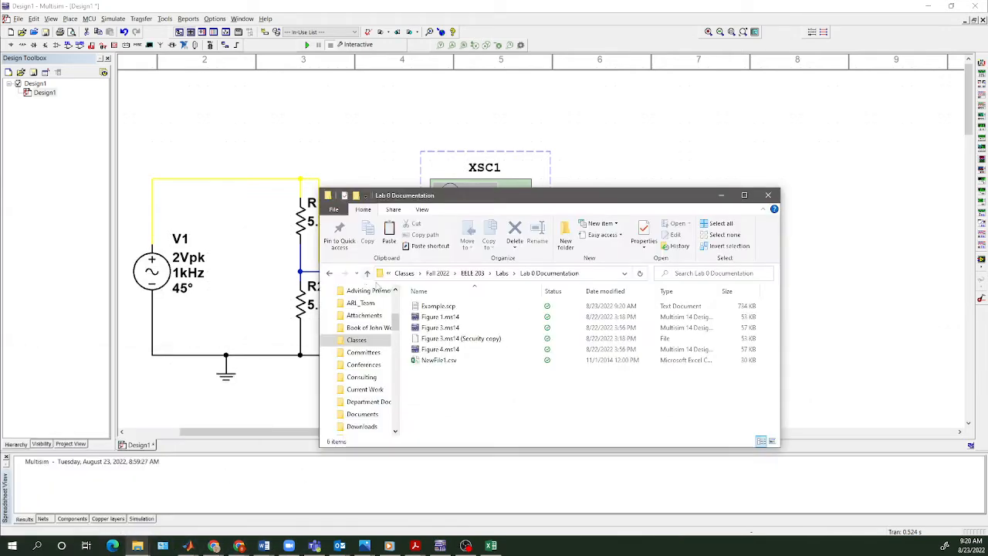
Open Example.scp with WordPad as the chosen application
{"action": "left_click", "coordinate": [435, 308]}
{"action": "right_click", "coordinate": [437, 310]}
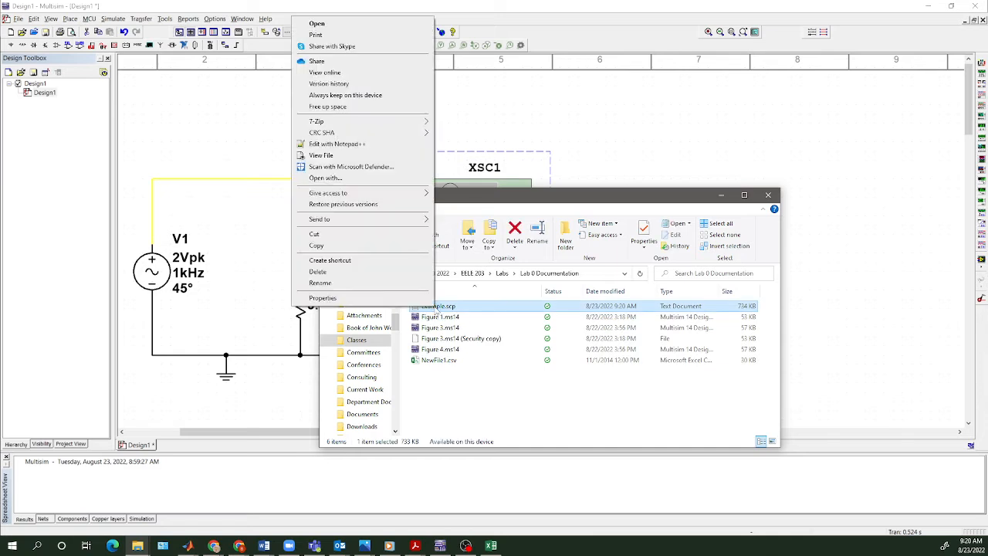
{"action": "left_click", "coordinate": [351, 179]}
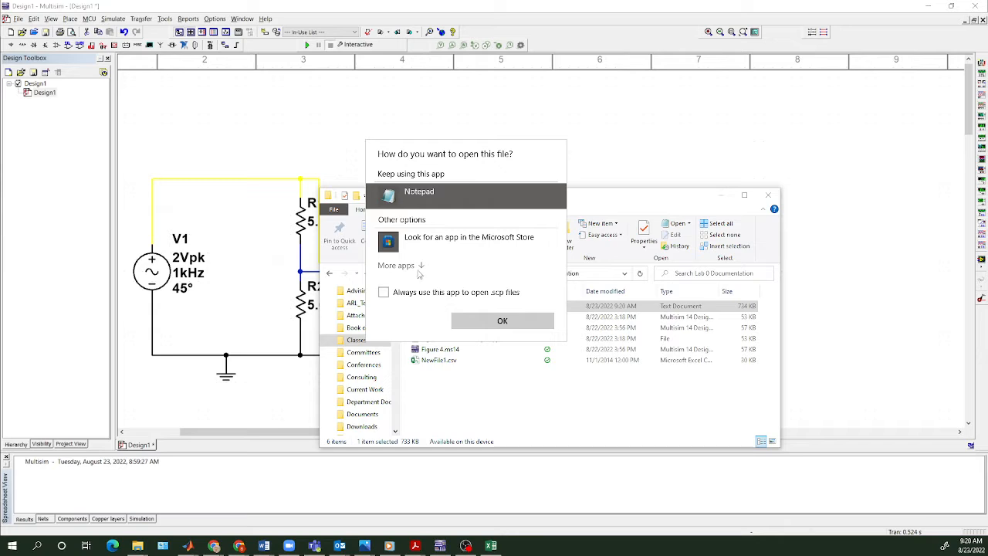
{"action": "left_click", "coordinate": [420, 271]}
{"action": "scroll", "coordinate": [463, 294], "scroll_direction": "down", "scroll_amount": 3}
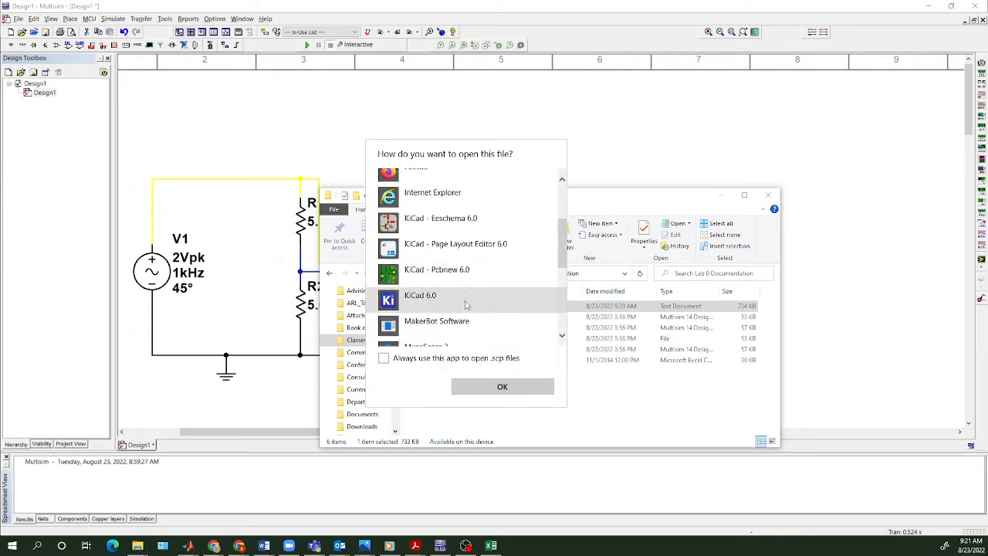
{"action": "scroll", "coordinate": [465, 306], "scroll_direction": "down", "scroll_amount": 5}
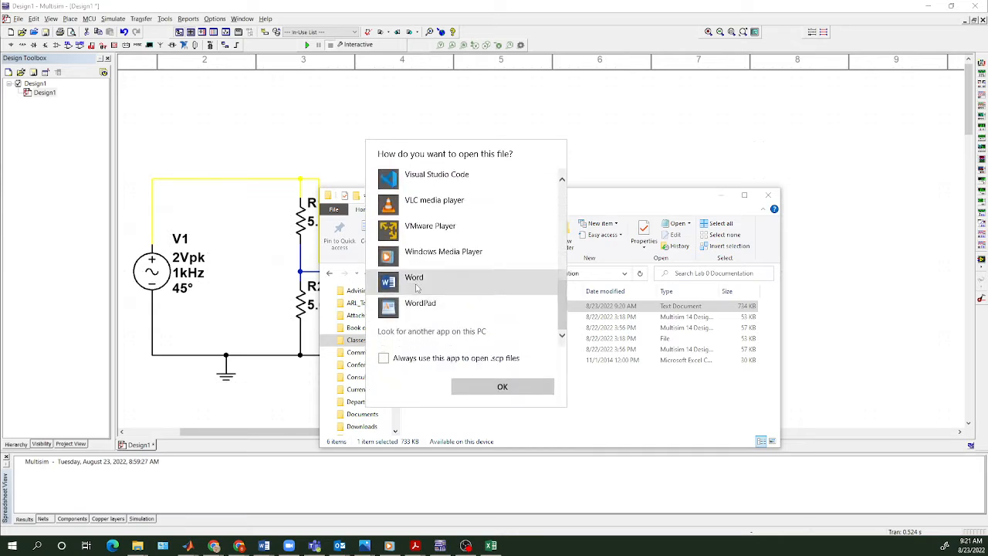
{"action": "left_click", "coordinate": [391, 311]}
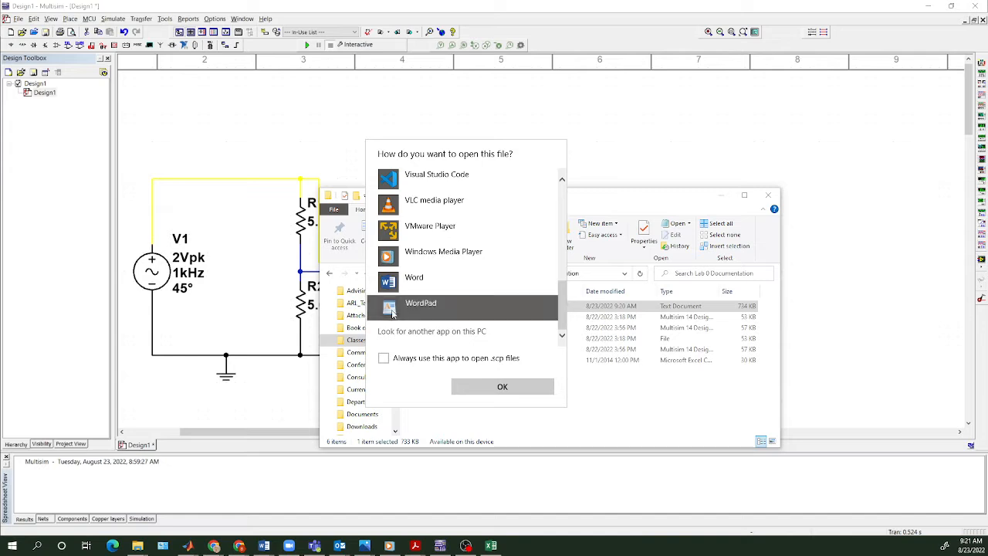
{"action": "double_click", "coordinate": [391, 311]}
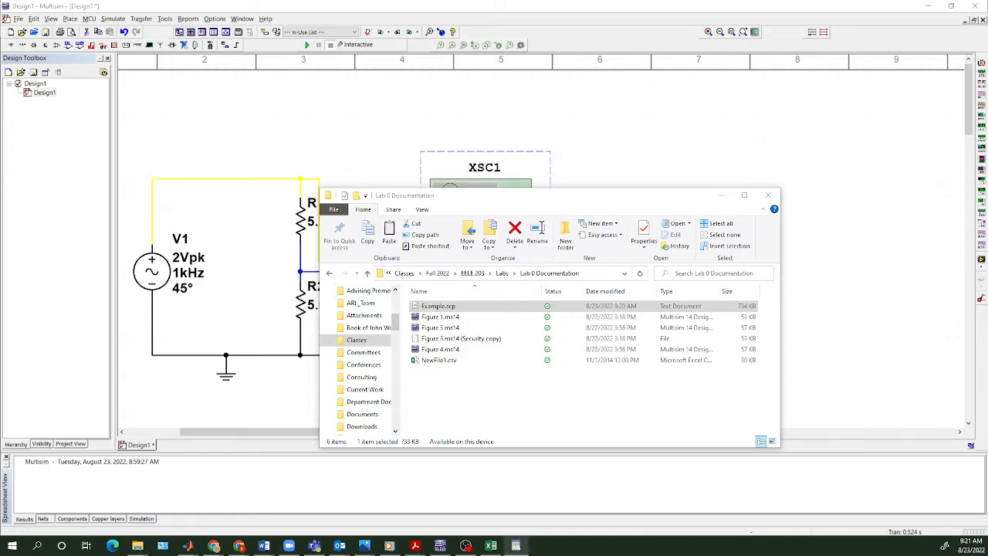
Examine the header and the time and channel columns of Example.scp in a maximized window, and close WordPad
{"action": "left_click_drag", "start_coordinate": [0, 81], "coordinate": [569, 101]}
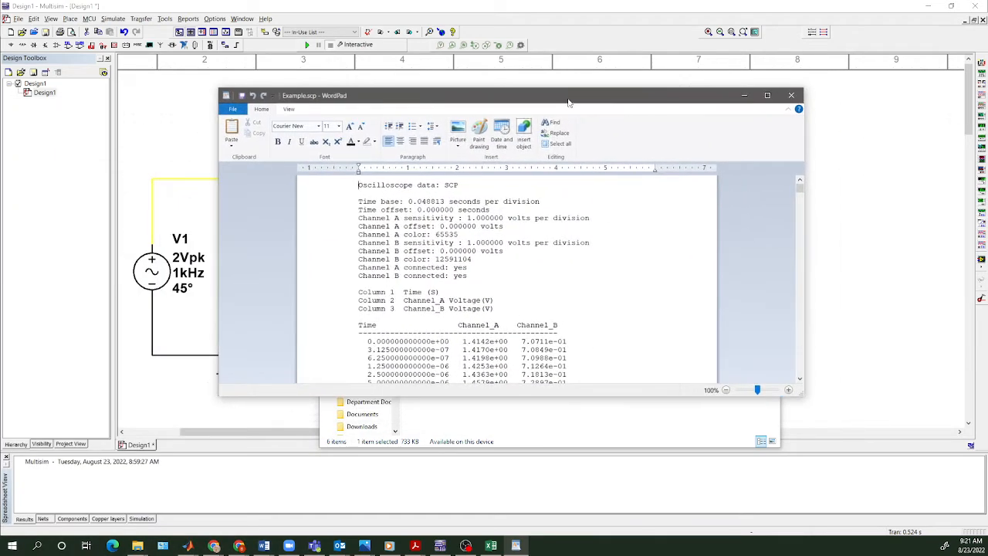
{"action": "left_click", "coordinate": [764, 96]}
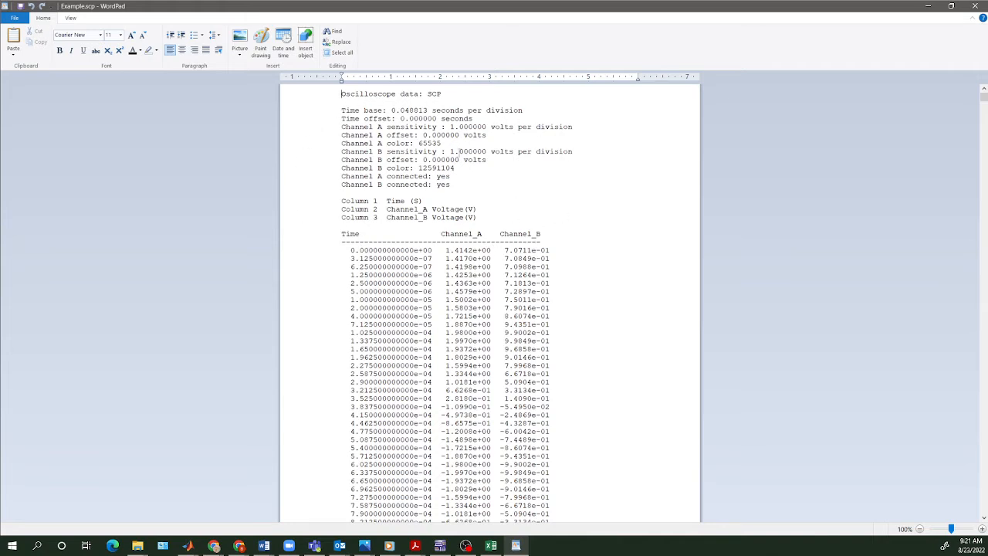
{"action": "scroll", "coordinate": [442, 167], "scroll_direction": "down", "scroll_amount": 20}
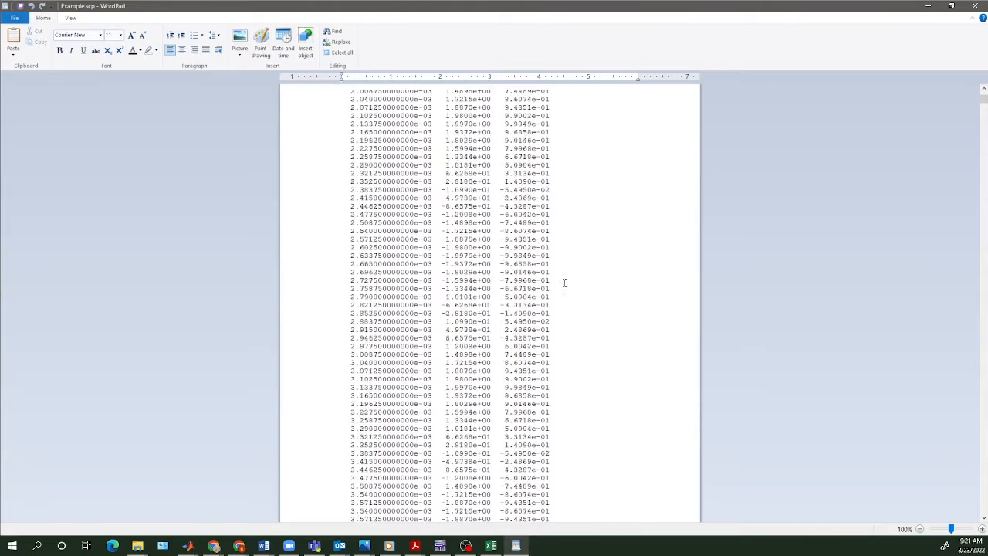
{"action": "scroll", "coordinate": [975, 185], "scroll_direction": "down", "scroll_amount": 3}
{"action": "mouse_move", "coordinate": [985, 106]}
{"action": "left_mouse_down"}
{"action": "mouse_move", "coordinate": [986, 330]}
{"action": "mouse_move", "coordinate": [987, 110]}
{"action": "left_mouse_up"}
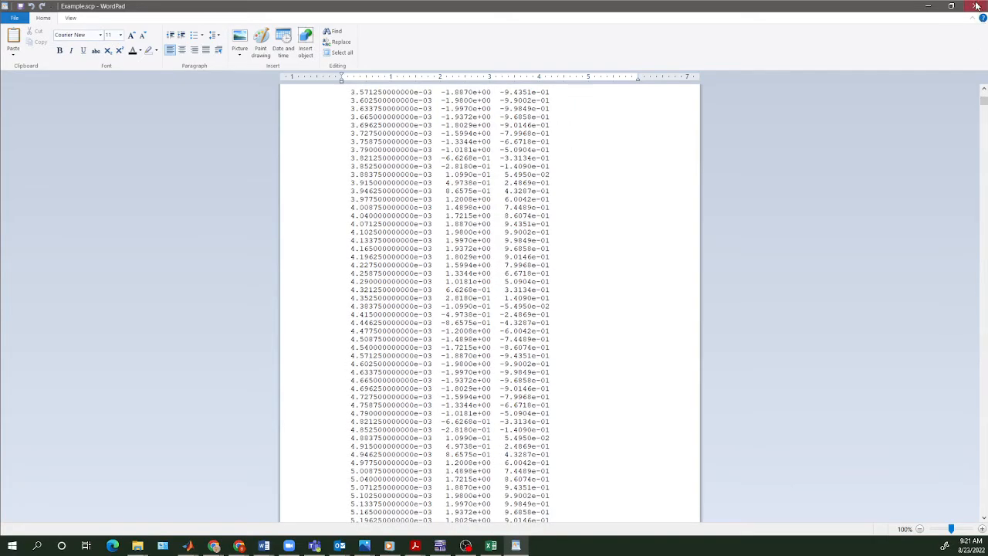
{"action": "left_click", "coordinate": [977, 5]}
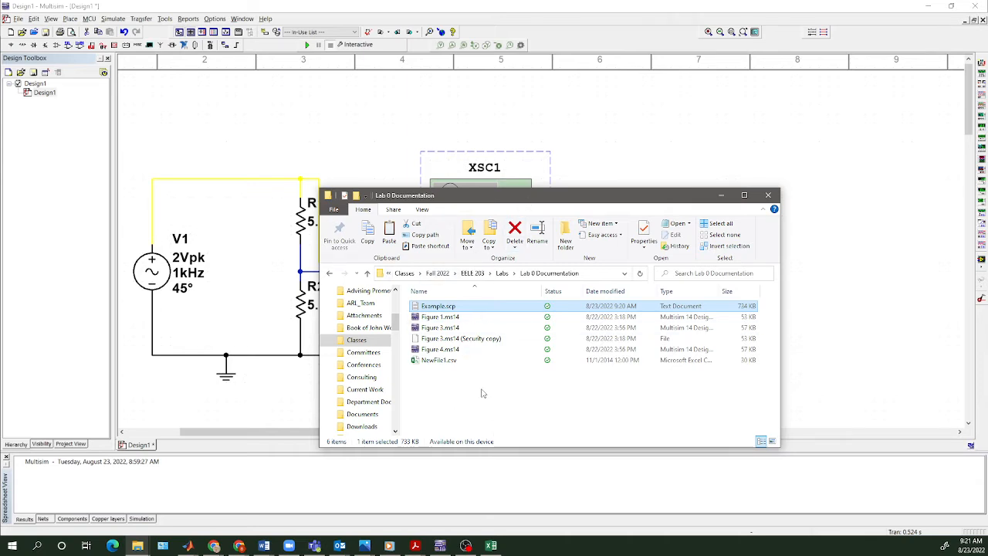
Switch to MATLAB, close the leftover NewFile1.csv import window and bring up the Command Window
{"action": "left_click", "coordinate": [440, 364]}
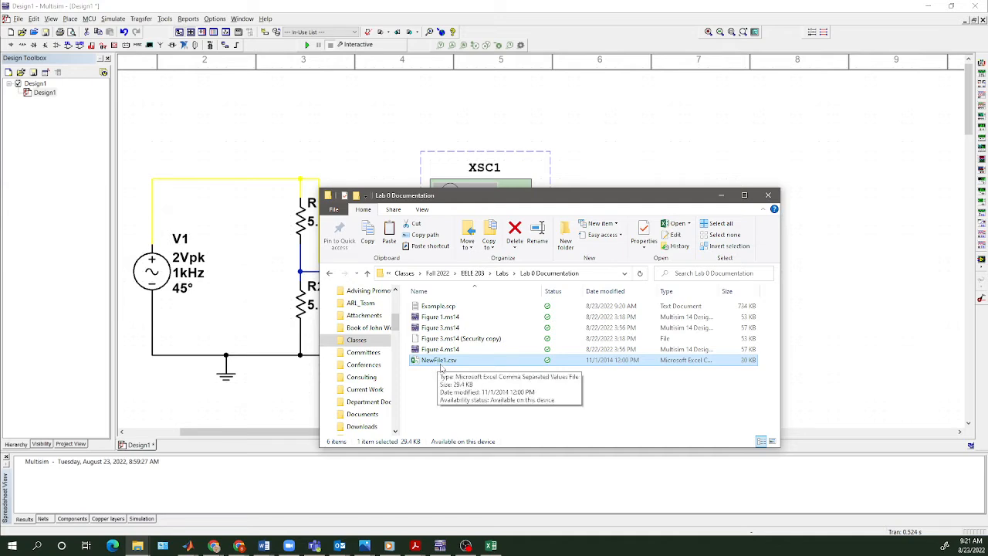
{"action": "double_click", "coordinate": [438, 308]}
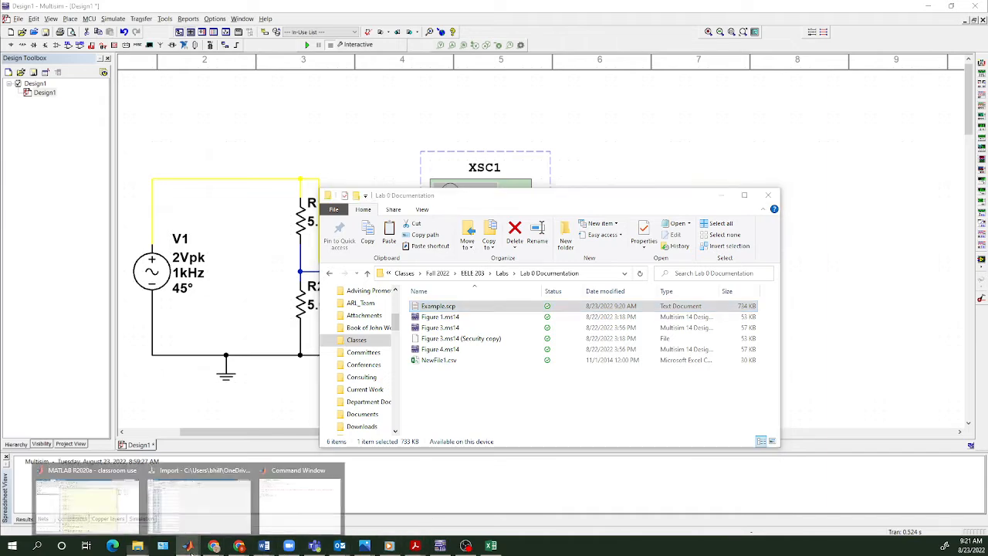
{"action": "left_click", "coordinate": [87, 498]}
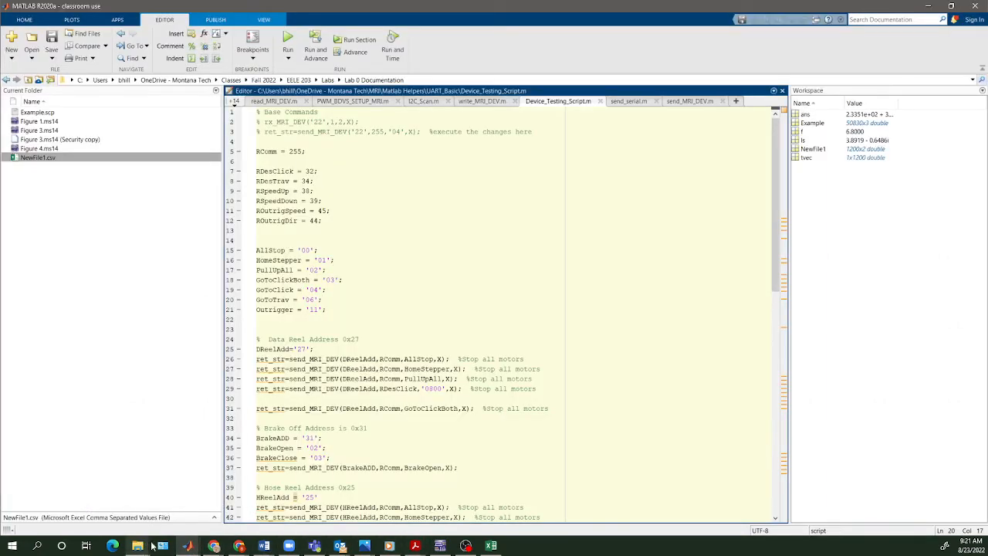
{"action": "mouse_move", "coordinate": [187, 544]}
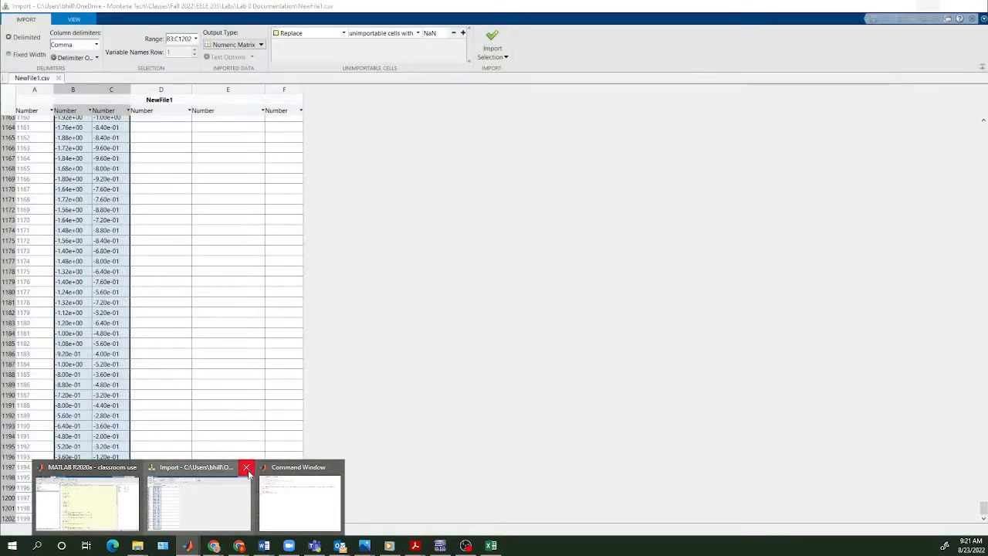
{"action": "left_click", "coordinate": [247, 468]}
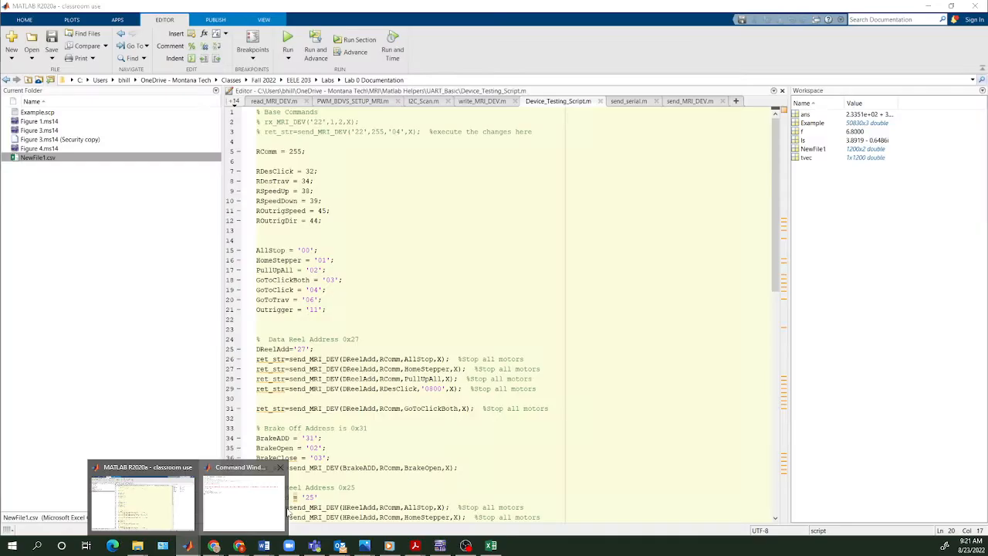
{"action": "left_click", "coordinate": [263, 502]}
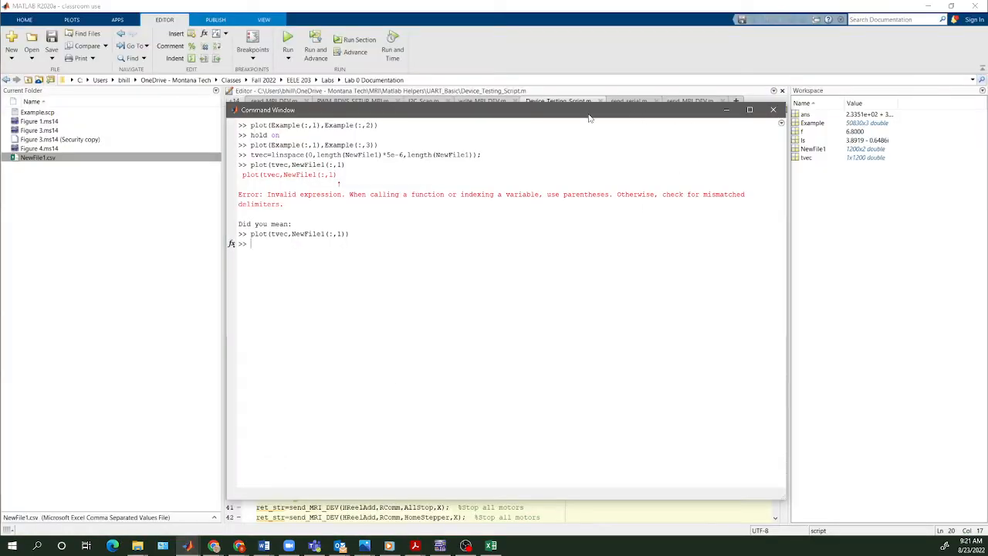
{"action": "left_click_drag", "start_coordinate": [588, 115], "coordinate": [575, 95]}
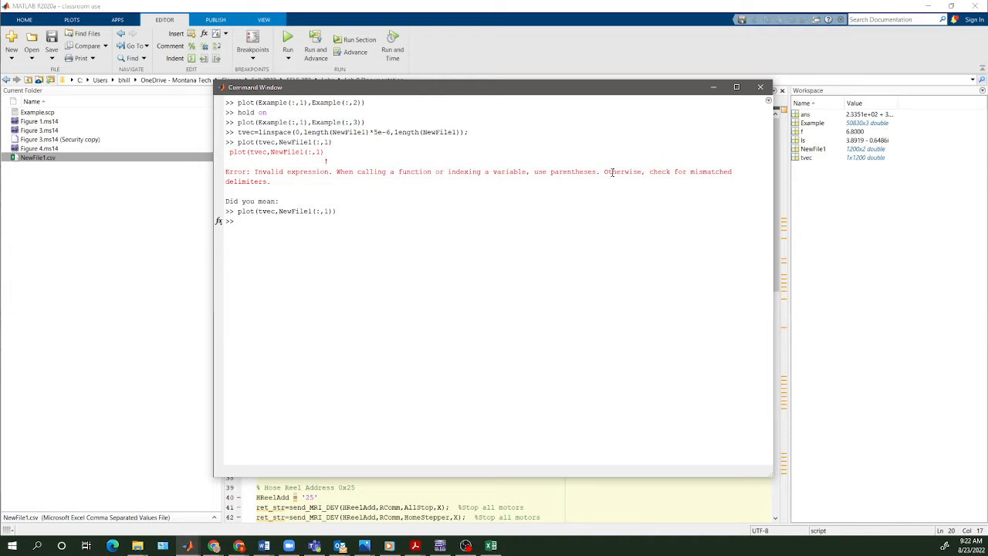
Clear the command history display and all workspace variables and close all figures using clc, clear all and close all
{"action": "type", "text": "cl"}
{"action": "key", "text": "Return"}
{"action": "type", "text": "cl"}
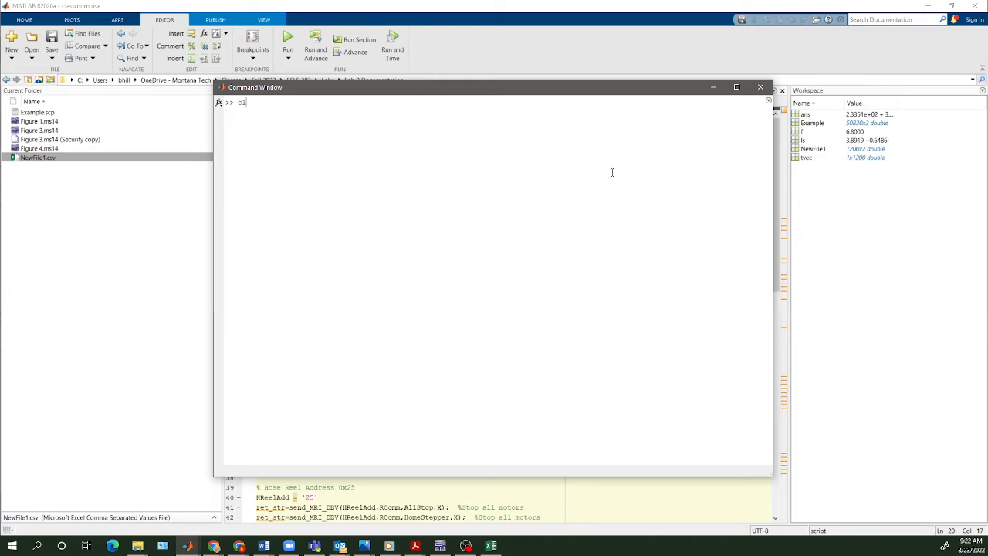
{"action": "type", "text": "ear all"}
{"action": "key", "text": "Return"}
{"action": "type", "text": "close all"}
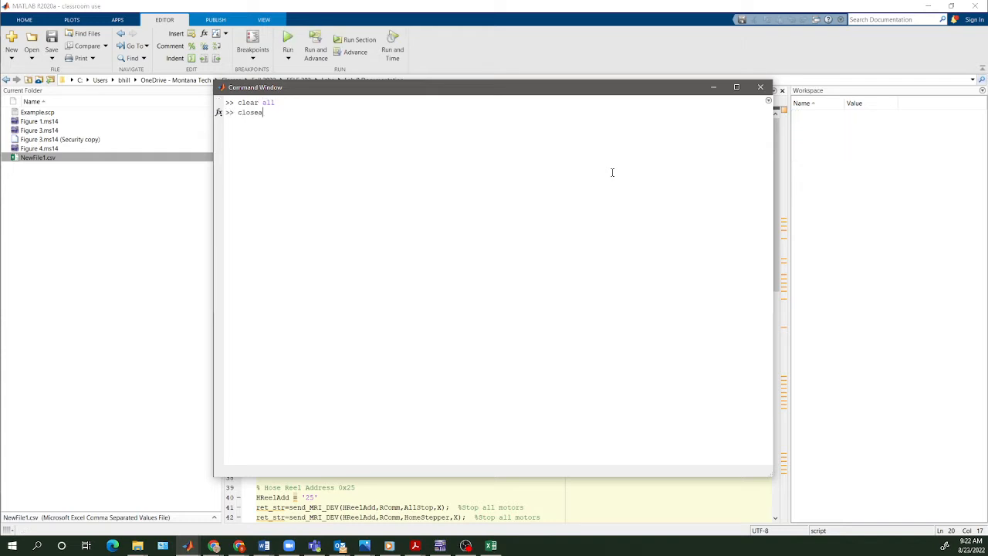
{"action": "key", "text": "Return"}
{"action": "type", "text": "clc"}
{"action": "key", "text": "Return"}
{"action": "left_click_drag", "start_coordinate": [399, 90], "coordinate": [408, 122]}
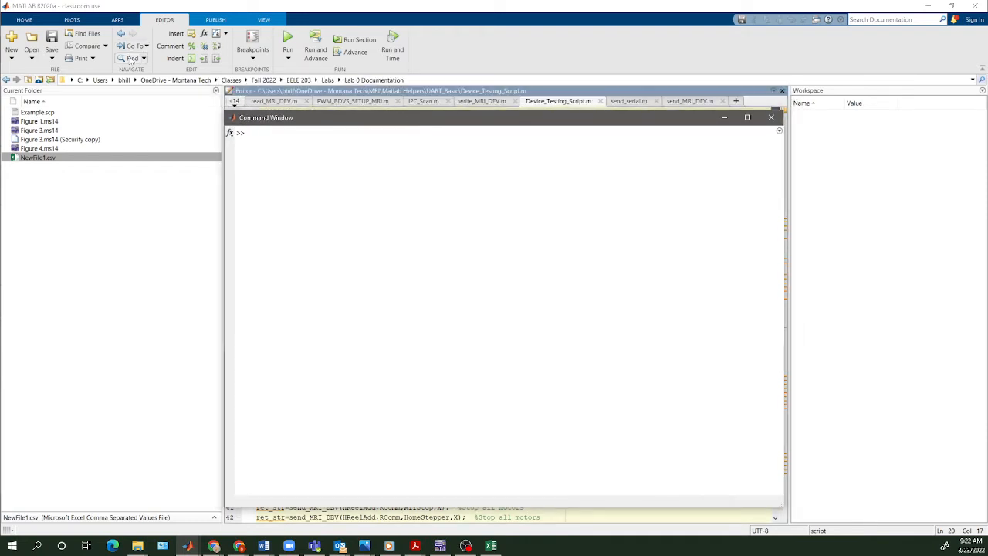
Open Example.scp in MATLAB's data import tool and set the import range to start at cell A17
{"action": "left_click", "coordinate": [24, 19]}
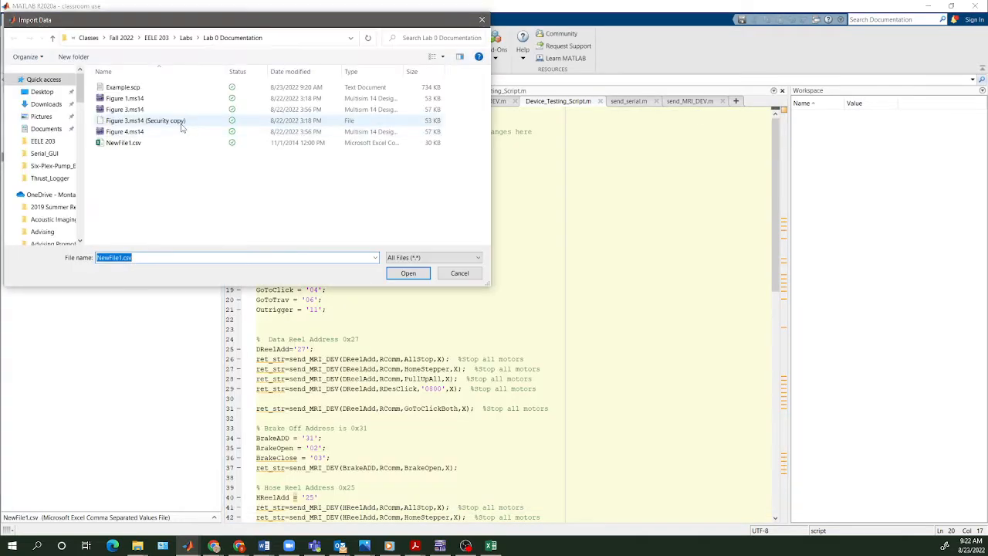
{"action": "double_click", "coordinate": [127, 91]}
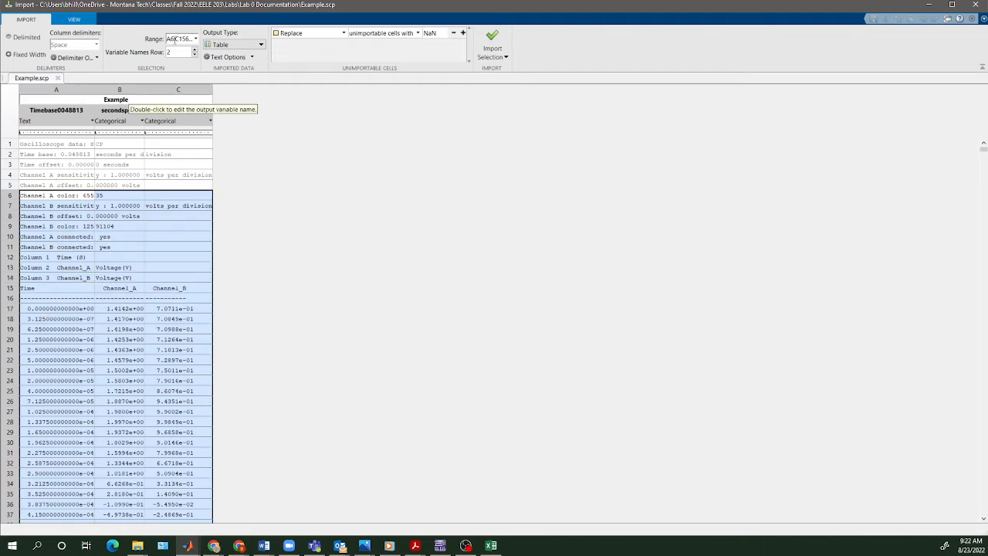
{"action": "left_click", "coordinate": [172, 38]}
{"action": "key", "text": "Home"}
{"action": "key", "text": "BackSpace"}
{"action": "type", "text": "17"}
{"action": "key", "text": "Return"}
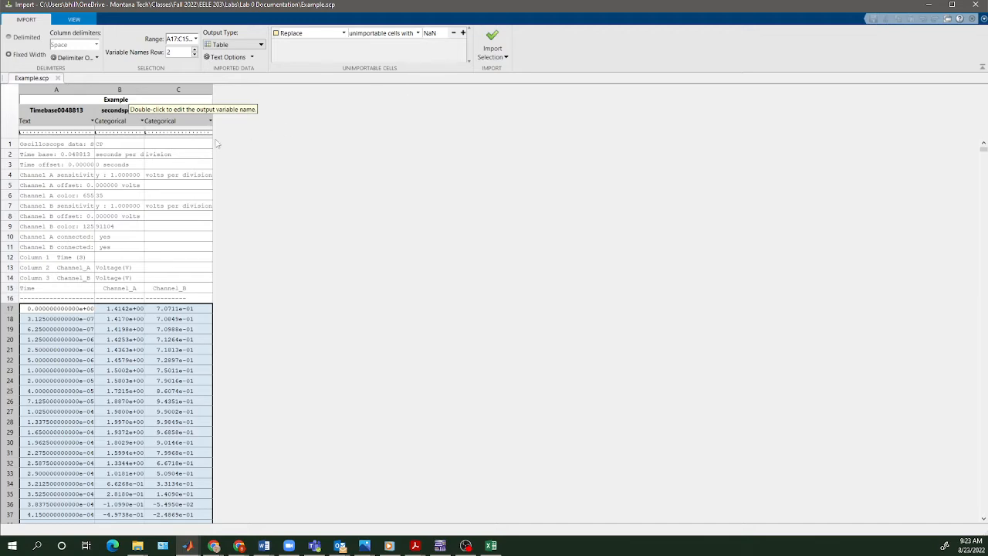
Set the output type to Numeric Matrix and import the selected Example data into the workspace
{"action": "scroll", "coordinate": [116, 359], "scroll_direction": "down", "scroll_amount": 19}
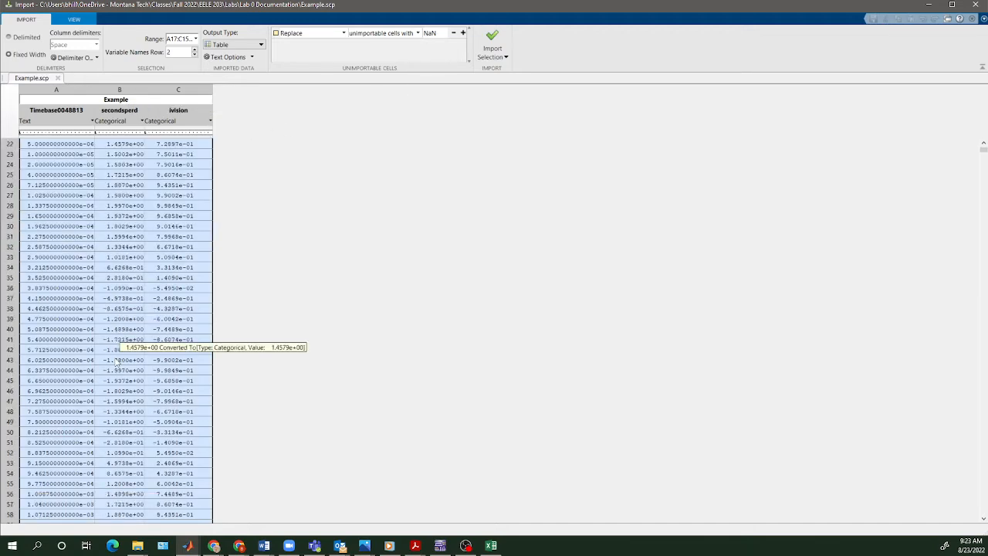
{"action": "scroll", "coordinate": [116, 352], "scroll_direction": "up", "scroll_amount": 19}
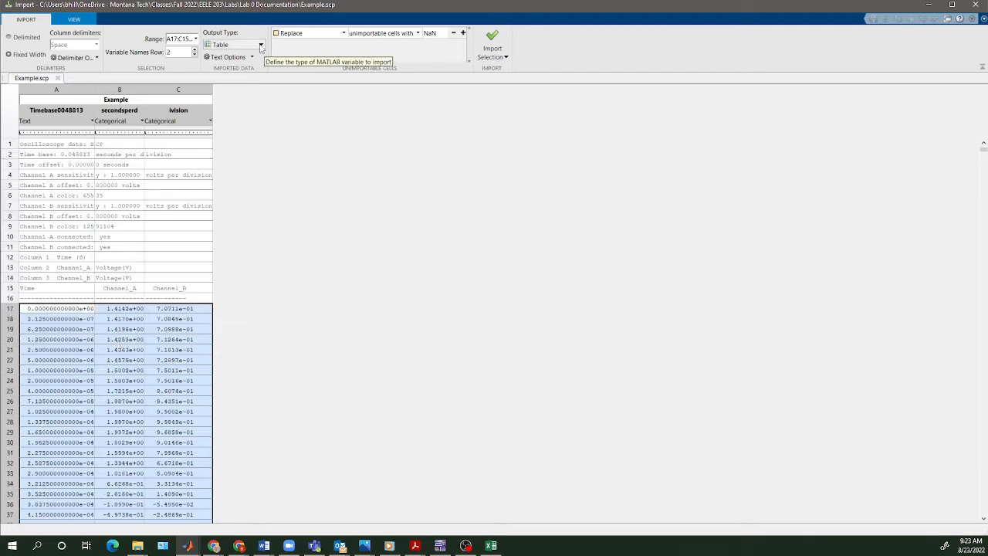
{"action": "left_click", "coordinate": [261, 46]}
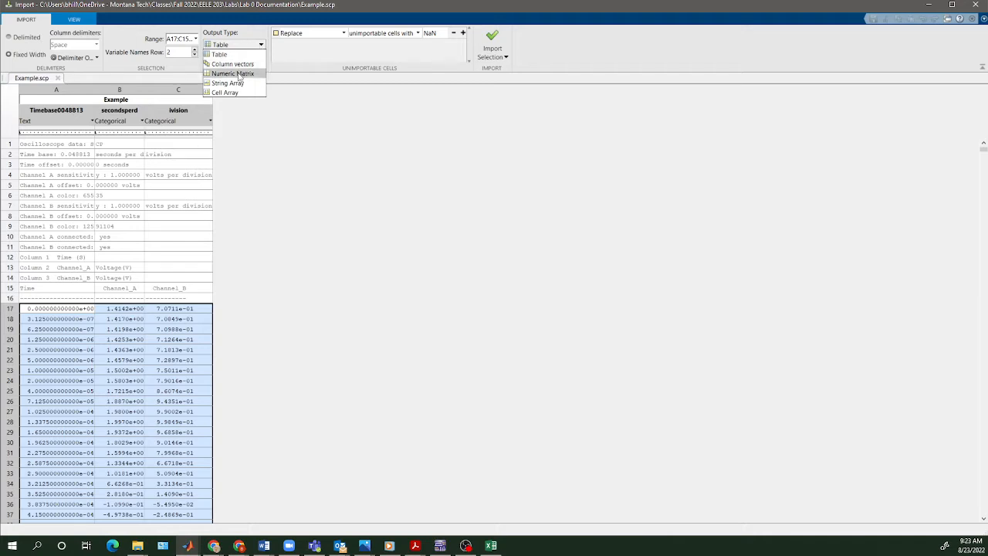
{"action": "left_click", "coordinate": [232, 73]}
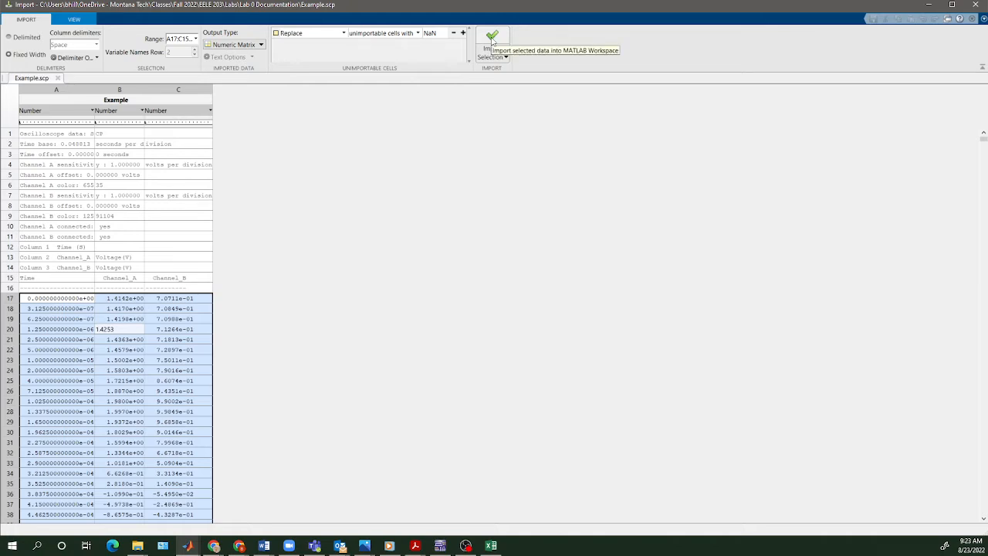
{"action": "left_click", "coordinate": [492, 38]}
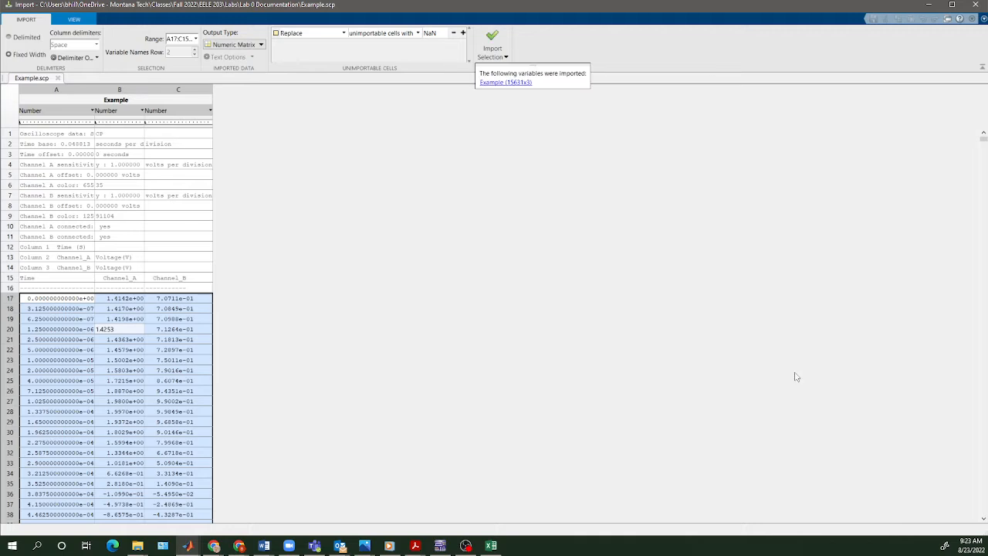
Close the Example.scp import window and display the contents of the Example matrix in the Command Window
{"action": "left_click", "coordinate": [499, 85]}
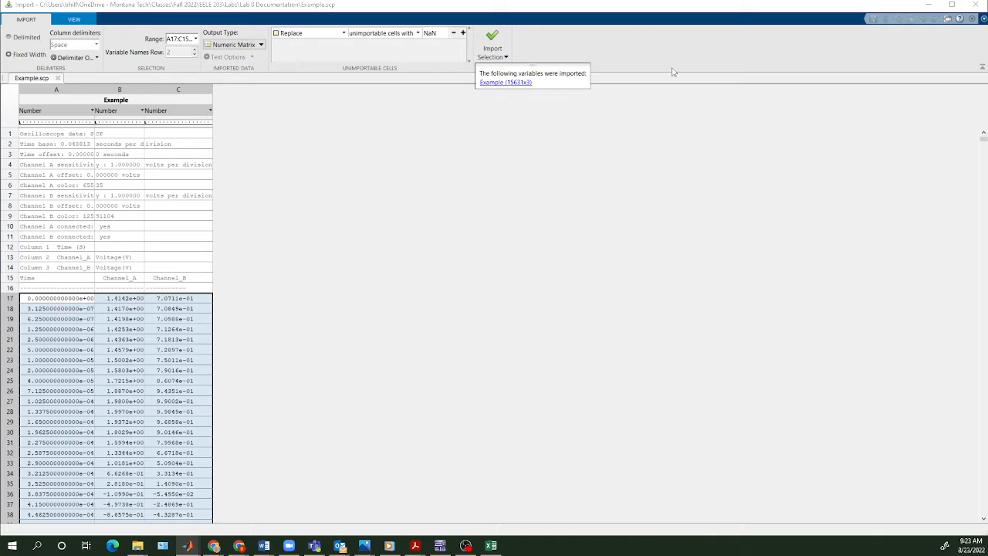
{"action": "left_click", "coordinate": [975, 4]}
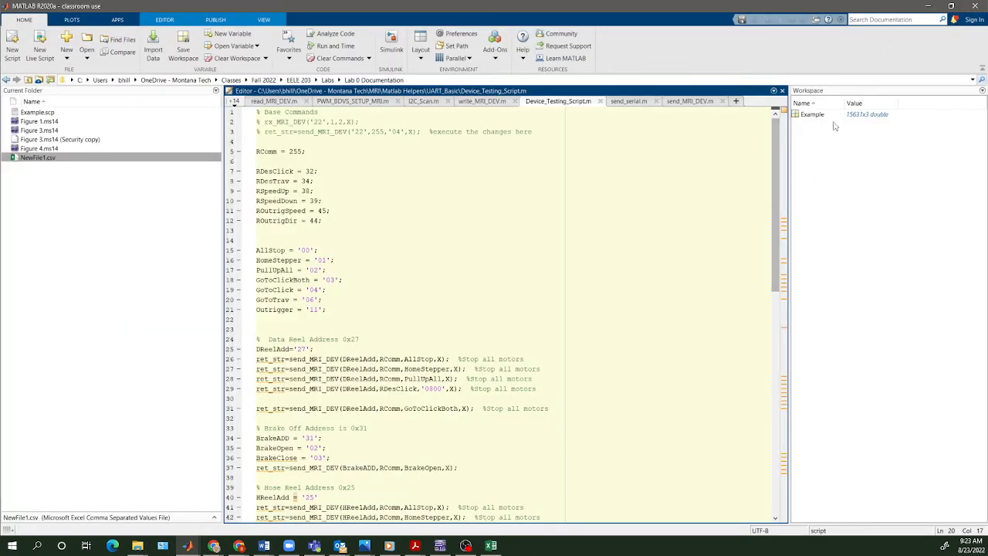
{"action": "left_click", "coordinate": [818, 118]}
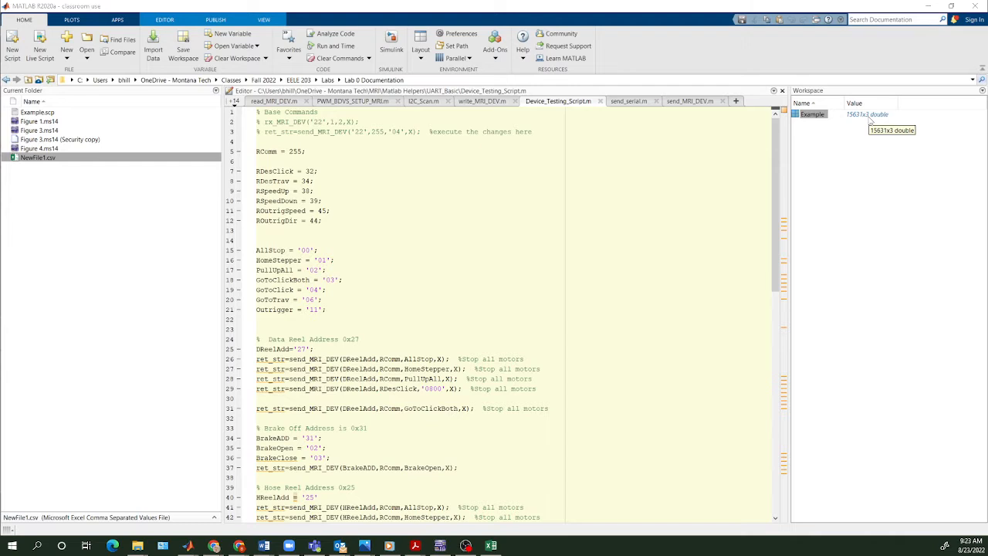
{"action": "key", "text": "alt+Tab"}
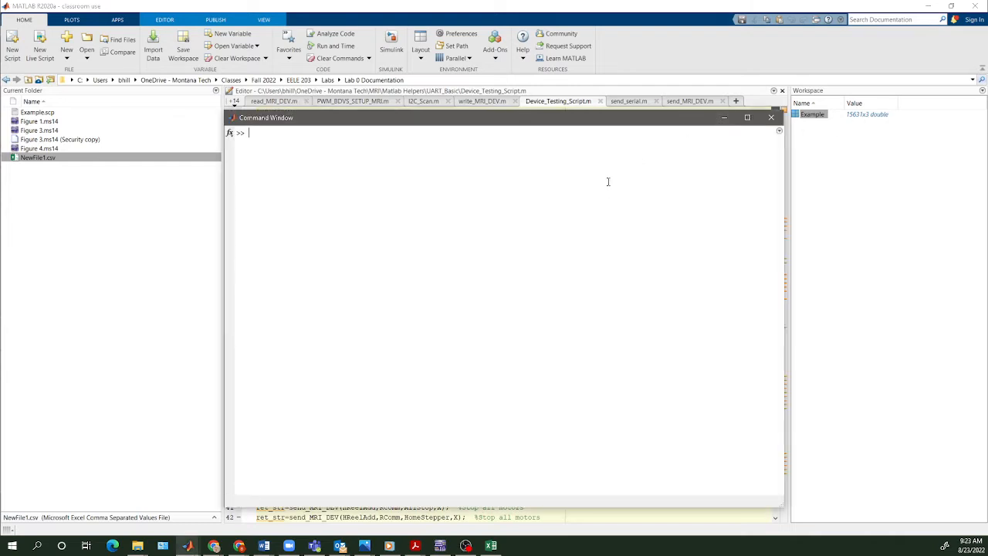
{"action": "type", "text": "Example"}
{"action": "key", "text": "Return"}
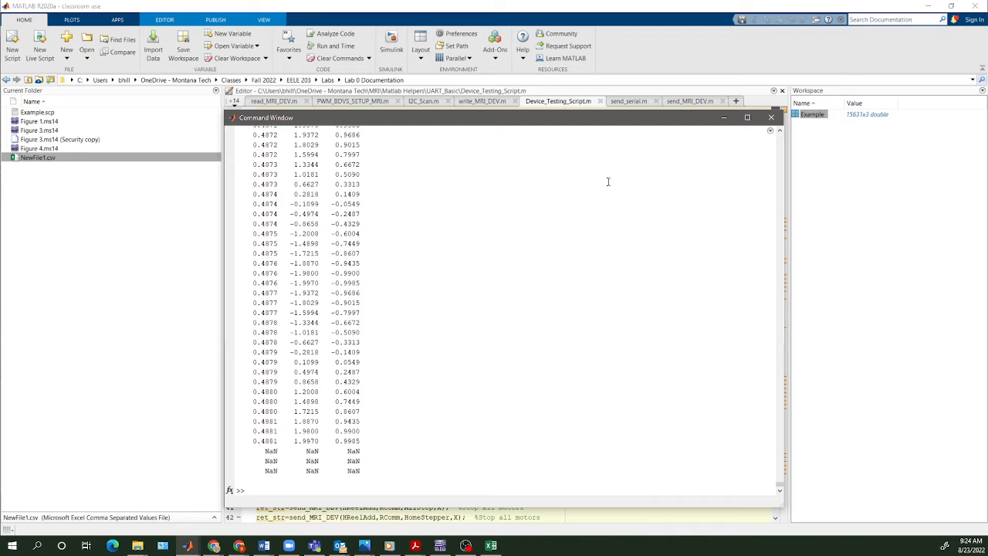
Plot all rows of the second column of Example with plot(Example(:,2))
{"action": "type", "text": "plot(Examp"}
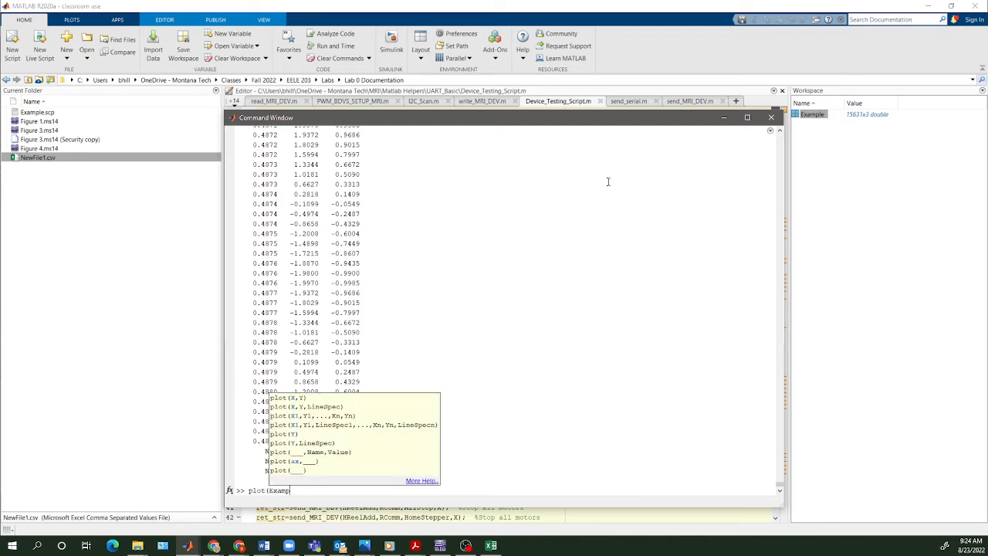
{"action": "type", "text": "le(::end"}
{"action": "key", "text": "BackSpace"}
{"action": "key", "text": "BackSpace"}
{"action": "key", "text": "BackSpace"}
{"action": "key", "text": "BackSpace"}
{"action": "key", "text": "BackSpace"}
{"action": "type", "text": ":,2))"}
{"action": "key", "text": "Return"}
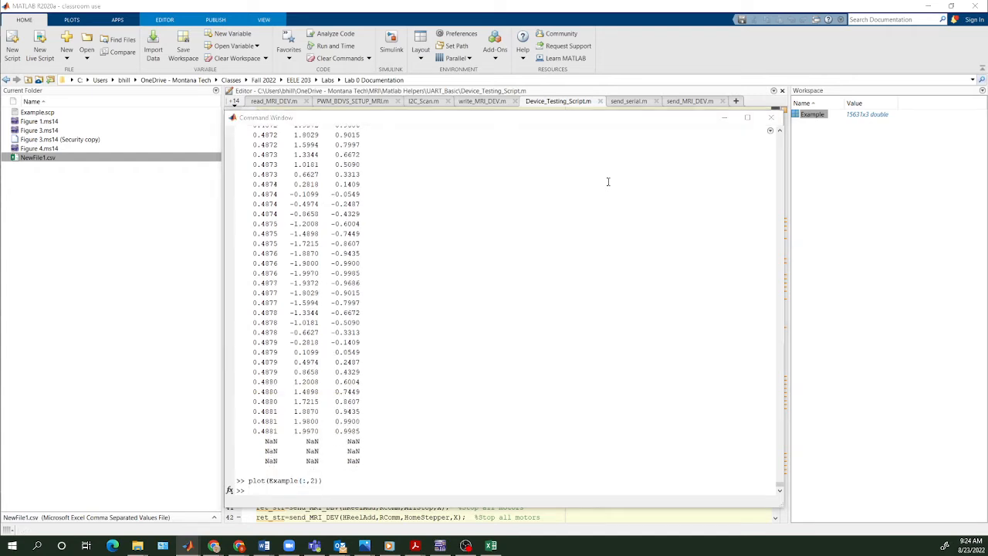
Maximize the Figure 1 window, zoom in on the waveform to examine a few cycles, and minimize the figure
{"action": "scroll", "coordinate": [608, 182], "scroll_direction": "up", "scroll_amount": 1}
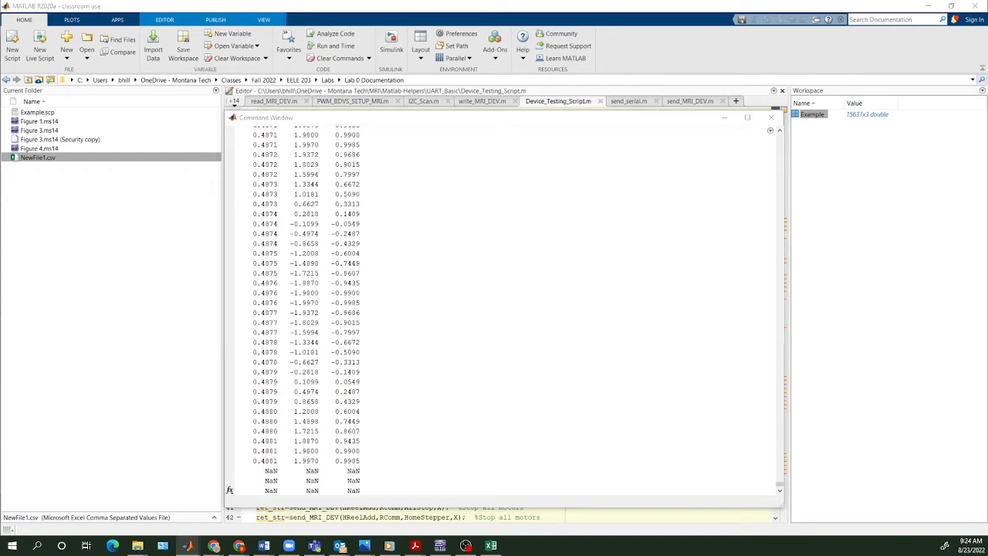
{"action": "left_click_drag", "start_coordinate": [0, 92], "coordinate": [401, 181]}
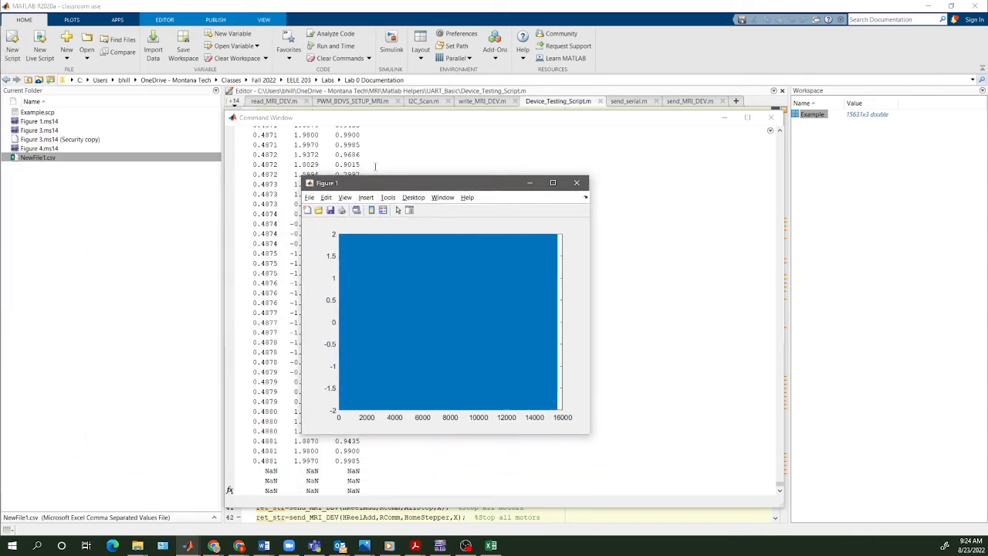
{"action": "left_click", "coordinate": [553, 183]}
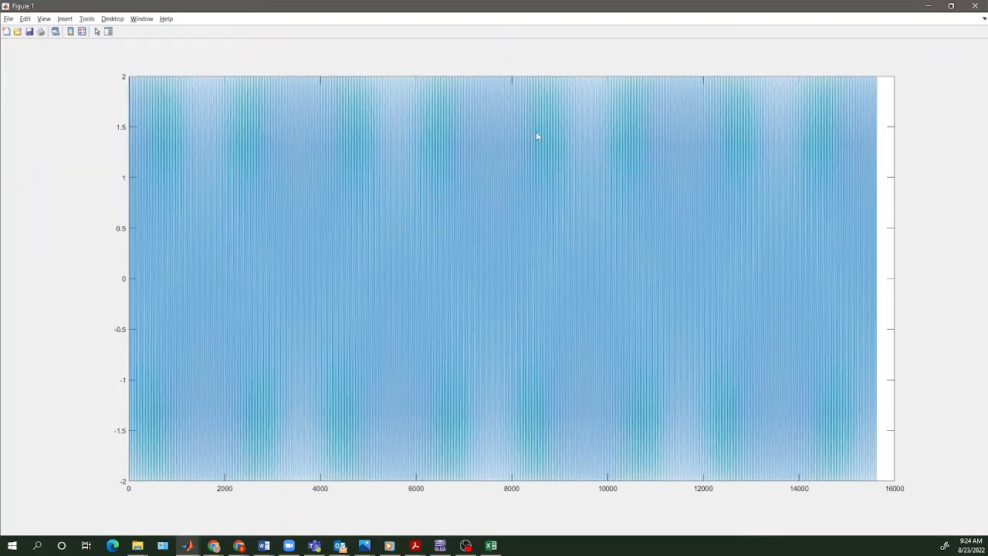
{"action": "mouse_move", "coordinate": [922, 57]}
{"action": "left_click", "coordinate": [869, 70]}
{"action": "left_click_drag", "start_coordinate": [252, 80], "coordinate": [175, 489]}
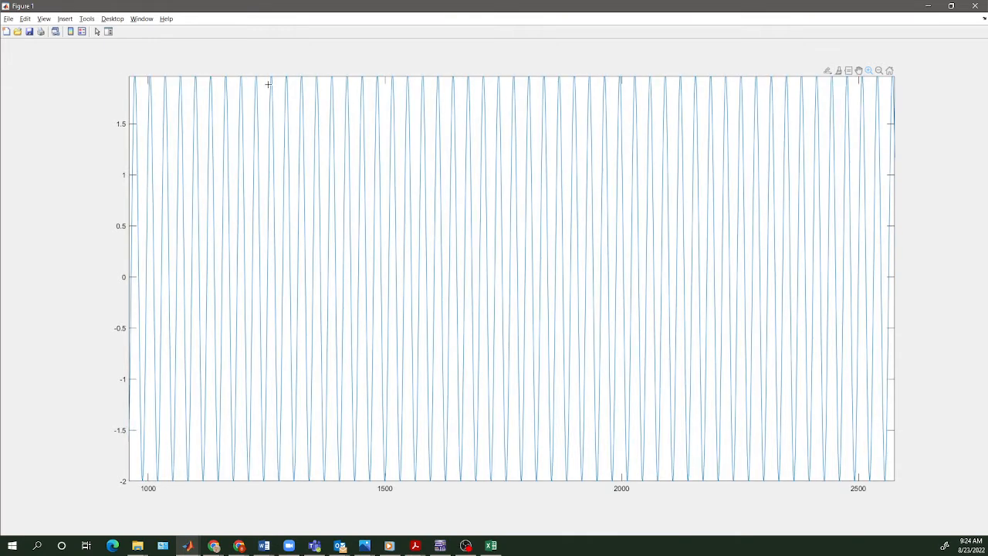
{"action": "left_click_drag", "start_coordinate": [269, 81], "coordinate": [335, 503]}
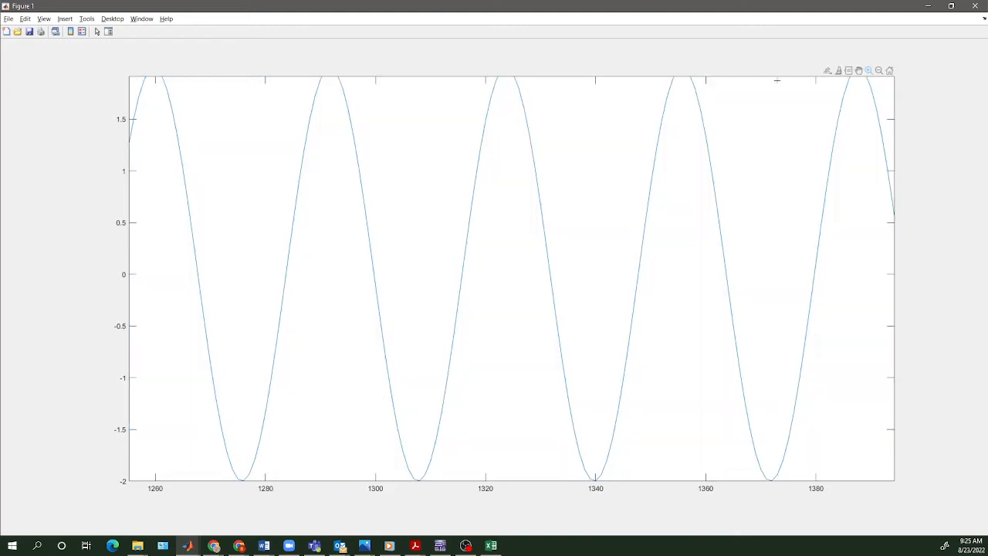
{"action": "left_click", "coordinate": [927, 10]}
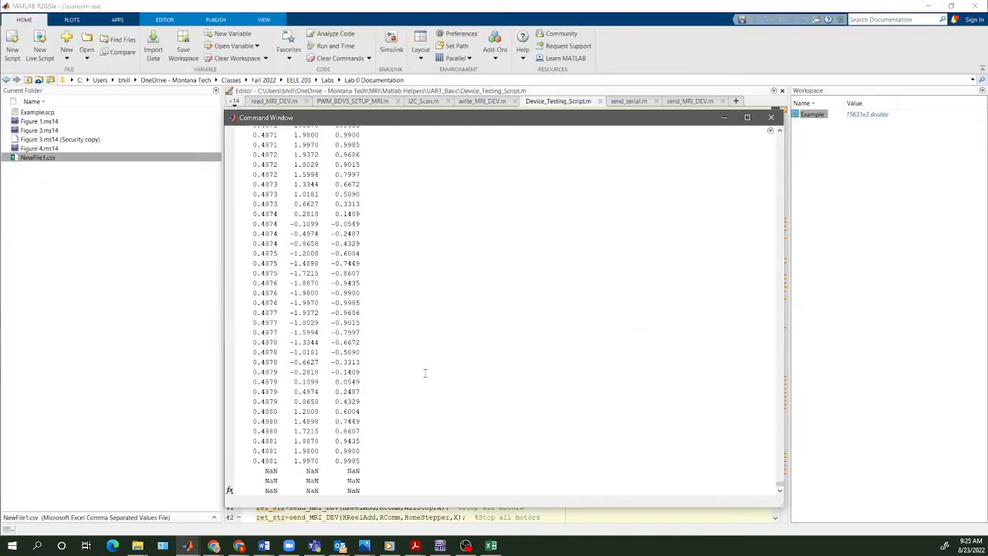
Replot the second column of Example with '.' point markers and zoom in to inspect the individual samples of about two cycles
{"action": "key", "text": "Up"}
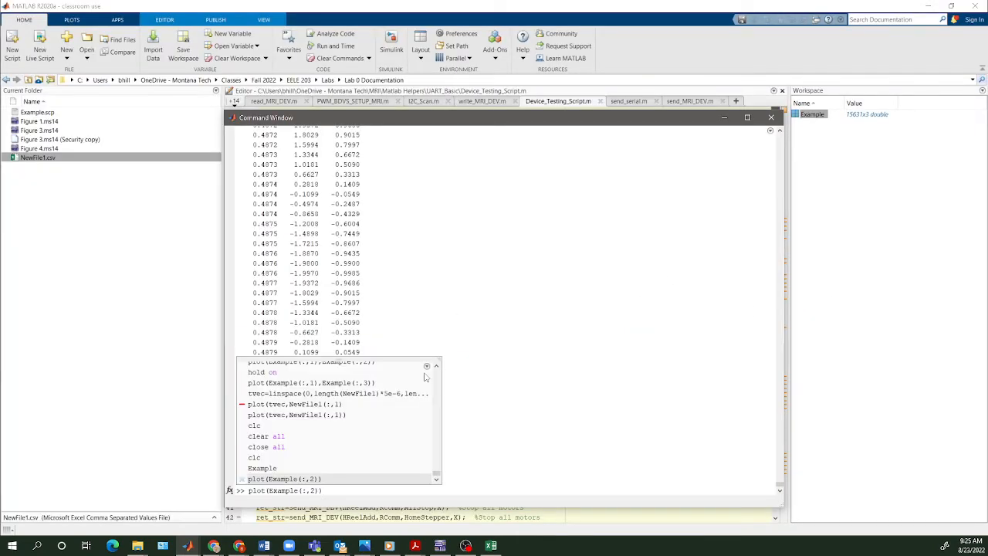
{"action": "key", "text": "Left"}
{"action": "type", "text": ",'"}
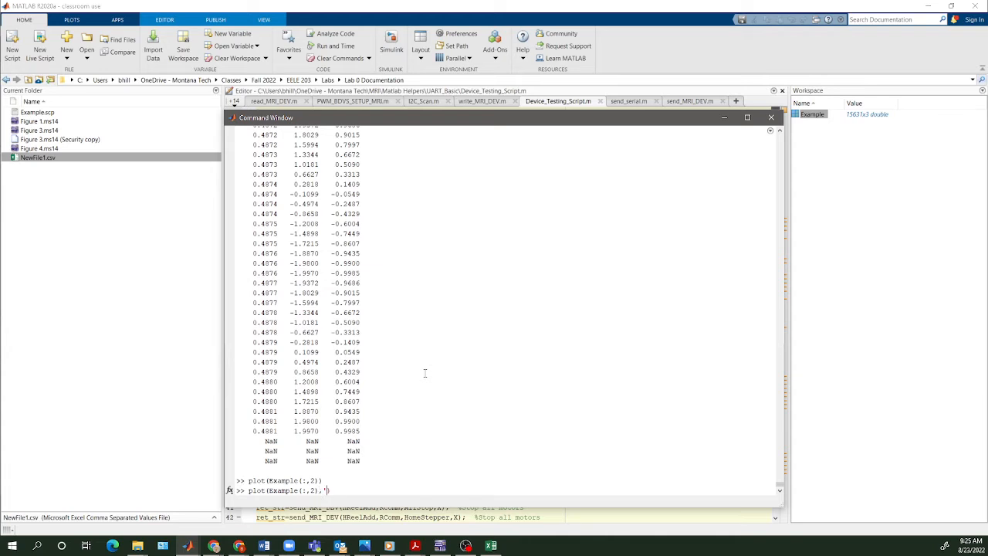
{"action": "type", "text": ".'"}
{"action": "key", "text": "Return"}
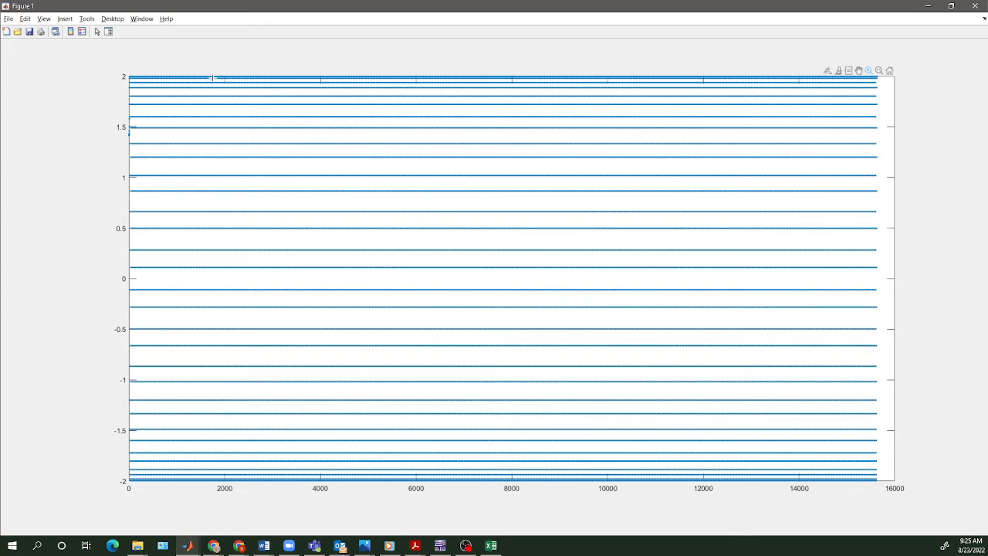
{"action": "left_click_drag", "start_coordinate": [210, 79], "coordinate": [182, 480]}
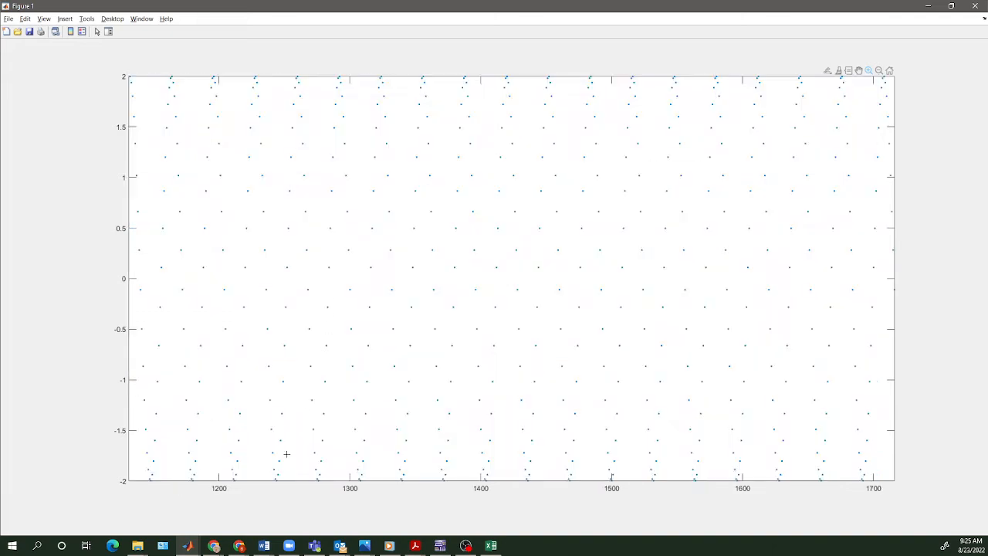
{"action": "left_click_drag", "start_coordinate": [288, 464], "coordinate": [205, 64]}
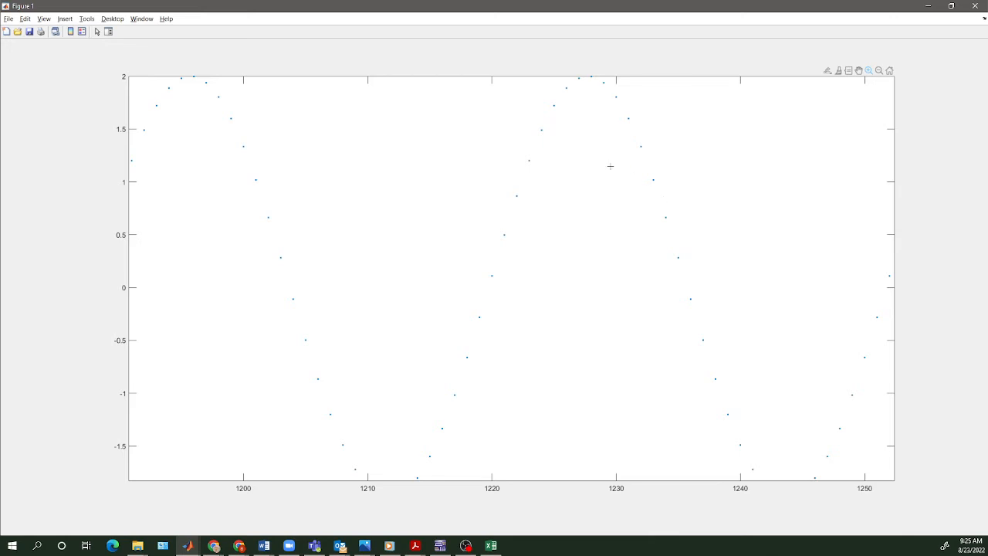
Replot the second column of Example with the '.-' line specification to show both sample points and connecting lines
{"action": "key", "text": "alt+Tab"}
{"action": "key", "text": "Up"}
{"action": "key", "text": "Left"}
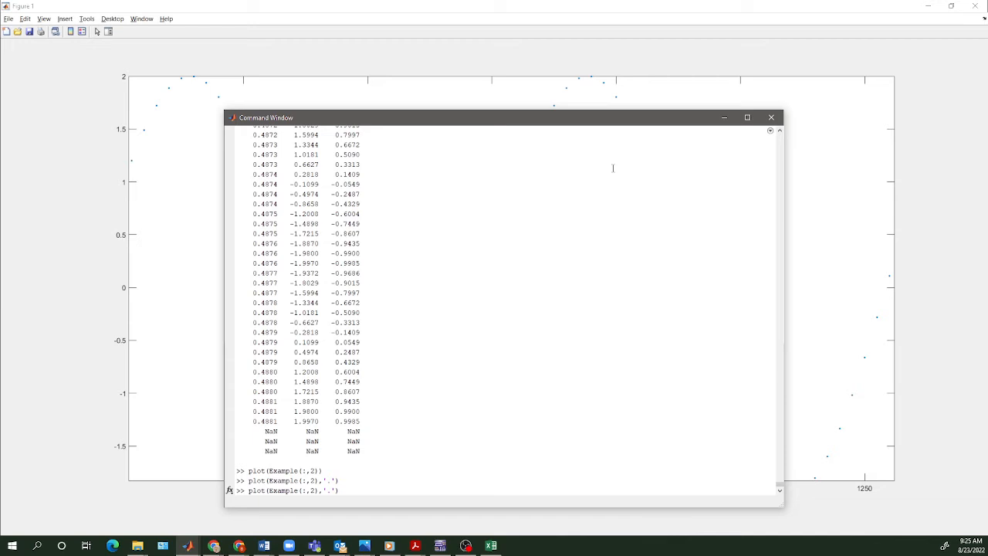
{"action": "type", "text": "-"}
{"action": "key", "text": "Return"}
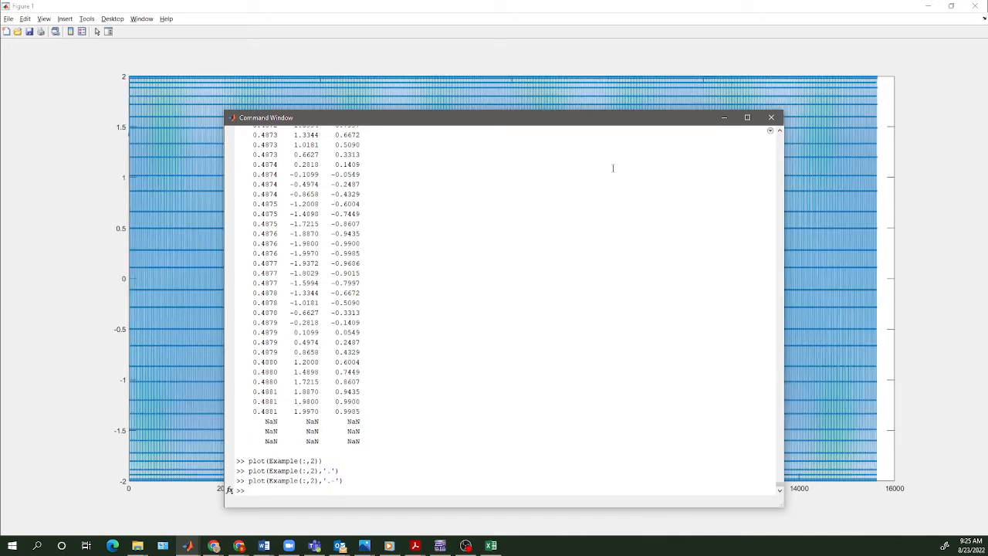
Examine the sample points along the connected waveform at a zoom level showing several full-amplitude cycles
{"action": "left_click", "coordinate": [197, 149]}
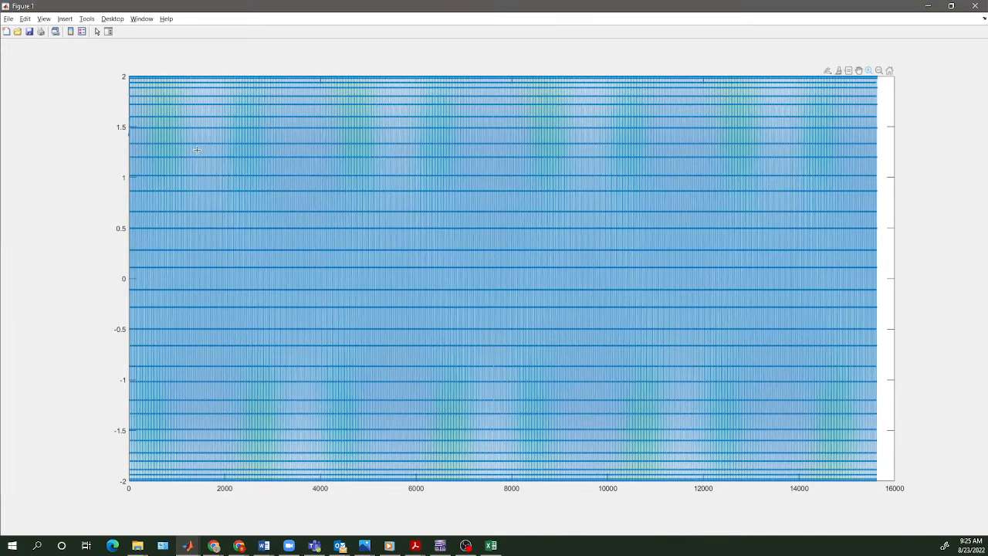
{"action": "scroll", "coordinate": [197, 149], "scroll_direction": "up", "scroll_amount": 2}
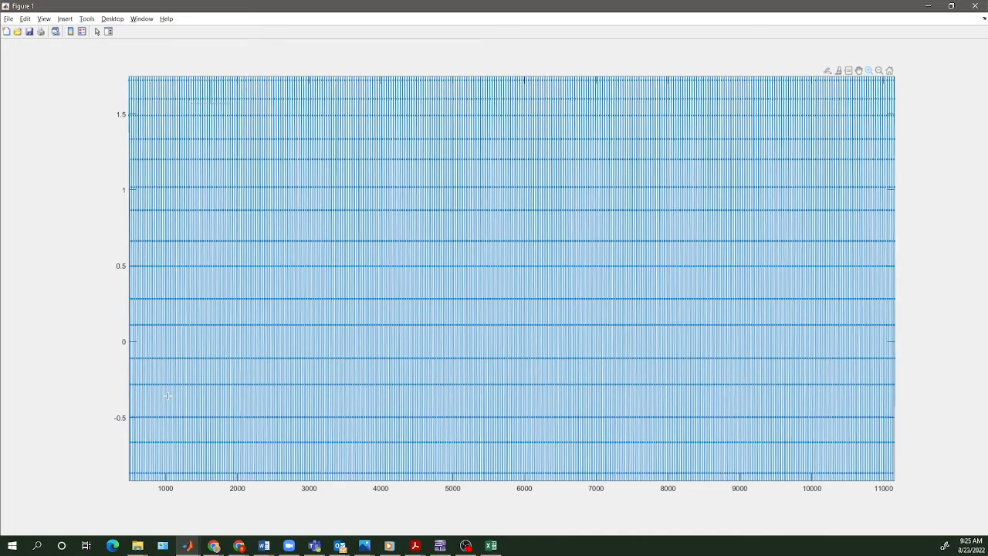
{"action": "left_click_drag", "start_coordinate": [180, 526], "coordinate": [184, 528]}
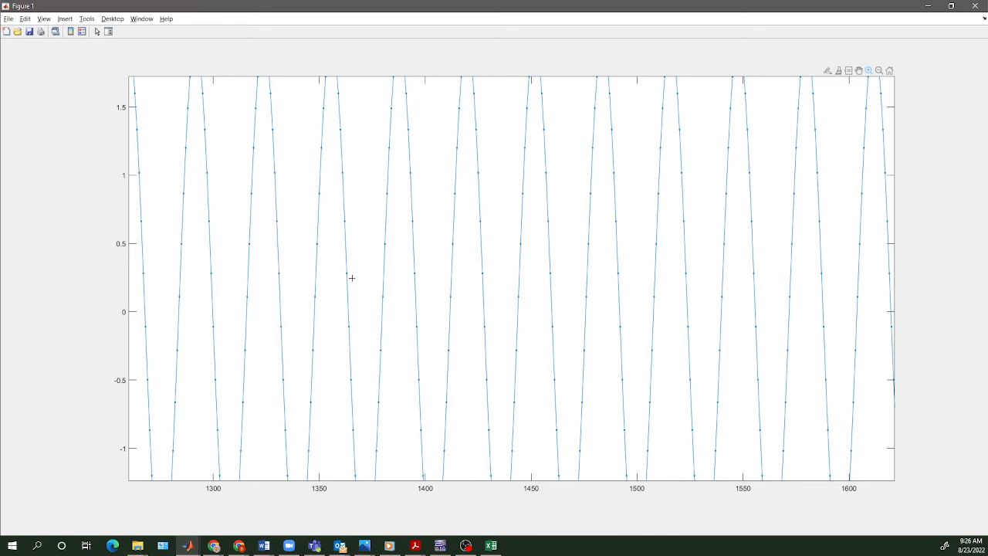
{"action": "left_click", "coordinate": [880, 70]}
{"action": "left_click", "coordinate": [426, 260]}
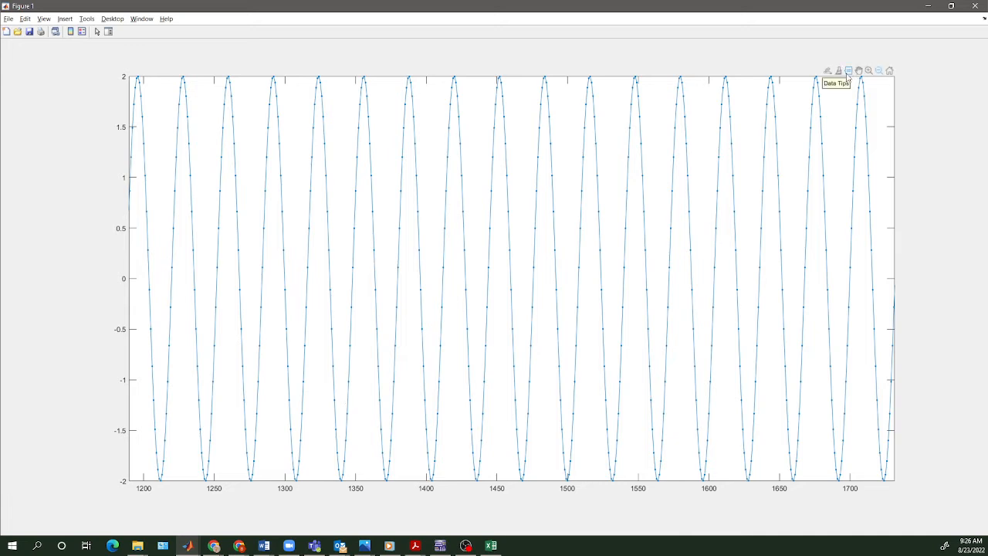
Place a data tip on the waveform, move it to other samples to read their coordinates, and minimize the figure
{"action": "left_click", "coordinate": [850, 71]}
{"action": "left_click", "coordinate": [265, 189]}
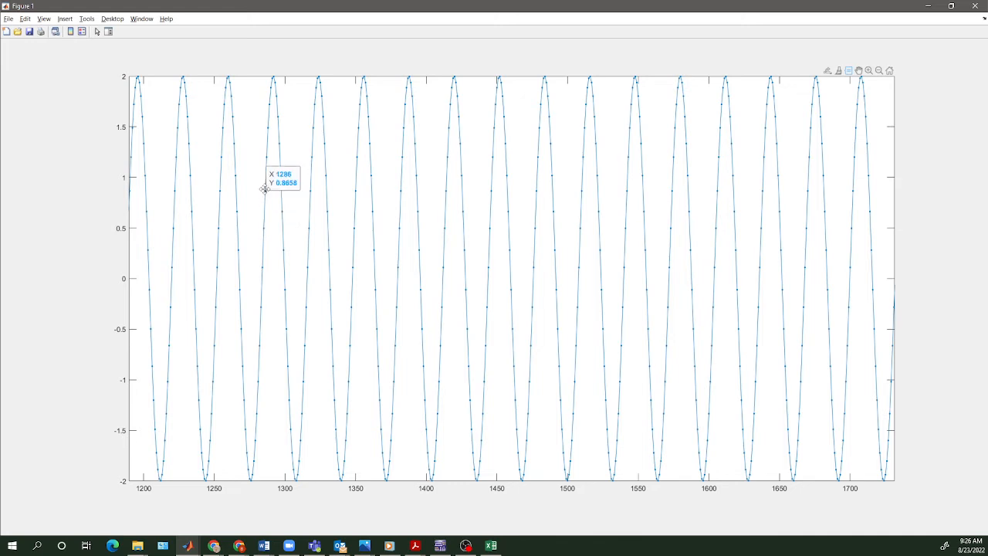
{"action": "left_click_drag", "start_coordinate": [264, 190], "coordinate": [280, 370]}
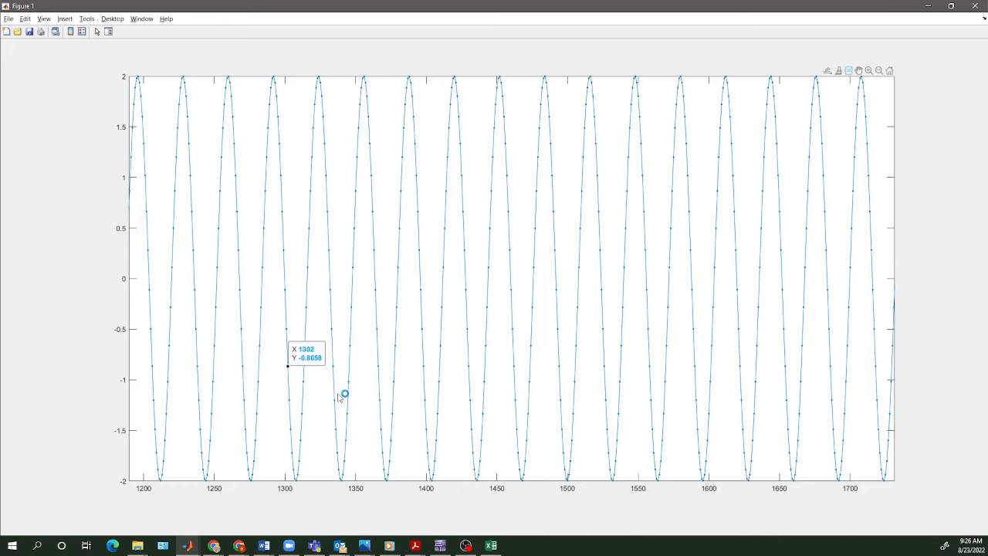
{"action": "left_click_drag", "start_coordinate": [287, 371], "coordinate": [315, 298]}
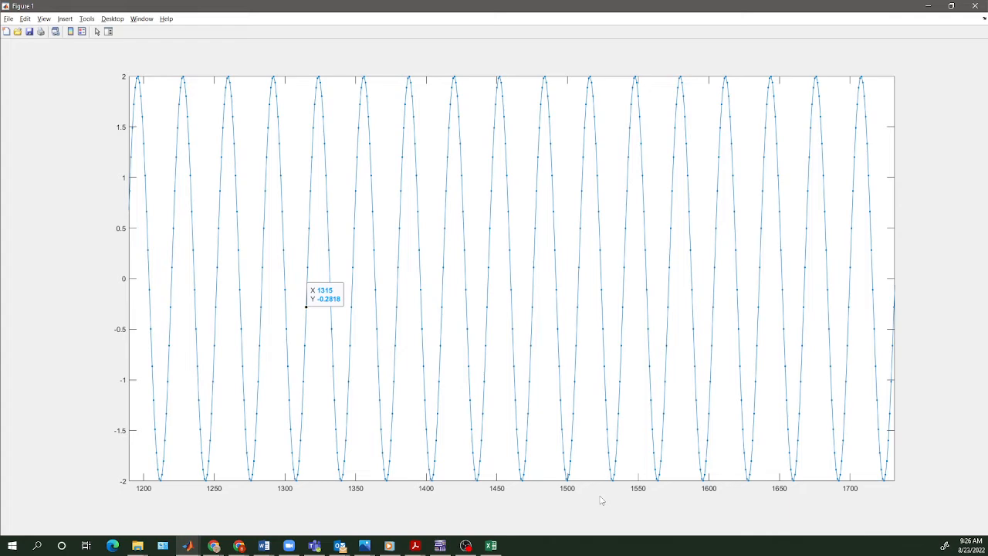
{"action": "left_click", "coordinate": [932, 6]}
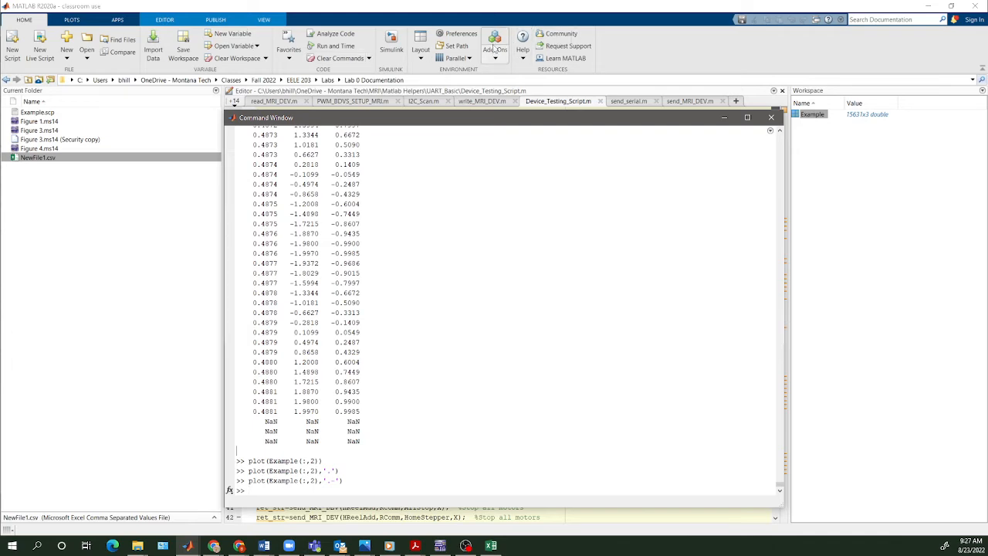
Set MATLAB's desktop code font size to 24 in the preferences
{"action": "left_click", "coordinate": [462, 37]}
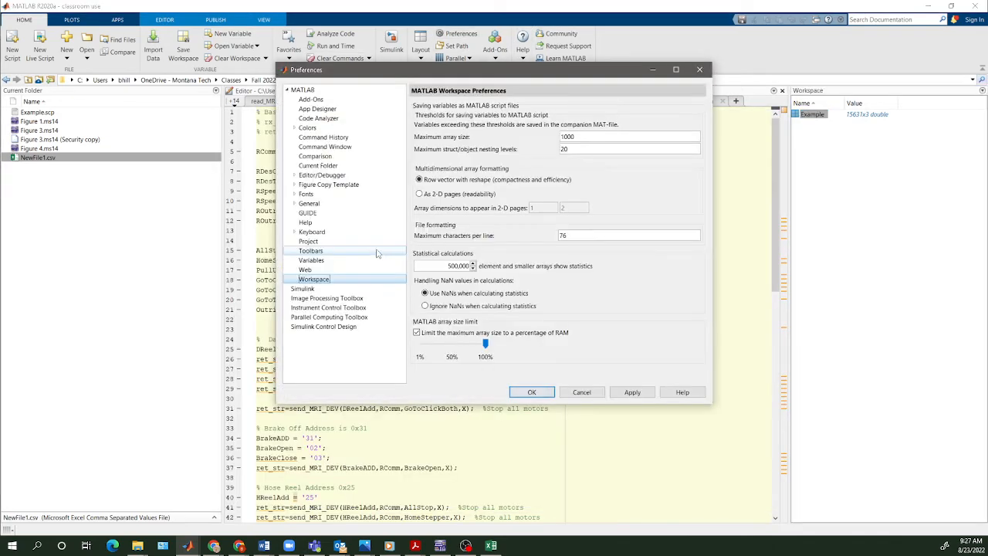
{"action": "double_click", "coordinate": [309, 195]}
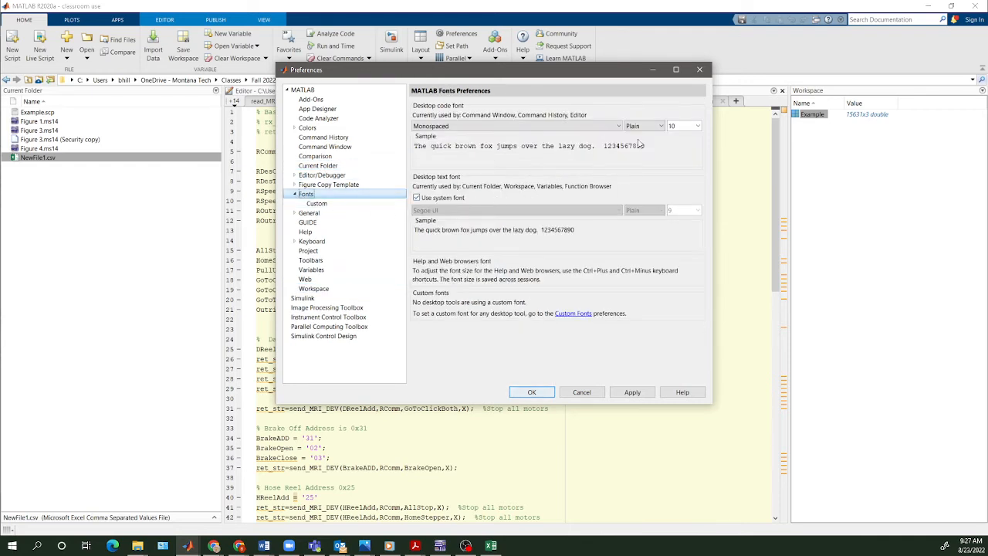
{"action": "left_click", "coordinate": [698, 128]}
{"action": "left_click", "coordinate": [698, 128]}
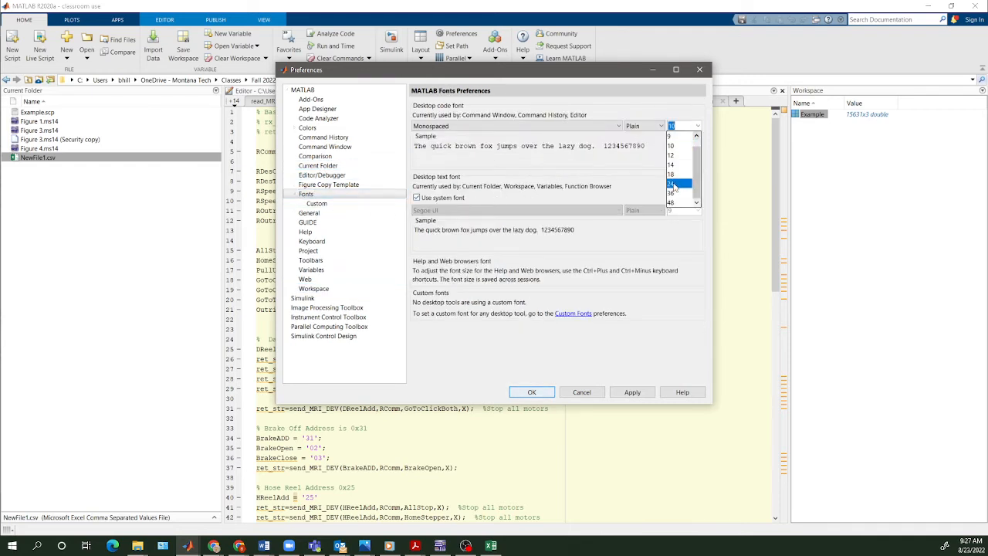
{"action": "left_click", "coordinate": [676, 186]}
{"action": "left_click", "coordinate": [532, 392]}
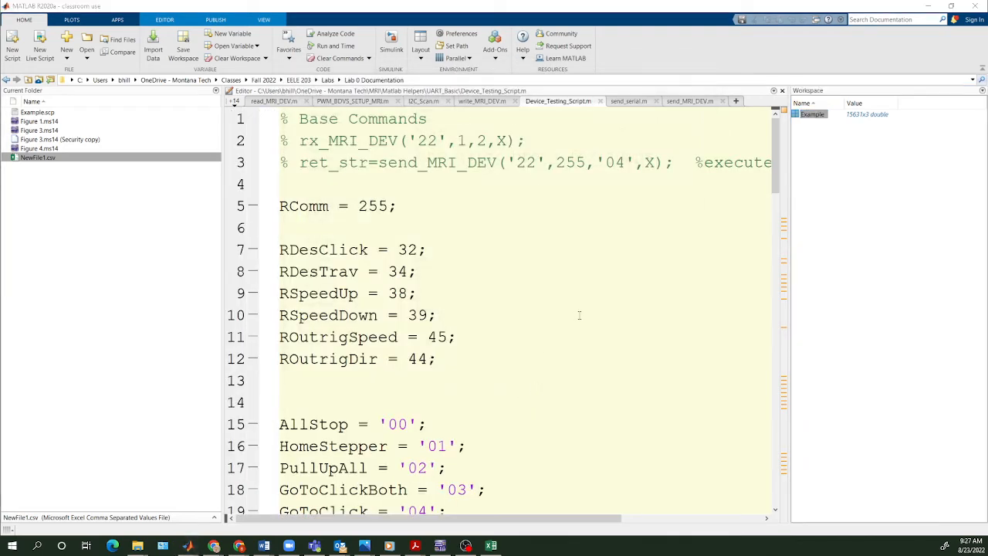
Plot the second column of Example against its first column with plot(Example(:,1),Example(:,2),'.-')
{"action": "key", "text": "alt+Tab"}
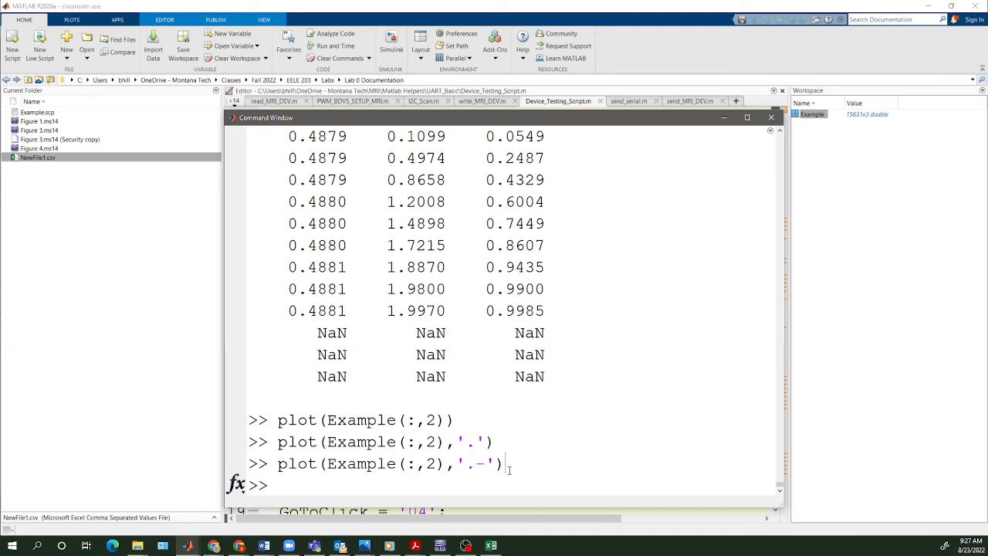
{"action": "type", "text": "plot(Example(:,1)"}
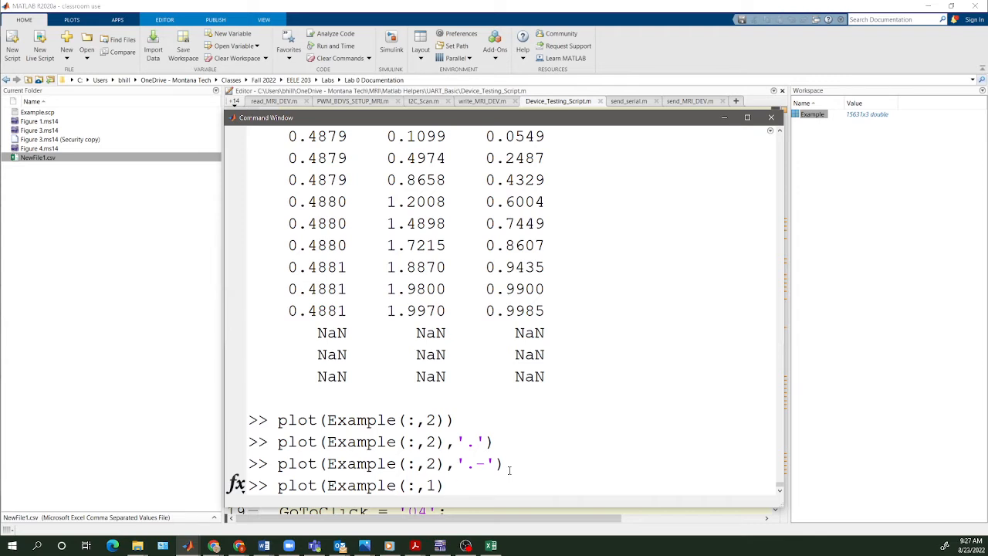
{"action": "type", "text": ",Example(:,2),'.-')"}
{"action": "key", "text": "Return"}
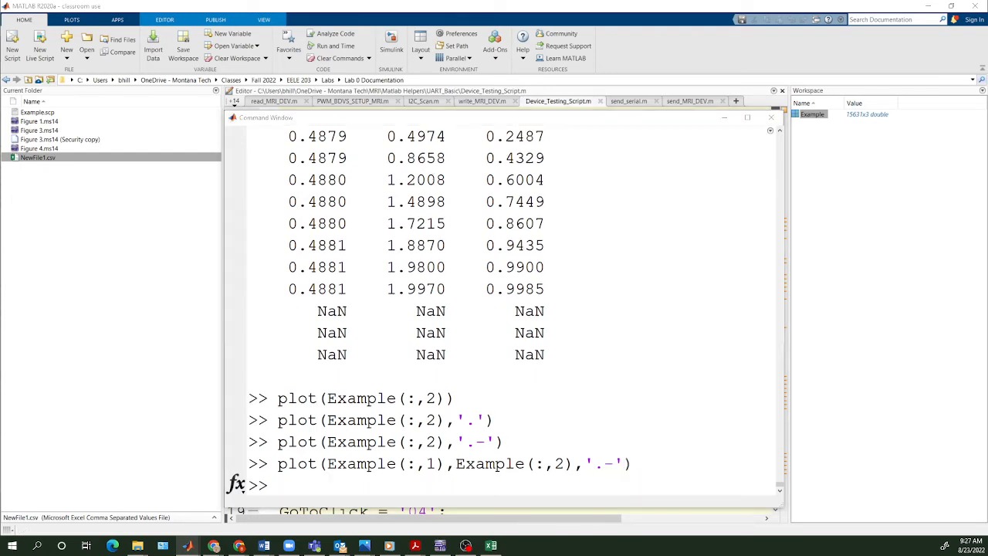
Place a data tip on the time-based waveform near 0.0524 s and move it along the curve to read other samples
{"action": "left_click_drag", "start_coordinate": [2, 262], "coordinate": [556, 166]}
{"action": "left_click", "coordinate": [616, 166]}
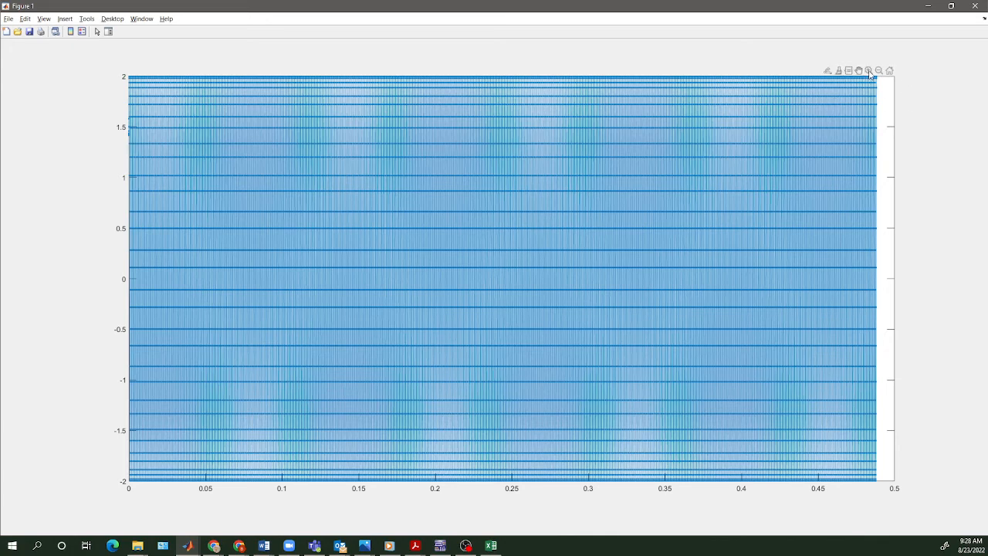
{"action": "left_click", "coordinate": [868, 71]}
{"action": "left_click_drag", "start_coordinate": [243, 79], "coordinate": [201, 502]}
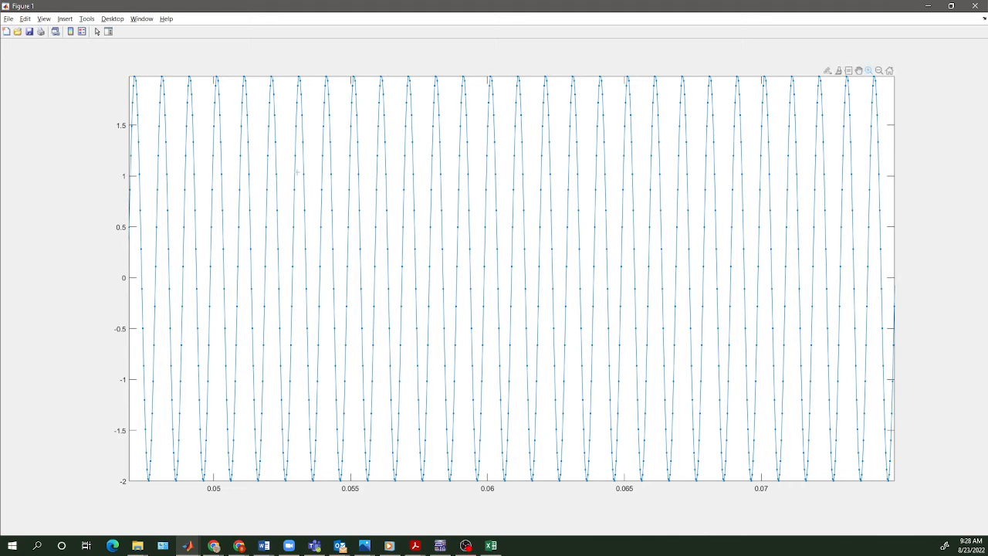
{"action": "left_click_drag", "start_coordinate": [260, 121], "coordinate": [317, 502]}
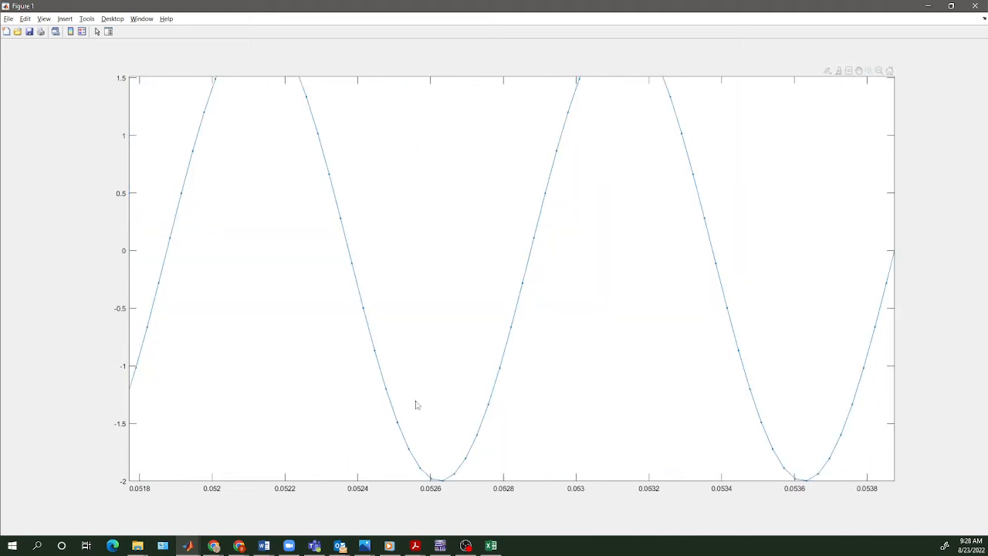
{"action": "left_click", "coordinate": [849, 72]}
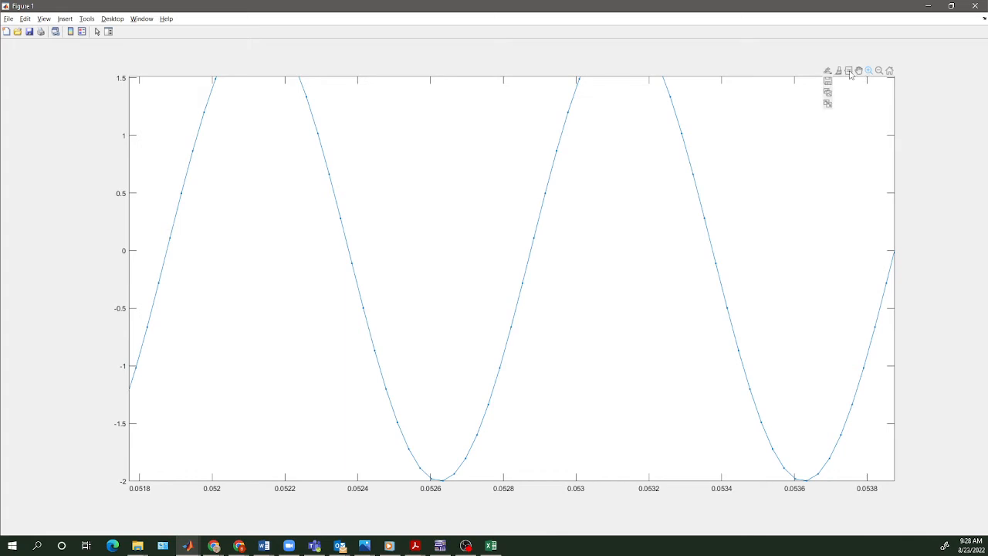
{"action": "left_click", "coordinate": [352, 263]}
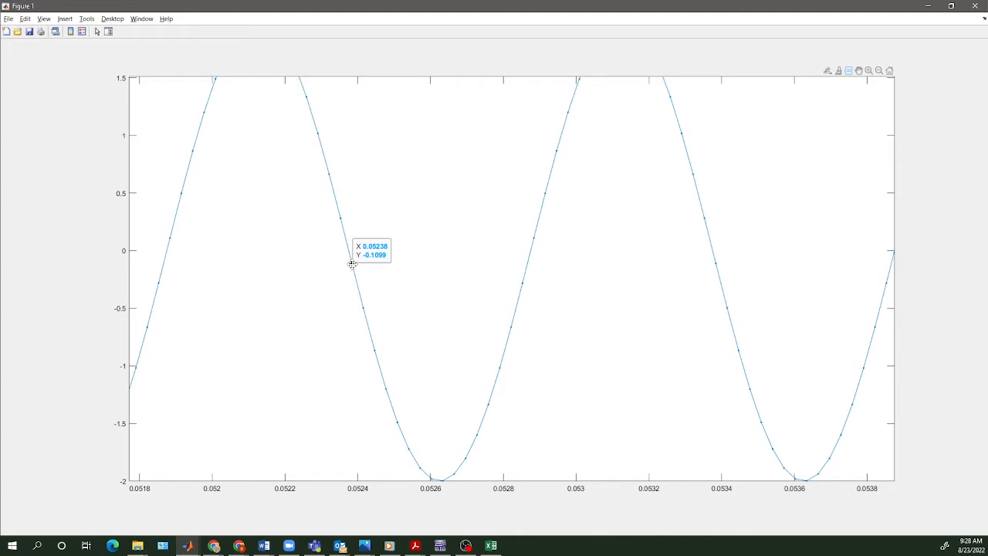
{"action": "left_click_drag", "start_coordinate": [353, 265], "coordinate": [552, 166]}
{"action": "left_click_drag", "start_coordinate": [526, 291], "coordinate": [475, 434]}
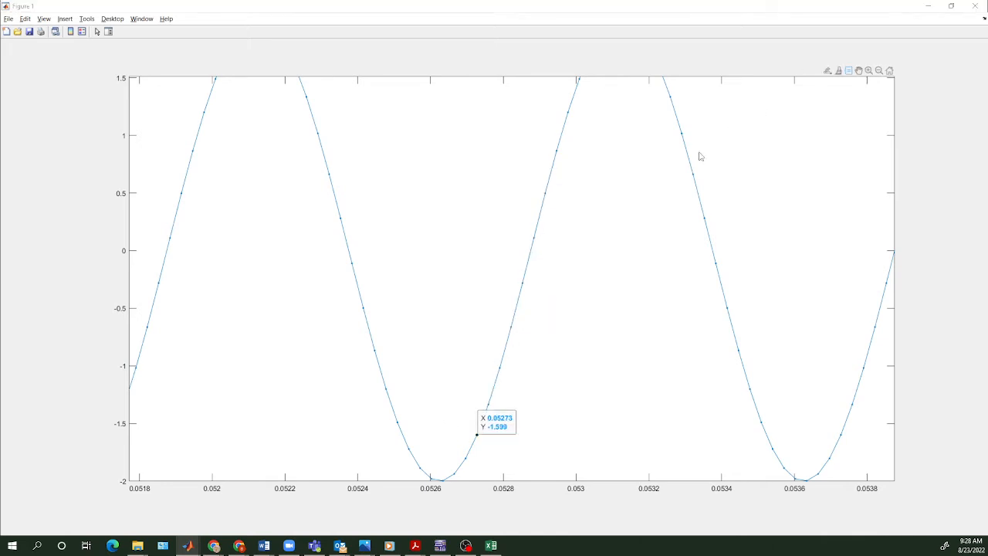
Keep the existing curve for further plotting by running hold on in the Command Window
{"action": "key", "text": "alt+Tab"}
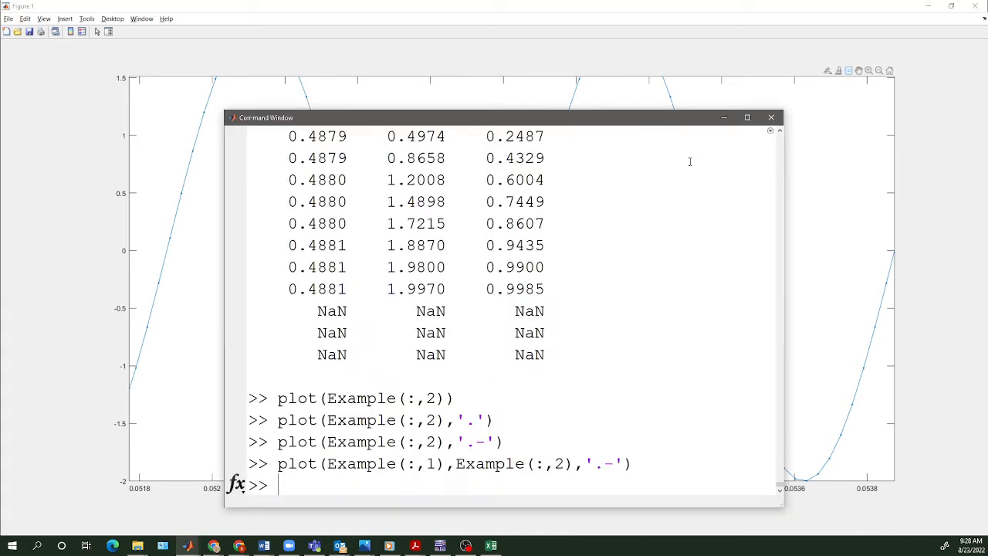
{"action": "type", "text": "hold on"}
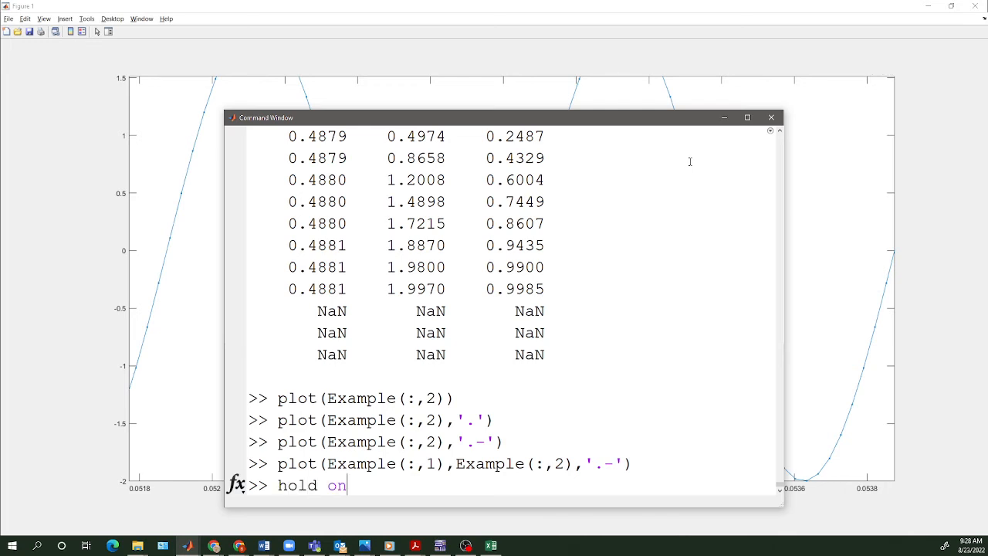
{"action": "key", "text": "Return"}
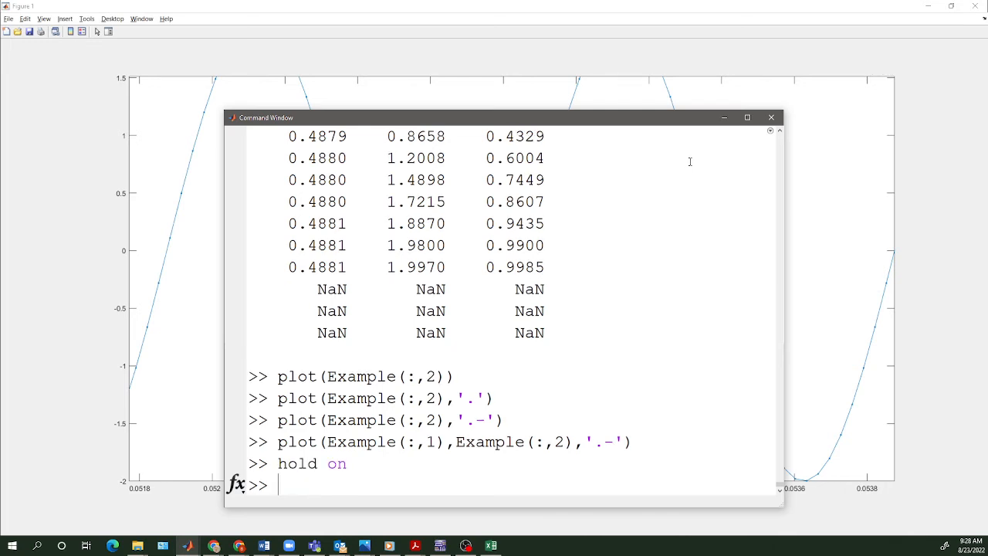
Overlay the third column of Example against its first column with plot(Example(:,1),Example(:,3),'.-') and view the figure
{"action": "key", "text": "Up"}
{"action": "key", "text": "Up"}
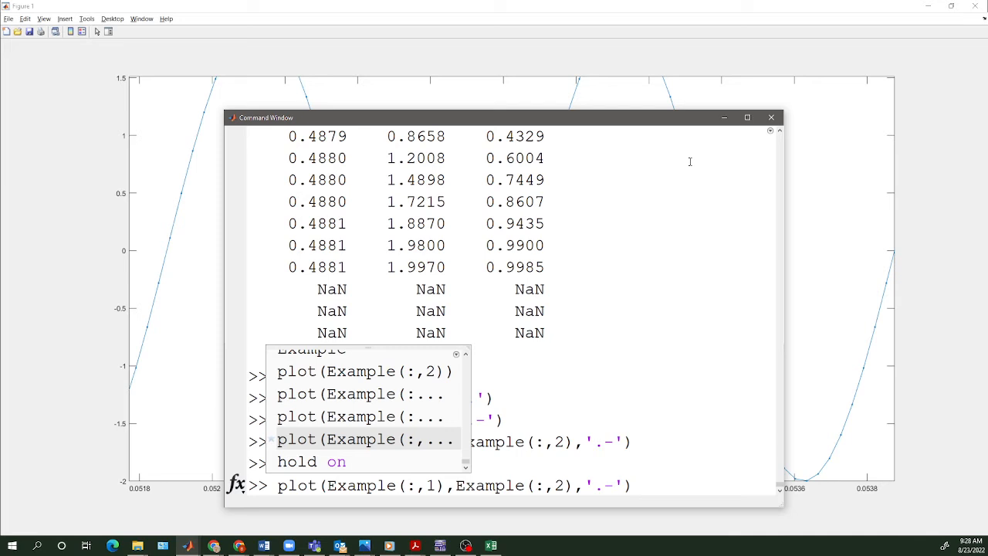
{"action": "key", "text": "Left"}
{"action": "key", "text": "Left"}
{"action": "key", "text": "Left"}
{"action": "key", "text": "Left"}
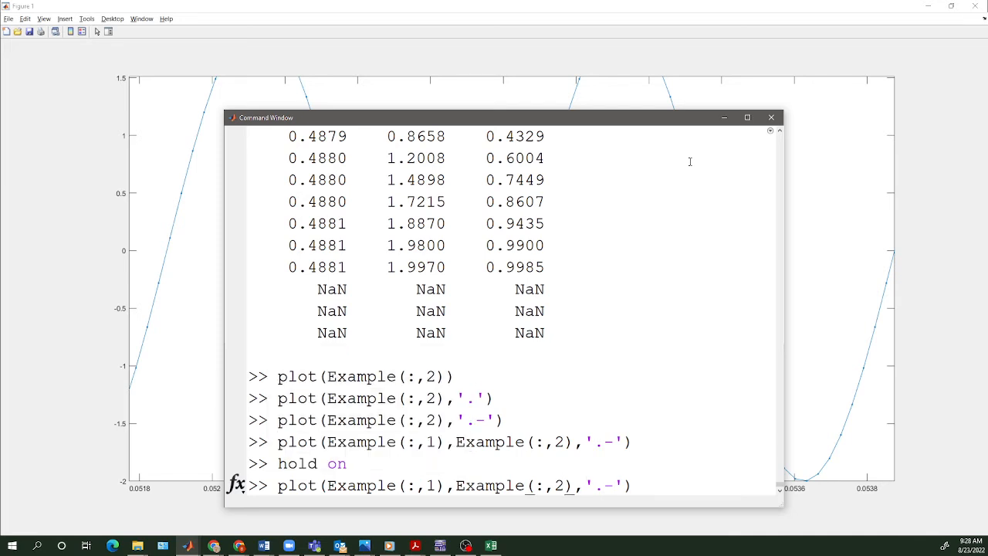
{"action": "key", "text": "BackSpace"}
{"action": "type", "text": "3"}
{"action": "key", "text": "Return"}
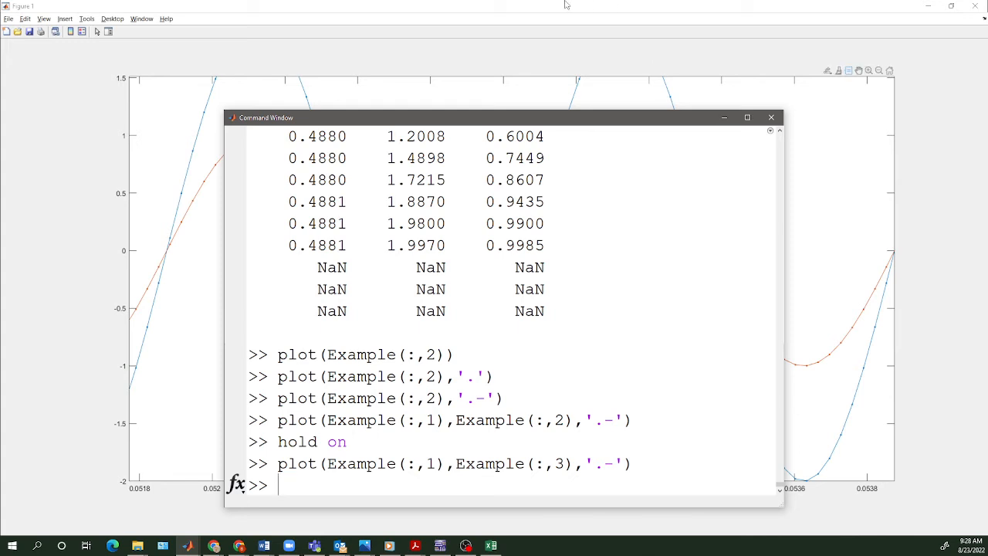
{"action": "left_click", "coordinate": [199, 329]}
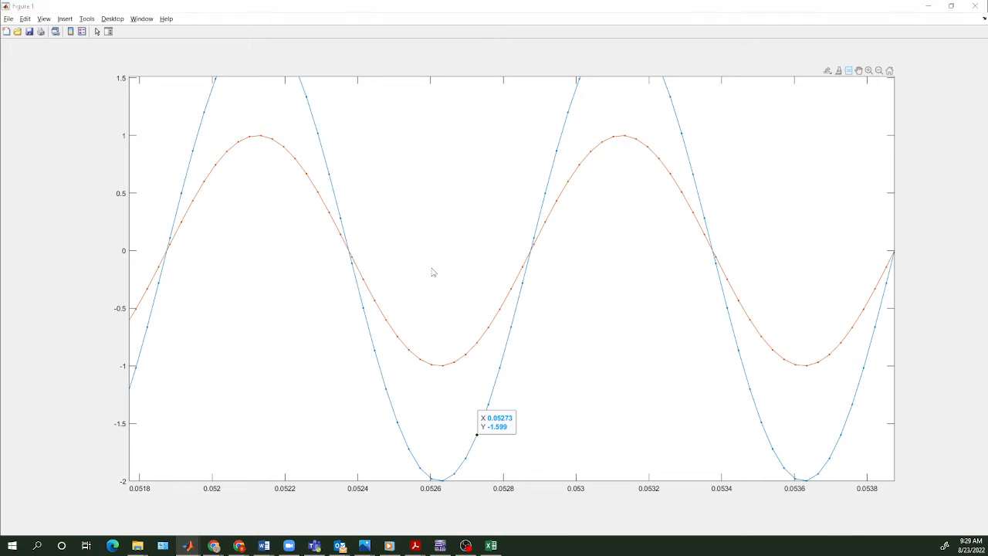
Add a legend labelling the two curves with legend('Multisim Ch1','Multisim Ch2') and view it in the figure
{"action": "key", "text": "alt+Tab"}
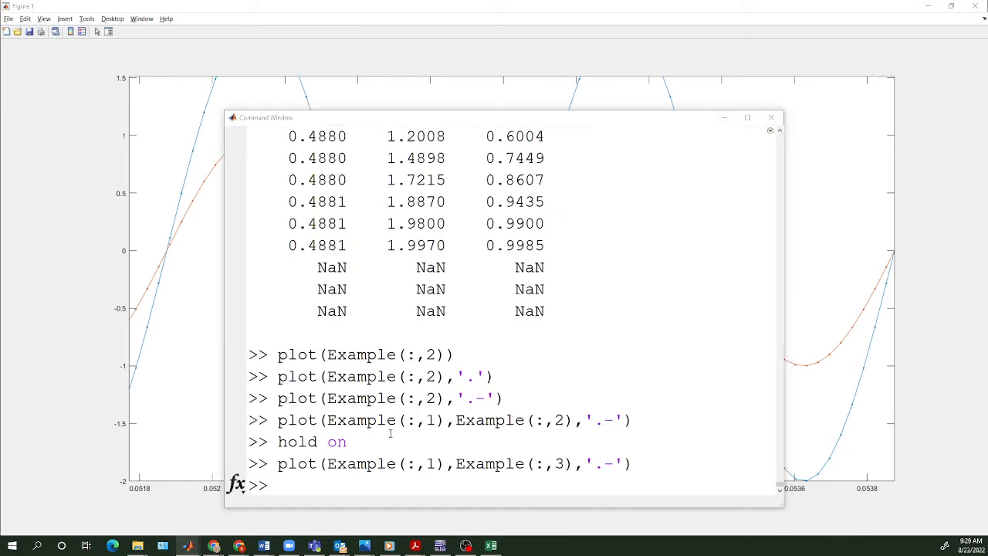
{"action": "key", "text": "alt+Tab"}
{"action": "key", "text": "alt+Tab"}
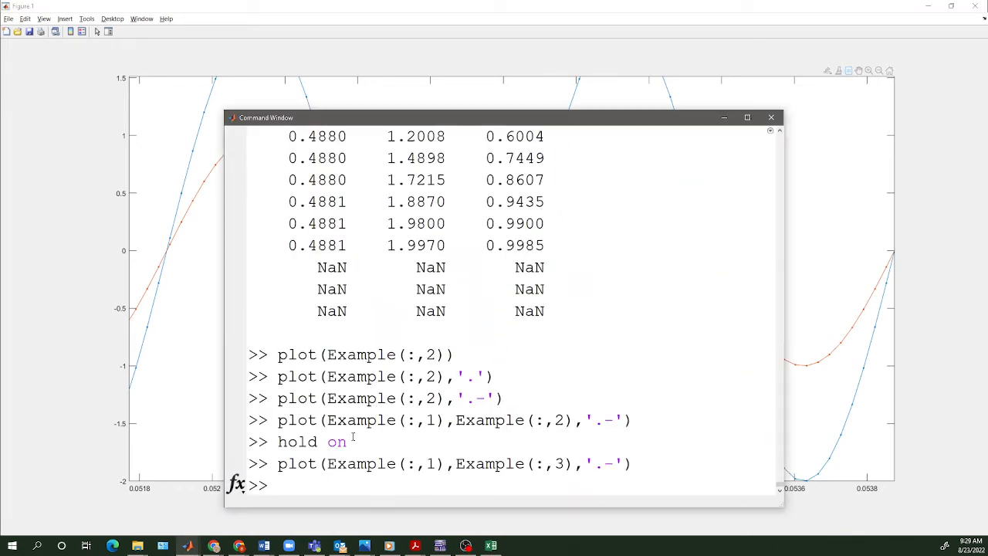
{"action": "type", "text": "legend("}
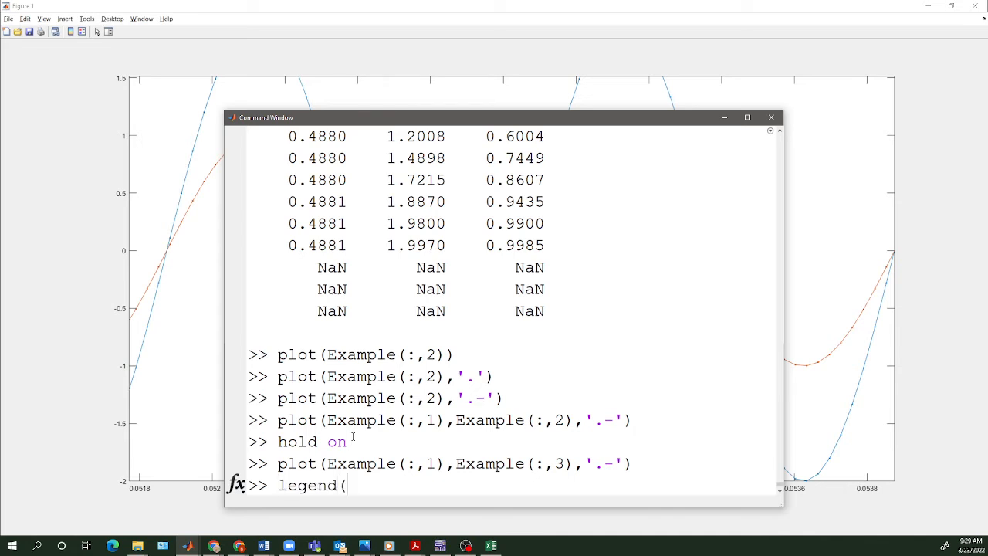
{"action": "type", "text": "'Multisim Ch1"}
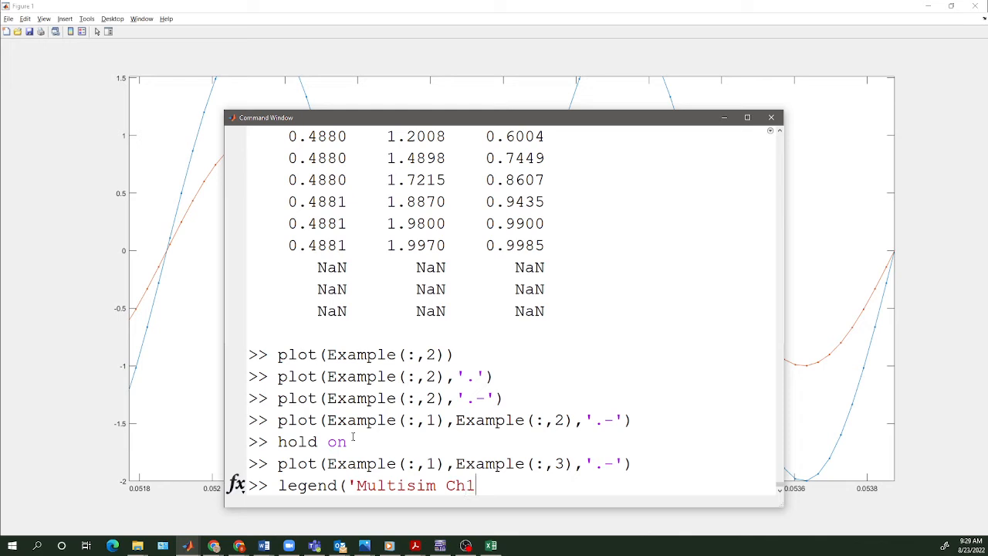
{"action": "type", "text": "',"}
{"action": "type", "text": "Multisim"}
{"action": "key", "text": "BackSpace"}
{"action": "key", "text": "BackSpace"}
{"action": "key", "text": "BackSpace"}
{"action": "key", "text": "BackSpace"}
{"action": "key", "text": "BackSpace"}
{"action": "key", "text": "BackSpace"}
{"action": "key", "text": "BackSpace"}
{"action": "key", "text": "BackSpace"}
{"action": "type", "text": "'Multisim"}
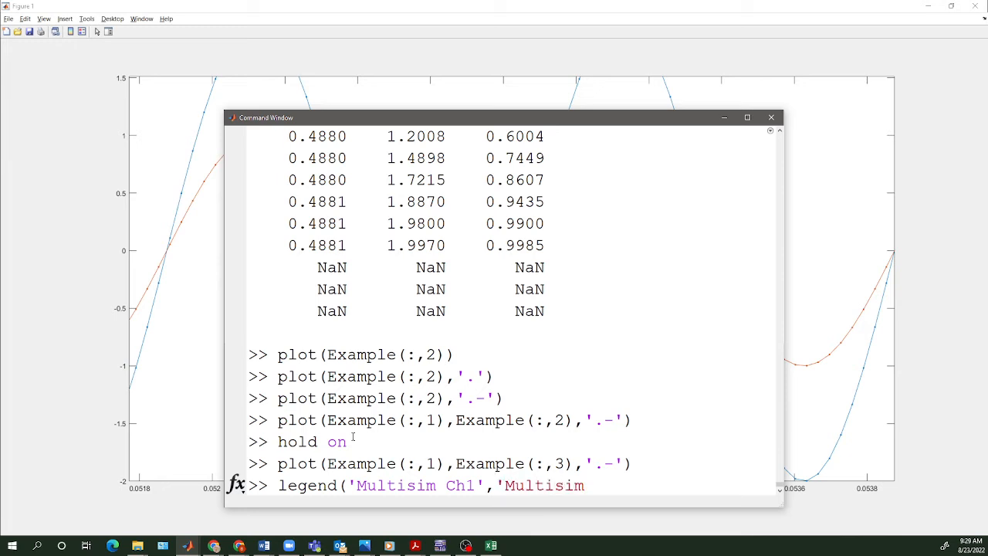
{"action": "type", "text": " Ch2')"}
{"action": "key", "text": "Return"}
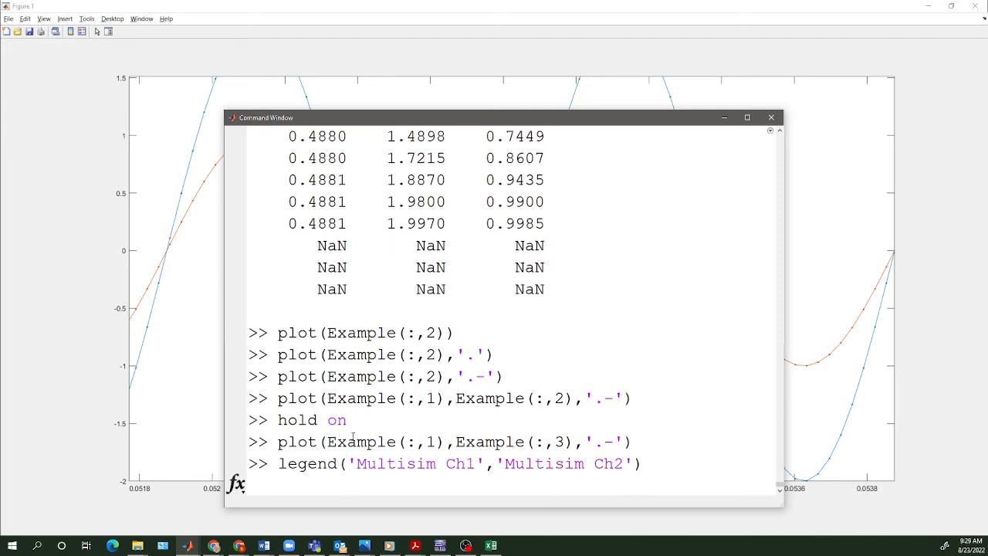
{"action": "left_click", "coordinate": [811, 166]}
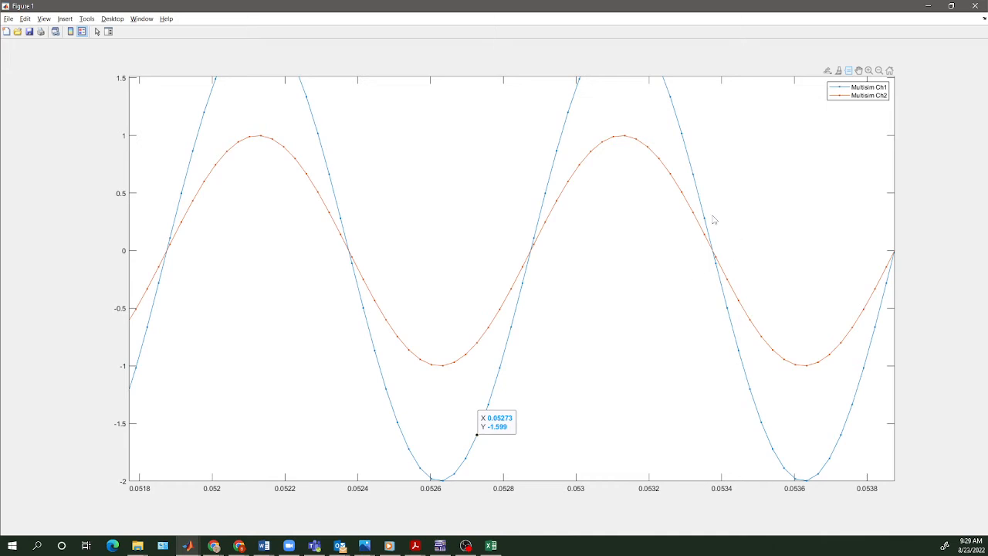
Examine both channels over the full time range, and inspect the first several cycles from 0 to about 0.0074 s
{"action": "key", "text": "alt+Tab"}
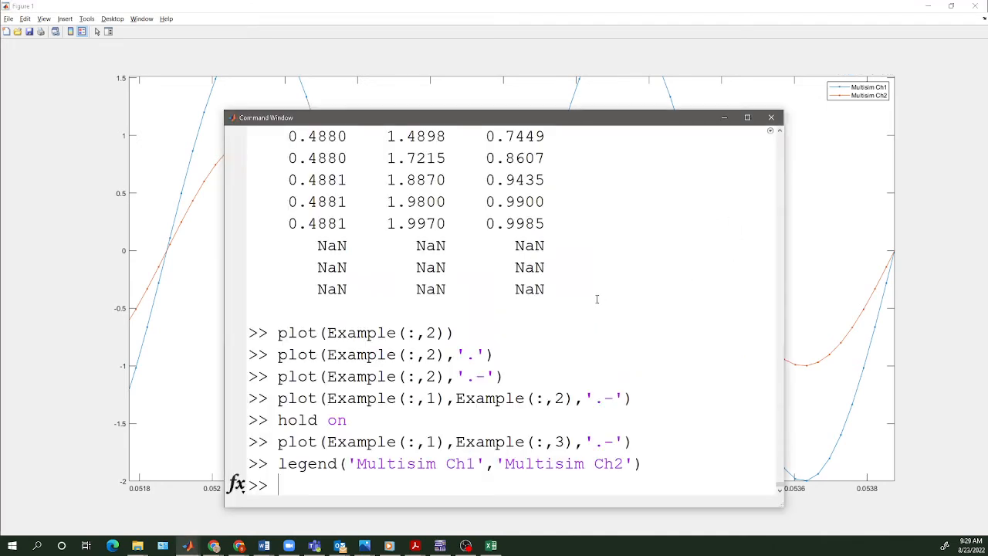
{"action": "key", "text": "alt+Tab"}
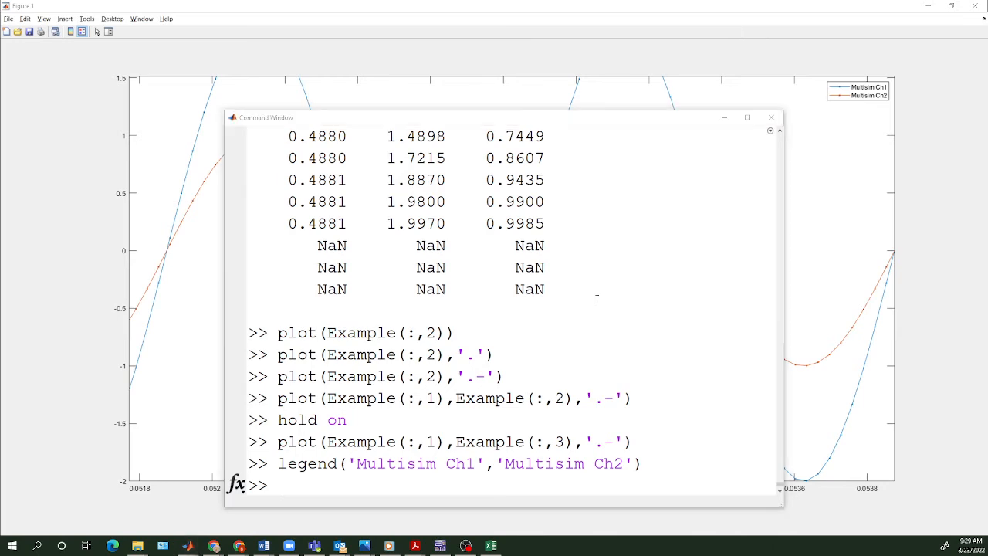
{"action": "key", "text": "alt+Tab"}
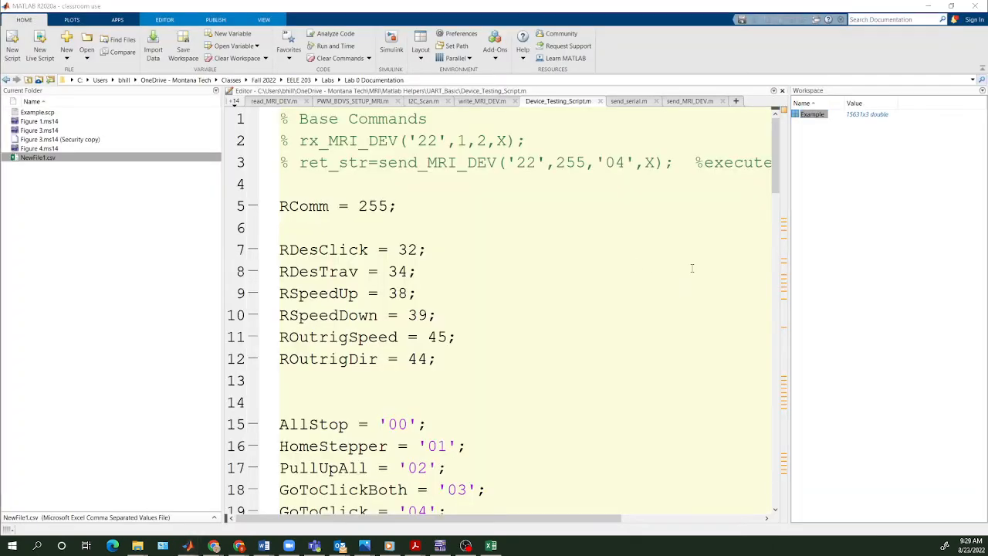
{"action": "key", "text": "alt+Tab"}
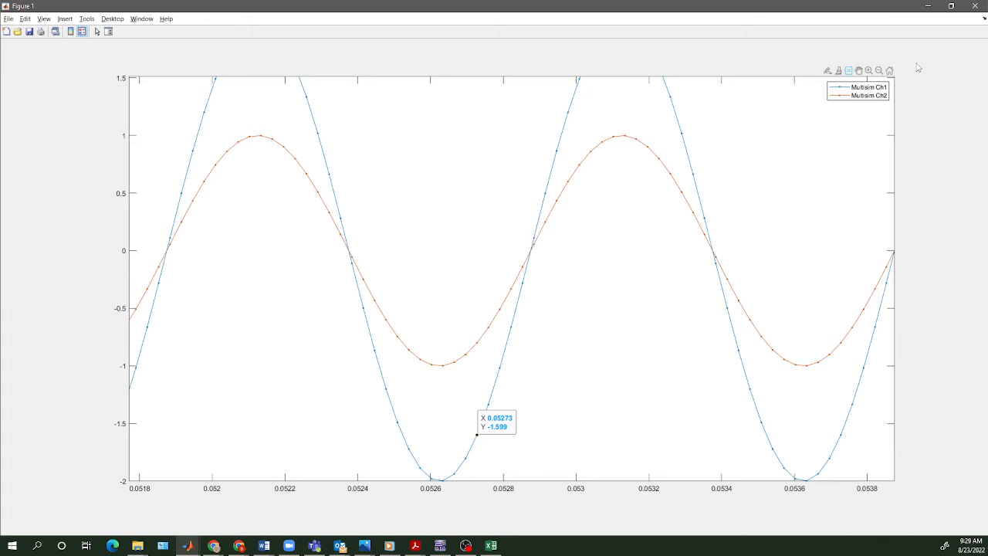
{"action": "left_click", "coordinate": [879, 70]}
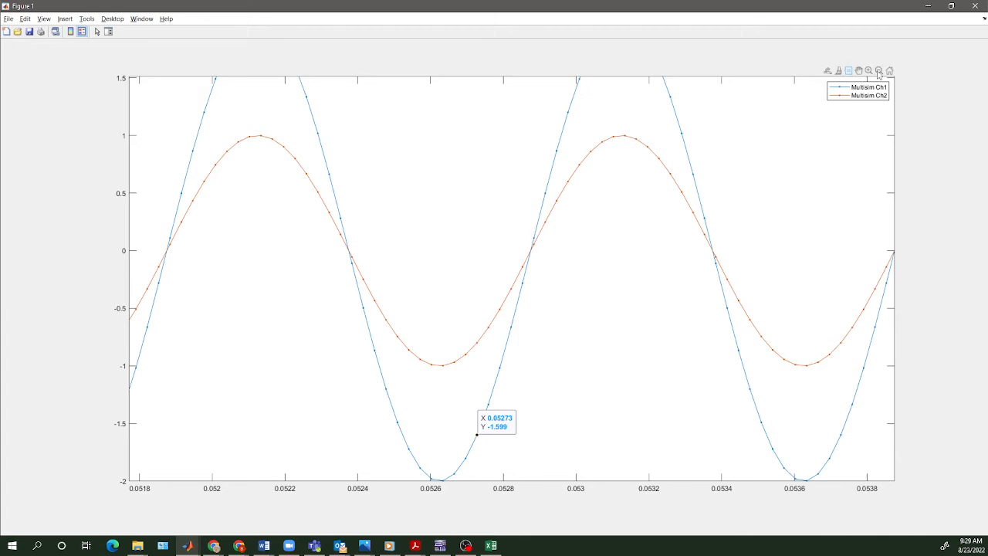
{"action": "left_click", "coordinate": [694, 276]}
{"action": "double_click", "coordinate": [694, 276]}
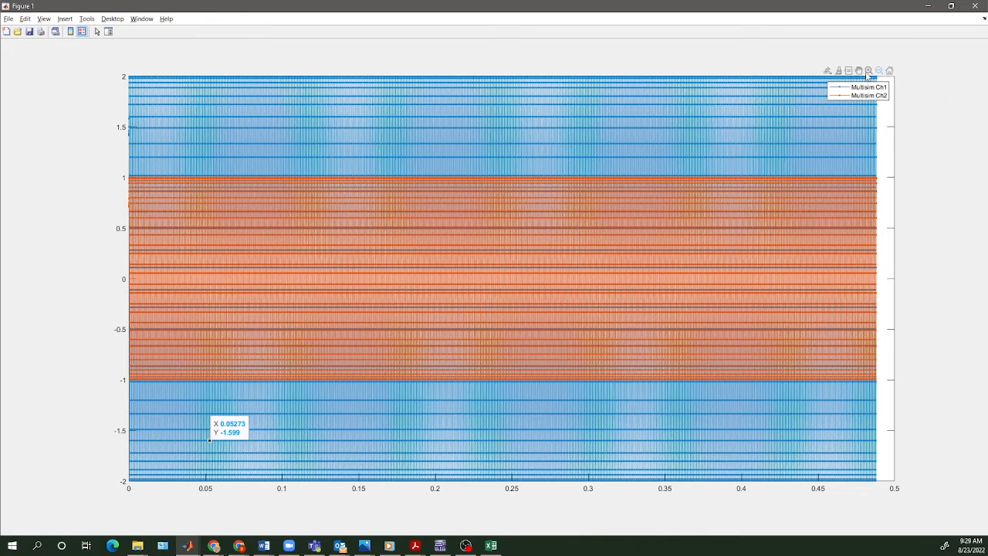
{"action": "left_click", "coordinate": [868, 71]}
{"action": "left_click_drag", "start_coordinate": [193, 78], "coordinate": [98, 529]}
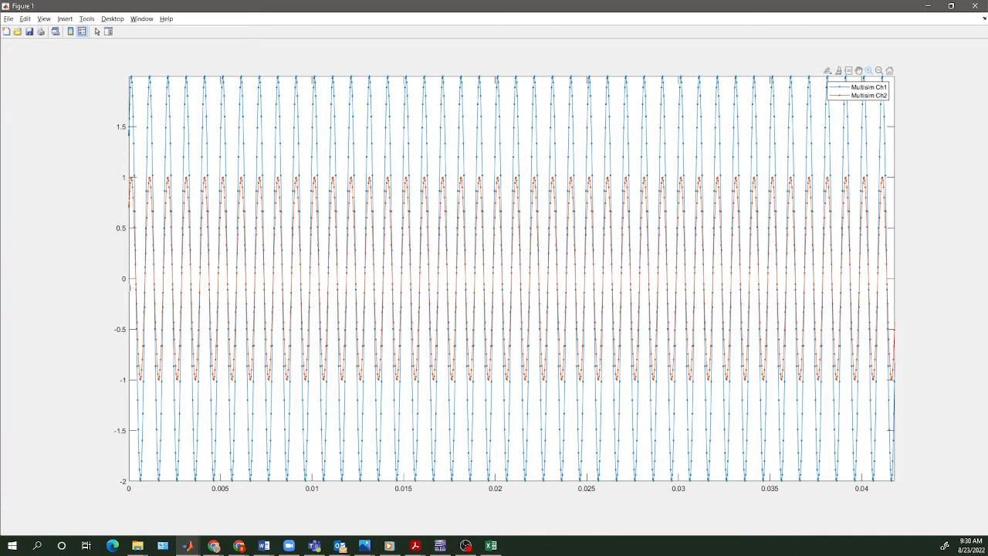
{"action": "left_click_drag", "start_coordinate": [266, 77], "coordinate": [62, 494]}
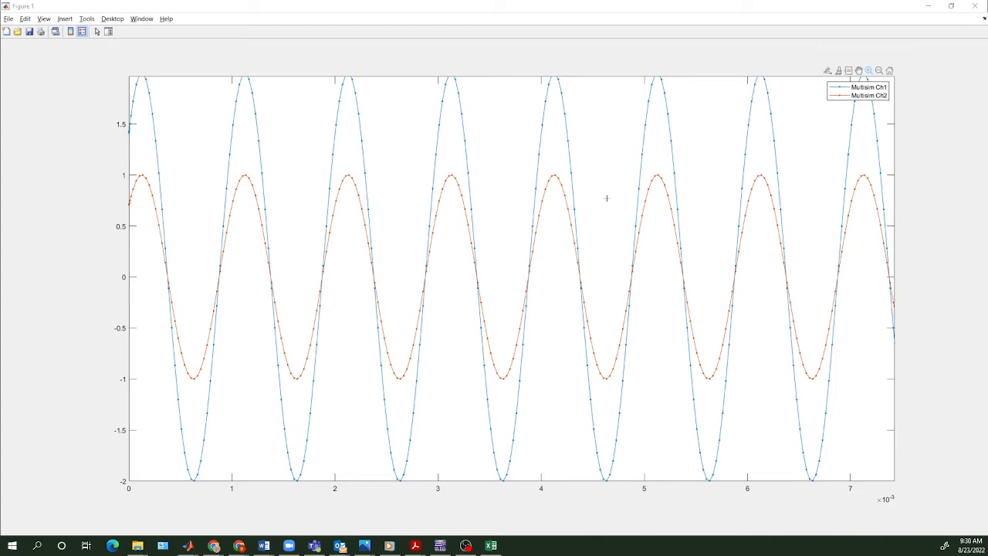
Open NewFile1.csv from the Lab 0 Documentation folder in MATLAB's data import tool
{"action": "key", "text": "alt+Tab"}
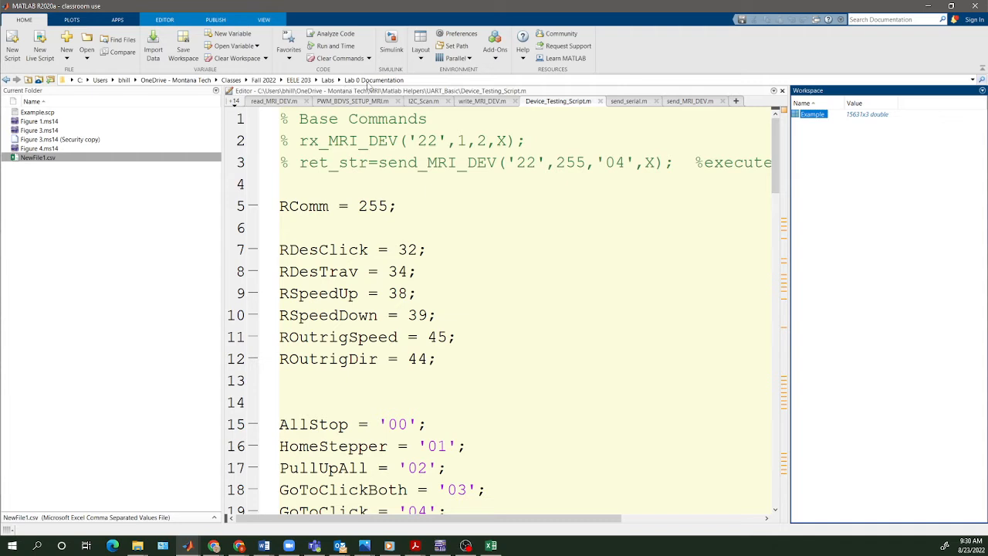
{"action": "left_click", "coordinate": [154, 53]}
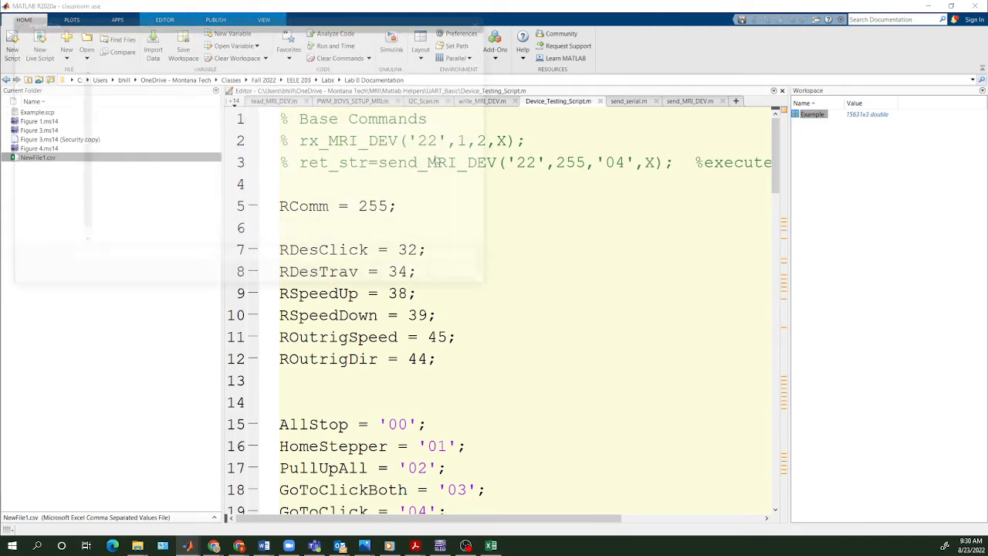
{"action": "double_click", "coordinate": [125, 146]}
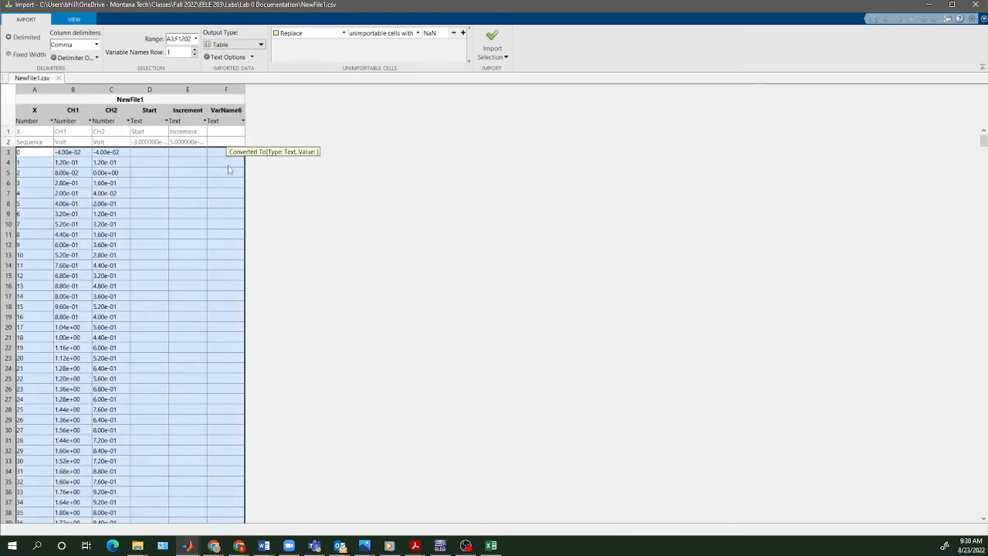
Select the first CH1 and CH2 samples (B3:C3) in NewFile1 and set the import output type to Numeric Matrix
{"action": "left_click", "coordinate": [188, 142]}
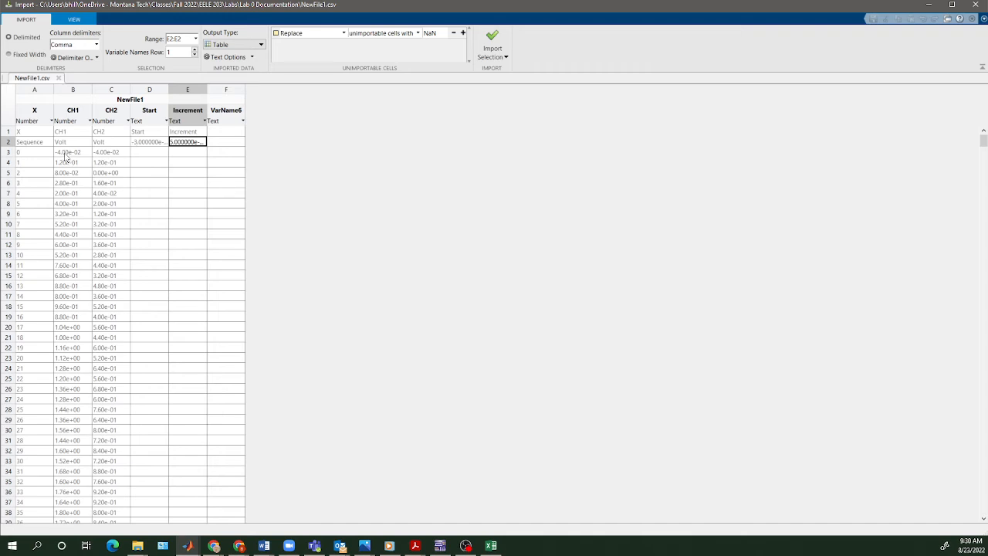
{"action": "left_click_drag", "start_coordinate": [63, 154], "coordinate": [110, 153]}
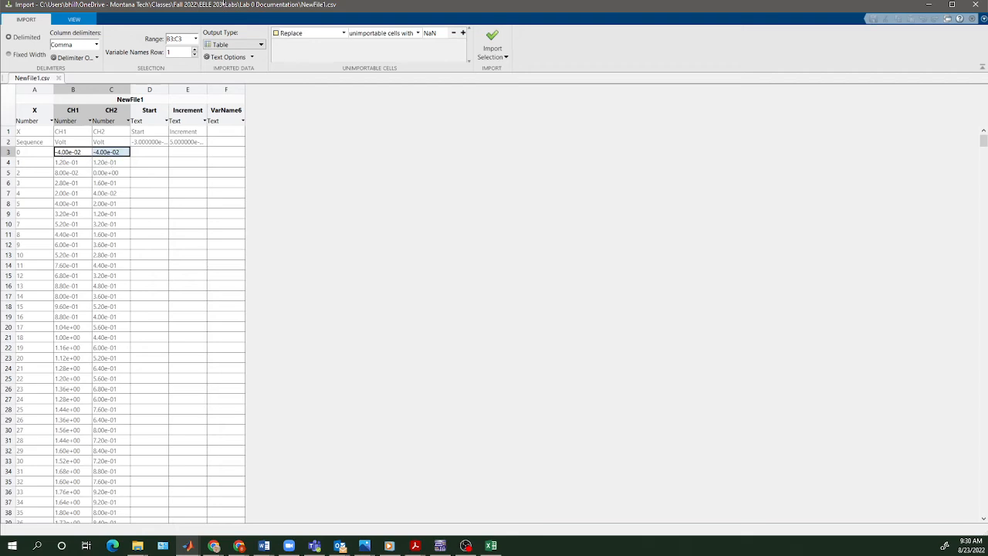
{"action": "left_click", "coordinate": [260, 45]}
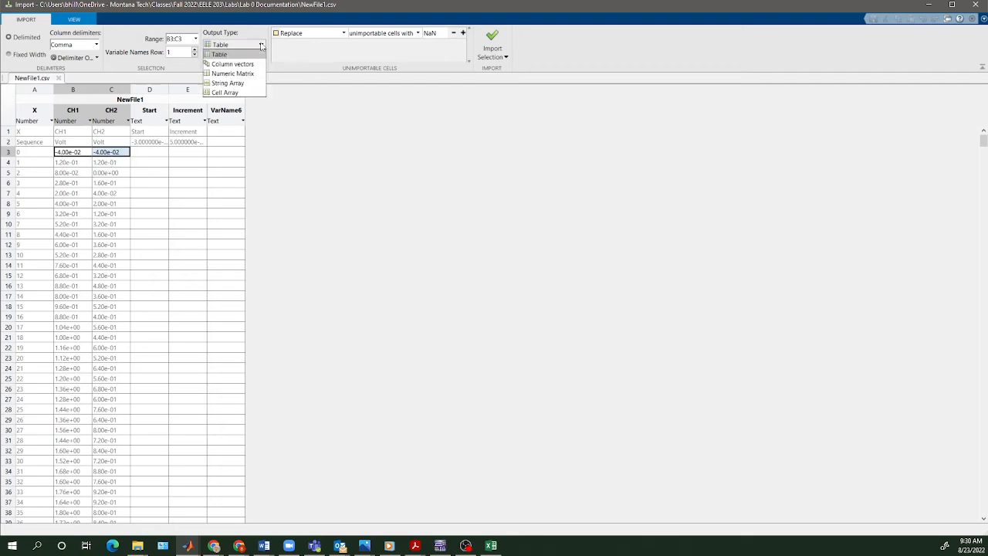
{"action": "left_click", "coordinate": [233, 73]}
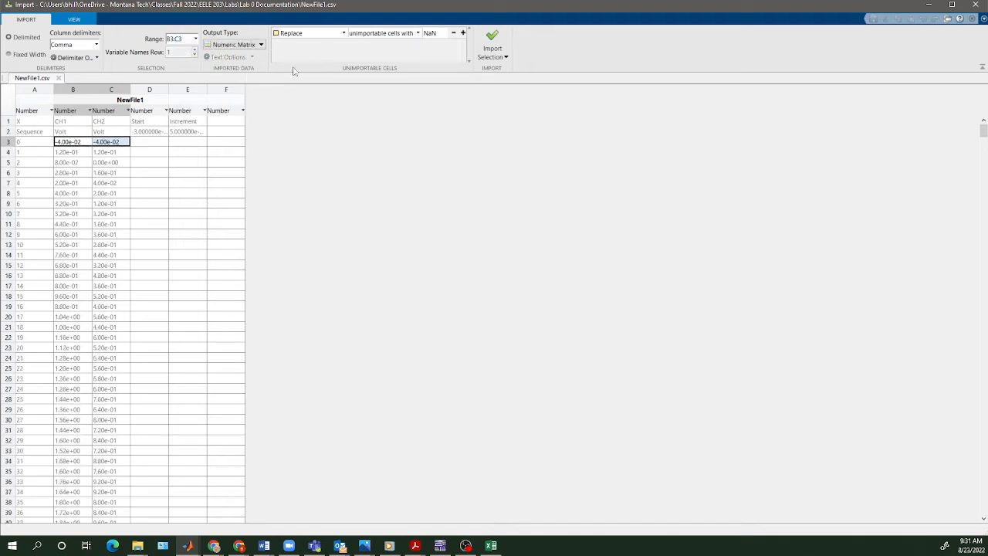
Extend the import range to B3:C1202 so it covers every CH1 and CH2 sample down to the last row
{"action": "left_click", "coordinate": [183, 40]}
{"action": "key", "text": "Right"}
{"action": "type", "text": "1000"}
{"action": "key", "text": "Return"}
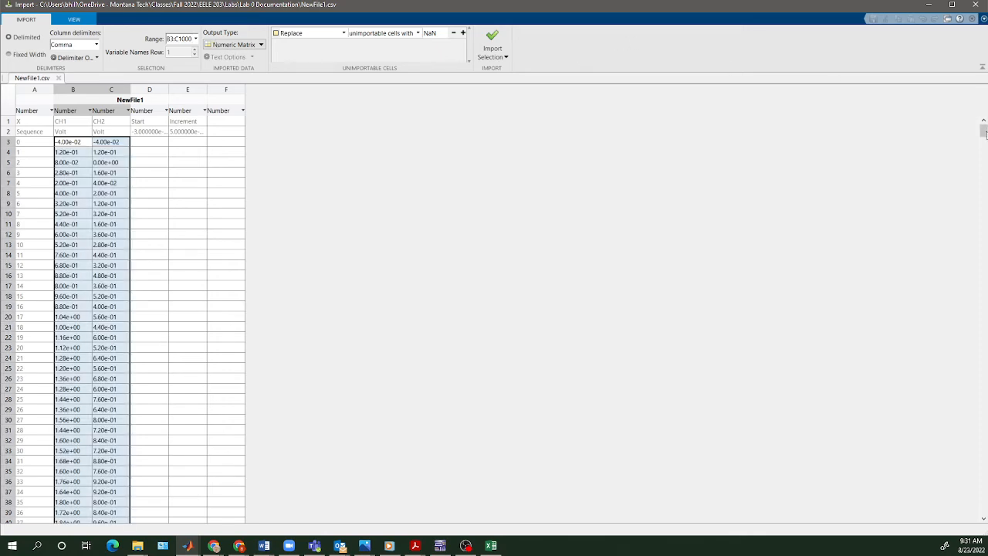
{"action": "left_click_drag", "start_coordinate": [983, 131], "coordinate": [969, 513]}
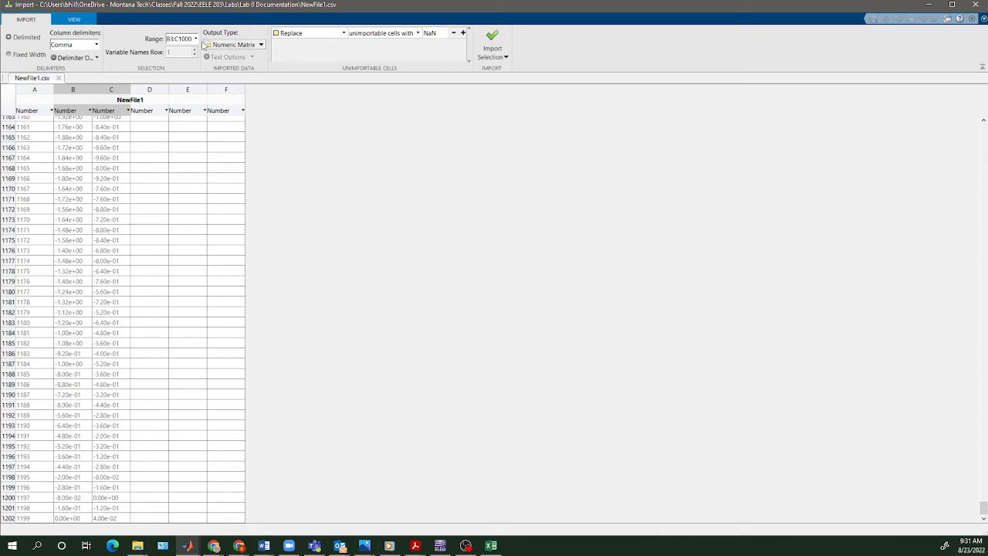
{"action": "left_click", "coordinate": [190, 40]}
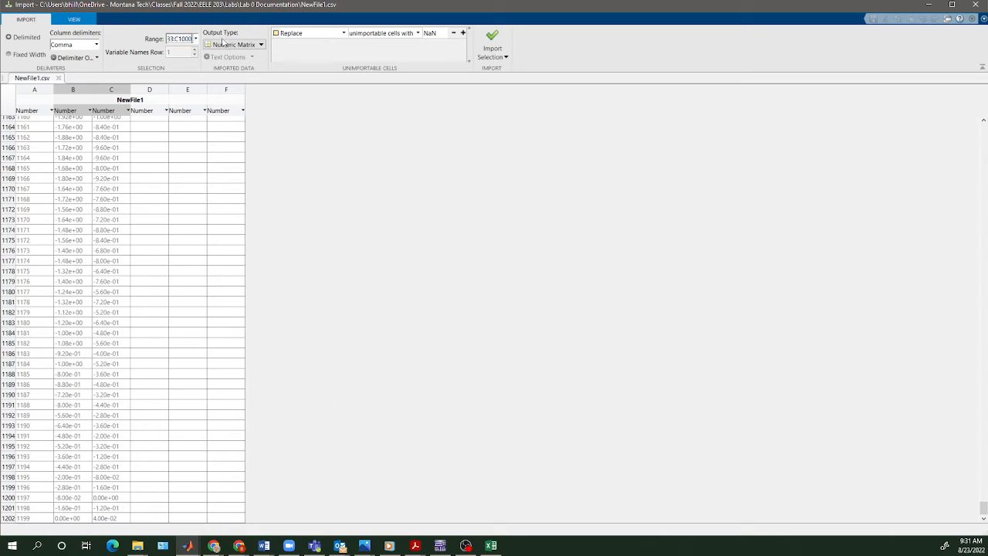
{"action": "key", "text": "BackSpace"}
{"action": "key", "text": "BackSpace"}
{"action": "key", "text": "BackSpace"}
{"action": "type", "text": "202"}
{"action": "key", "text": "Return"}
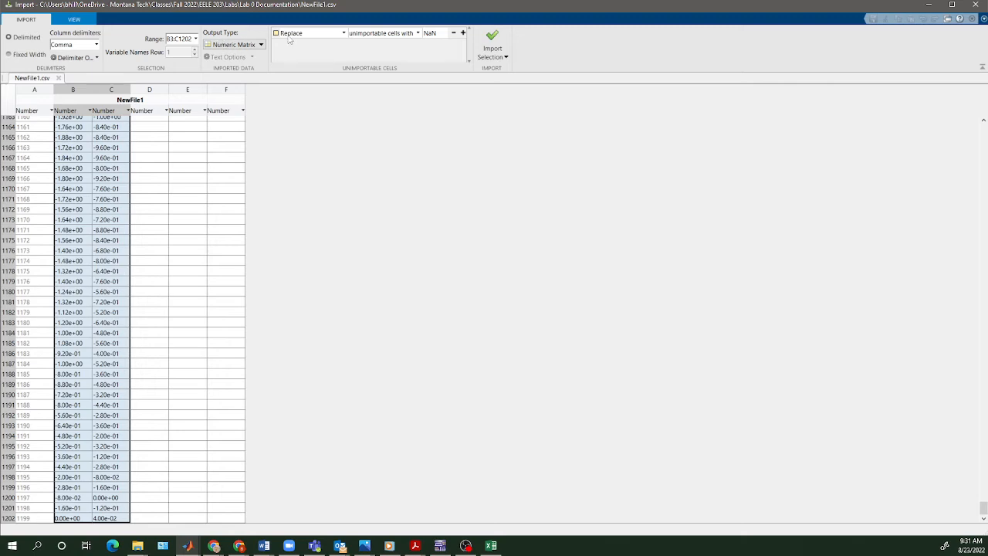
Import the selected range as a numeric matrix and select the new NewFile1 variable in the MATLAB workspace
{"action": "left_click", "coordinate": [492, 42]}
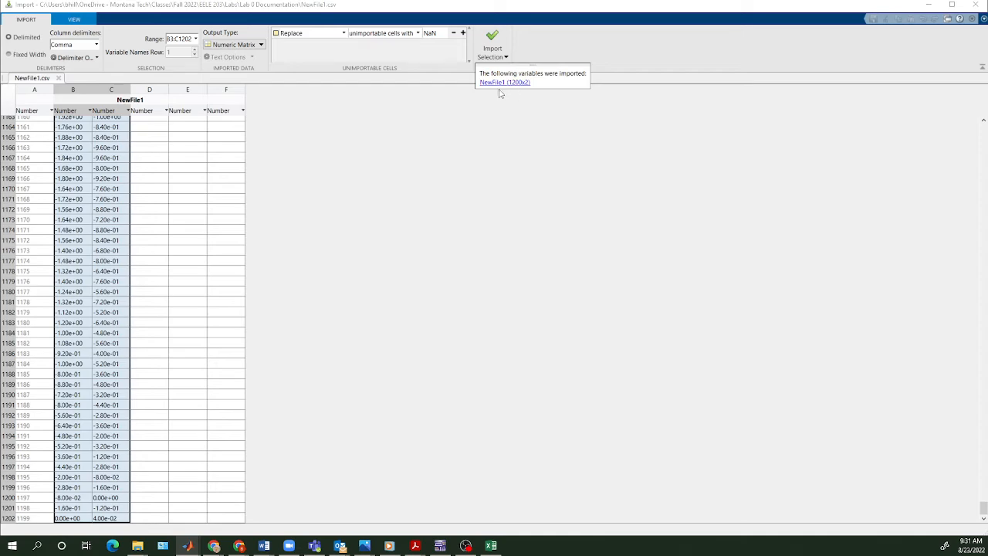
{"action": "left_click", "coordinate": [933, 6]}
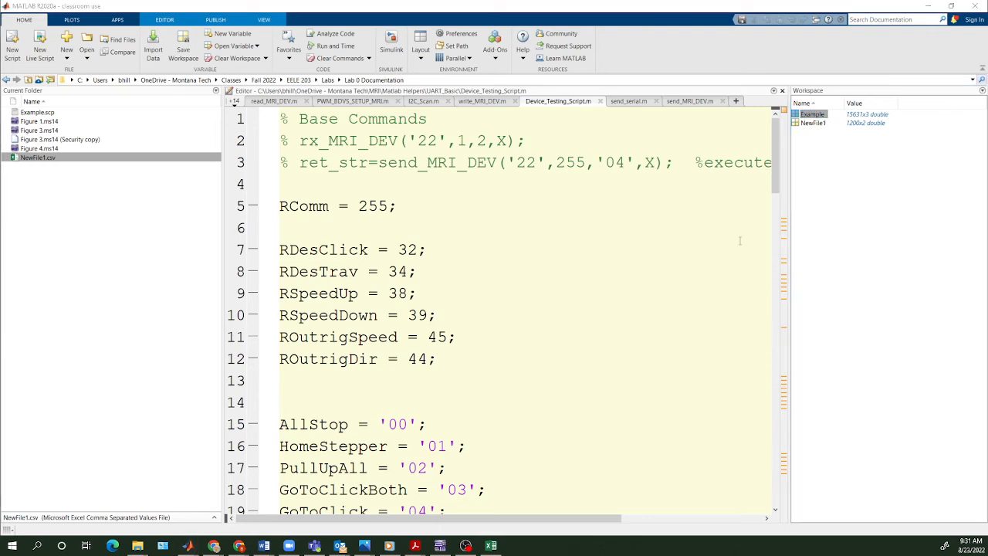
{"action": "key", "text": "alt+Tab"}
{"action": "left_click", "coordinate": [811, 127]}
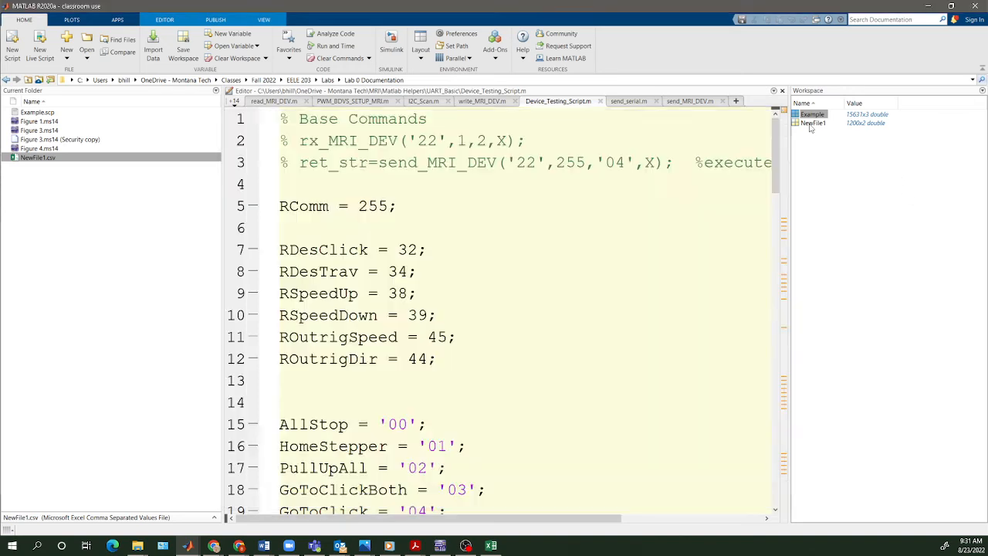
{"action": "left_click", "coordinate": [810, 124]}
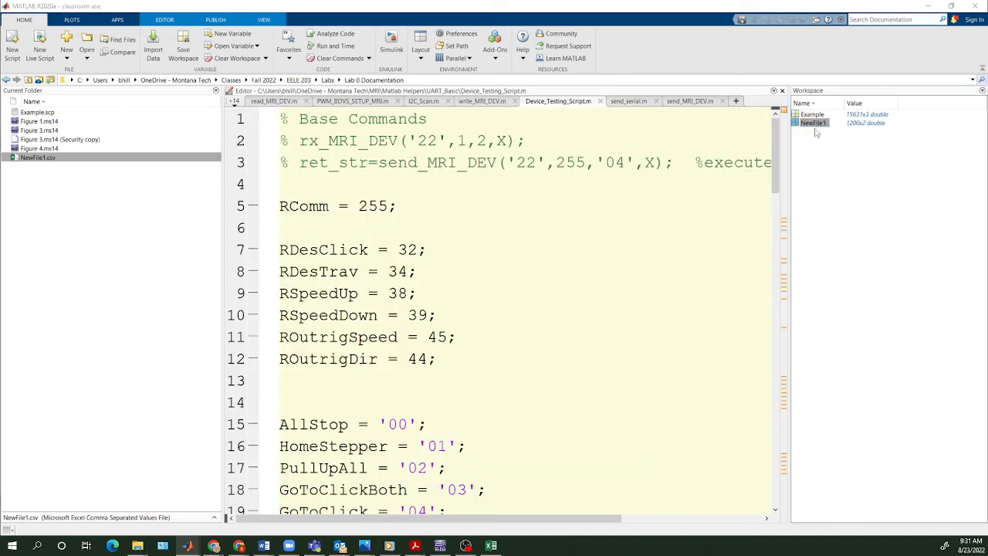
Bring the Command Window forward and clear its contents with clc
{"action": "key", "text": "alt+Tab"}
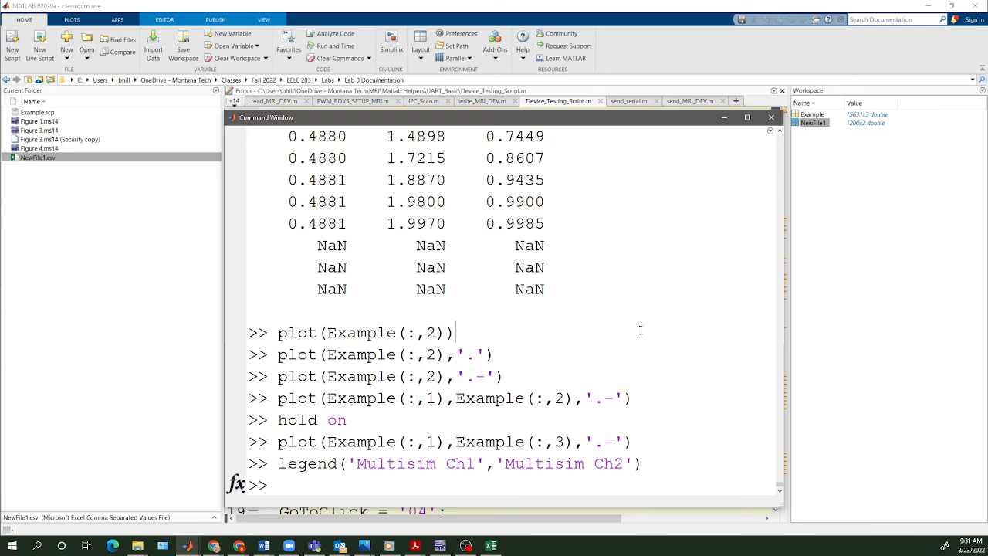
{"action": "type", "text": "clc"}
{"action": "key", "text": "Return"}
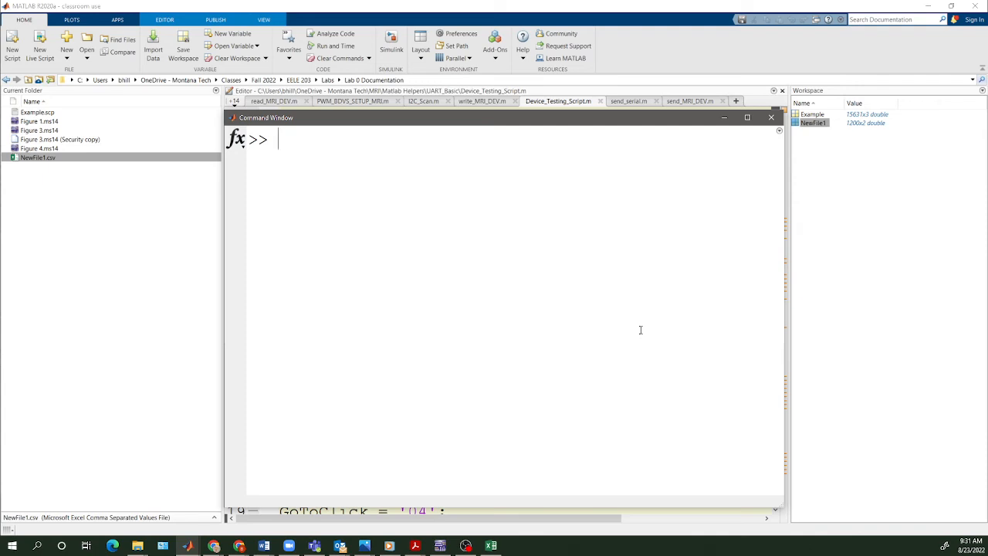
Plot the first imported channel with plot(NewFile1(:,1)) and zoom the figure out to its full range
{"action": "type", "text": "plot(New"}
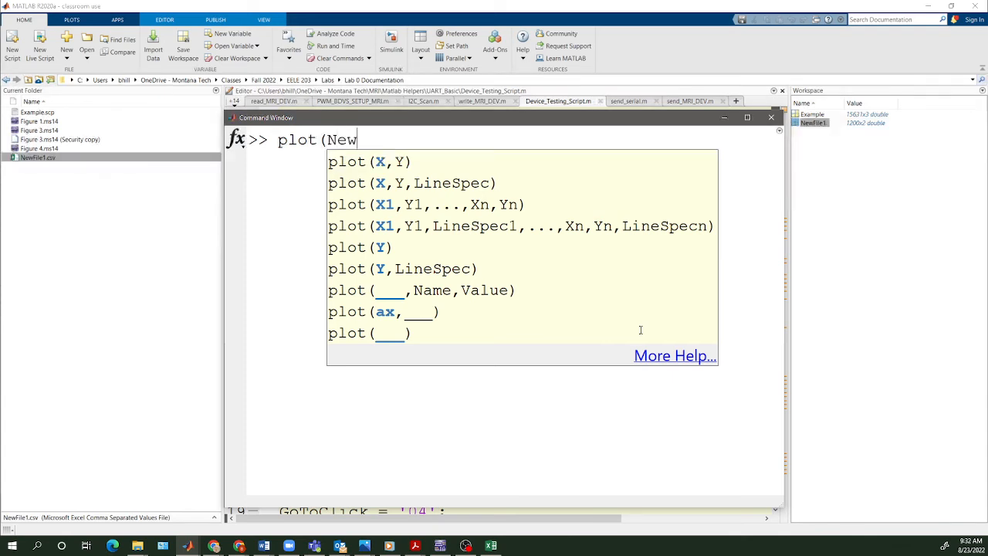
{"action": "type", "text": "File1(:,1))"}
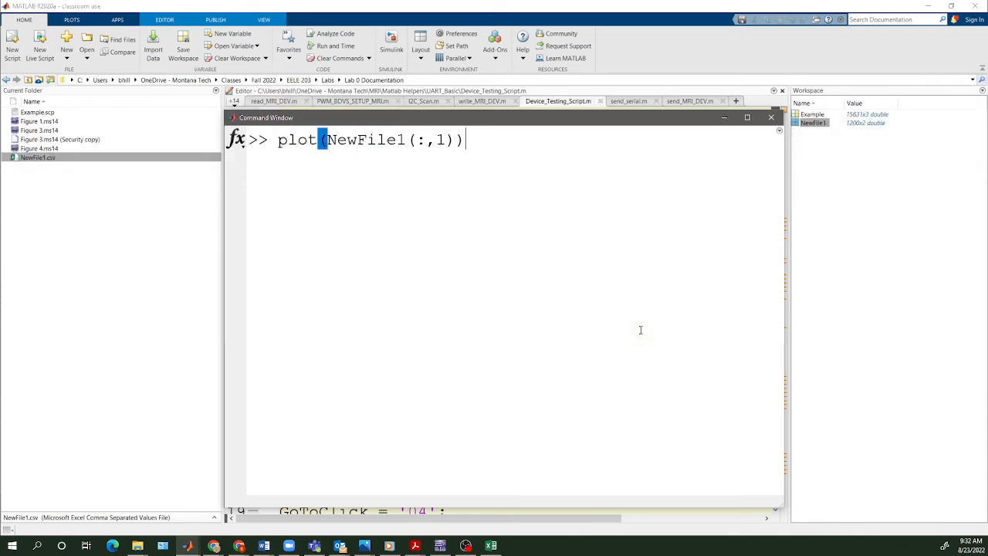
{"action": "key", "text": "Return"}
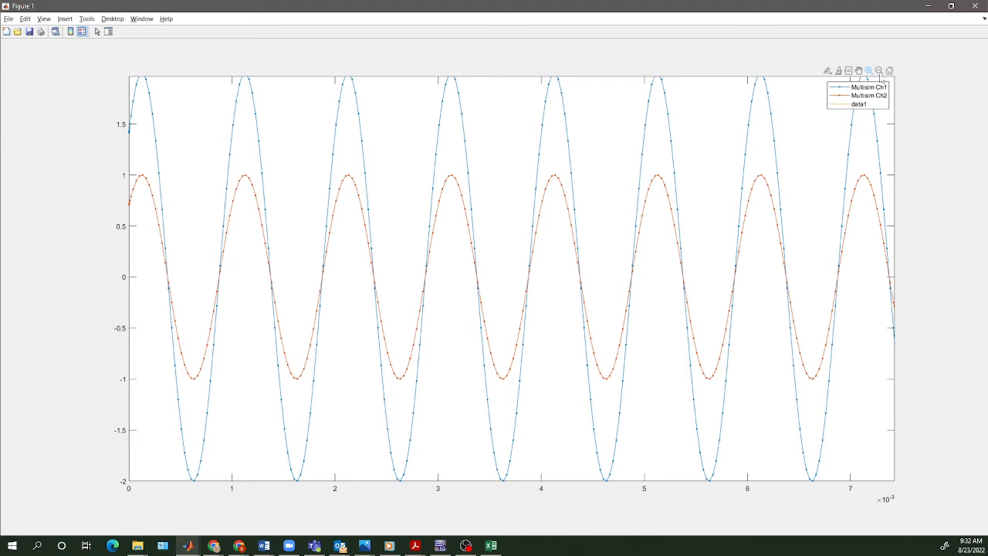
{"action": "left_click", "coordinate": [880, 71]}
{"action": "left_click", "coordinate": [671, 226]}
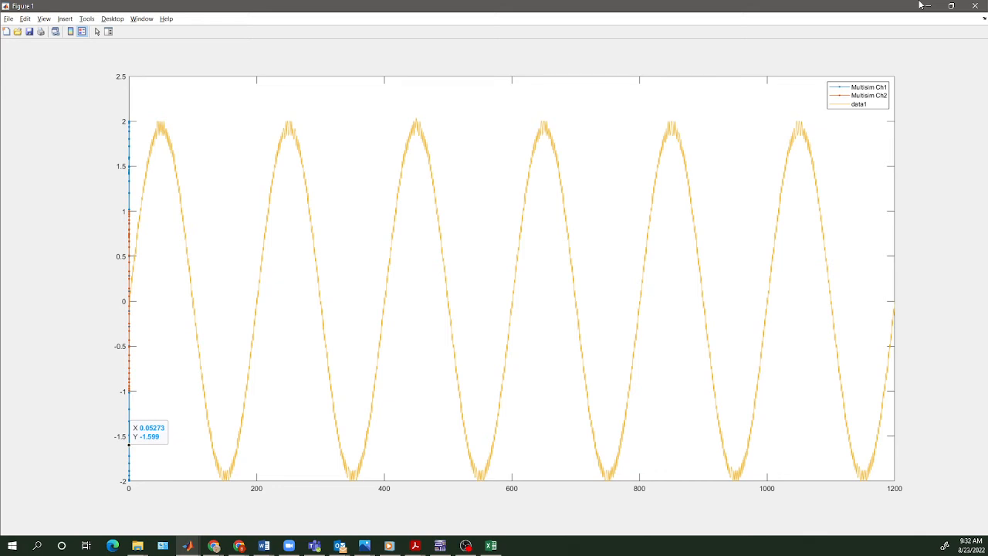
Return to the Command Window and check the matrix dimensions with size(NewFile1)
{"action": "key", "text": "alt+Tab"}
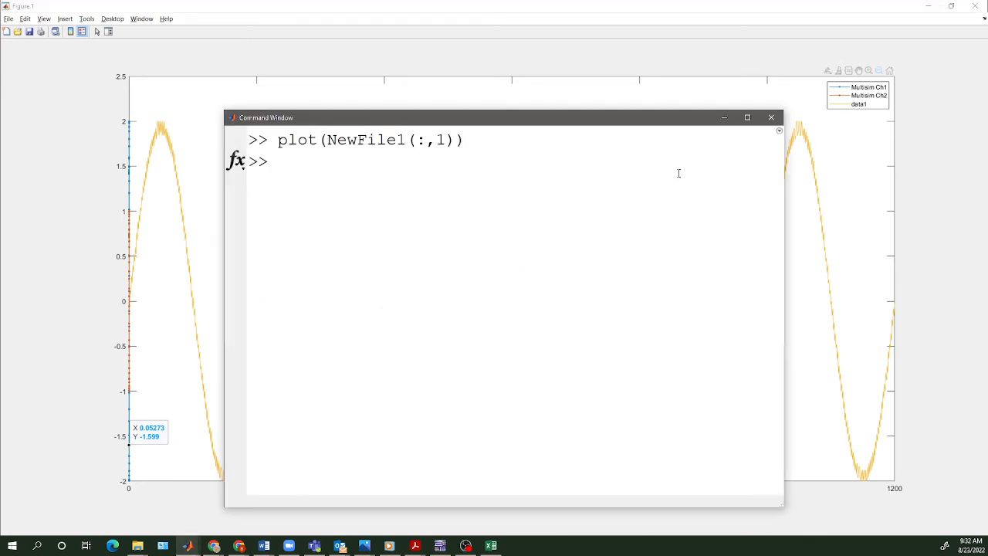
{"action": "type", "text": "size("}
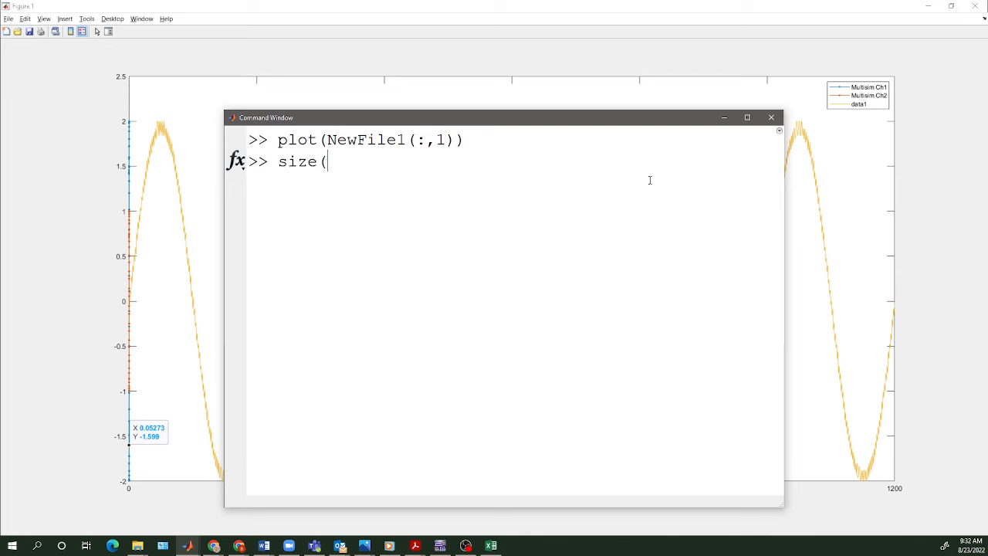
{"action": "type", "text": "NewFile1)"}
{"action": "key", "text": "Return"}
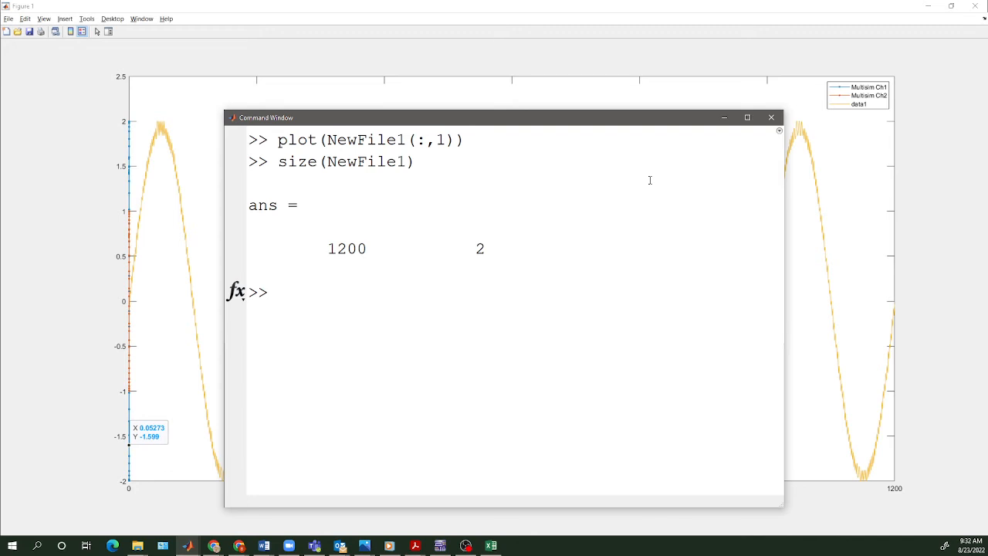
Define the sample interval with dt=5e-6; and check it against the Increment value in cell E2 of NewFile1.csv
{"action": "type", "text": "dt=5e-6;"}
{"action": "key", "text": "Return"}
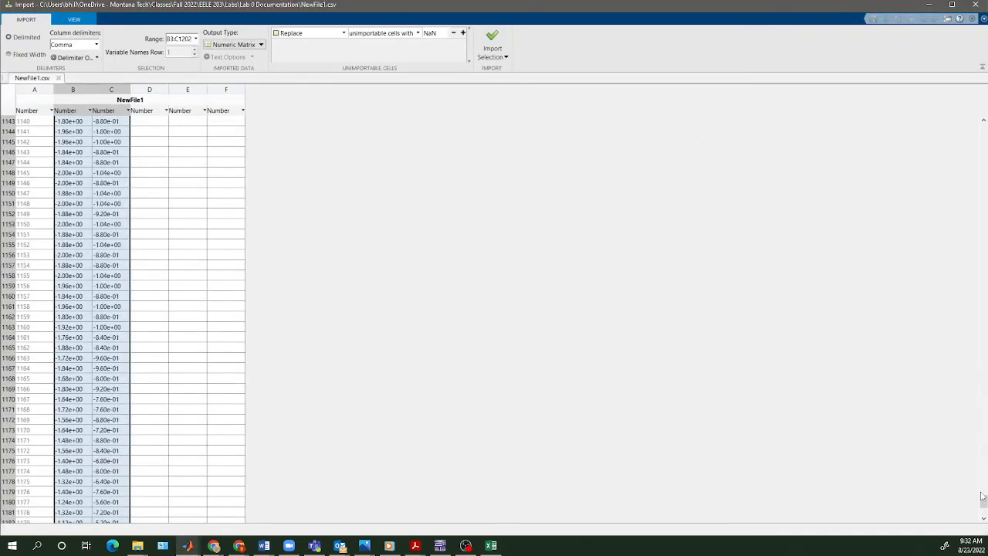
{"action": "left_click_drag", "start_coordinate": [984, 500], "coordinate": [984, 49]}
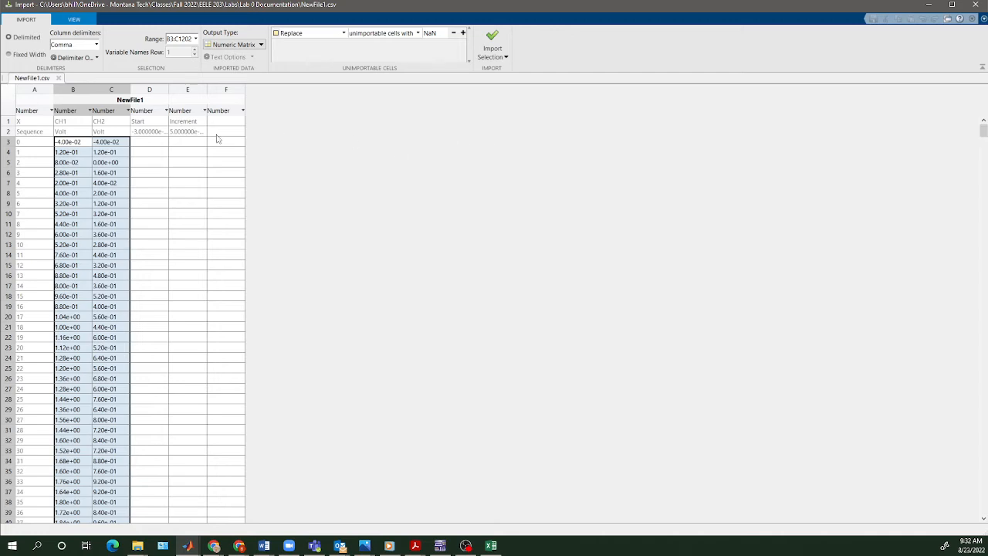
{"action": "left_click", "coordinate": [184, 133]}
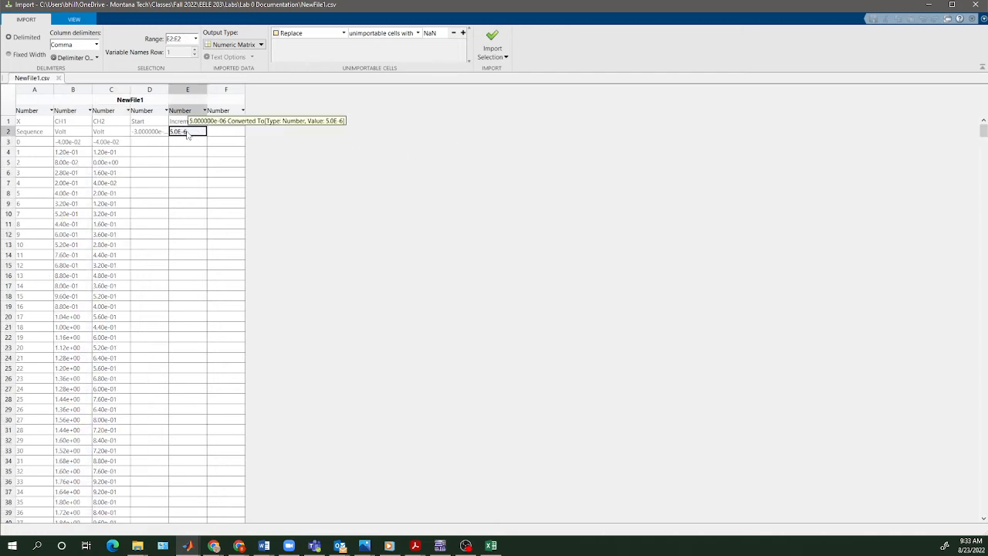
{"action": "key", "text": "alt+Tab"}
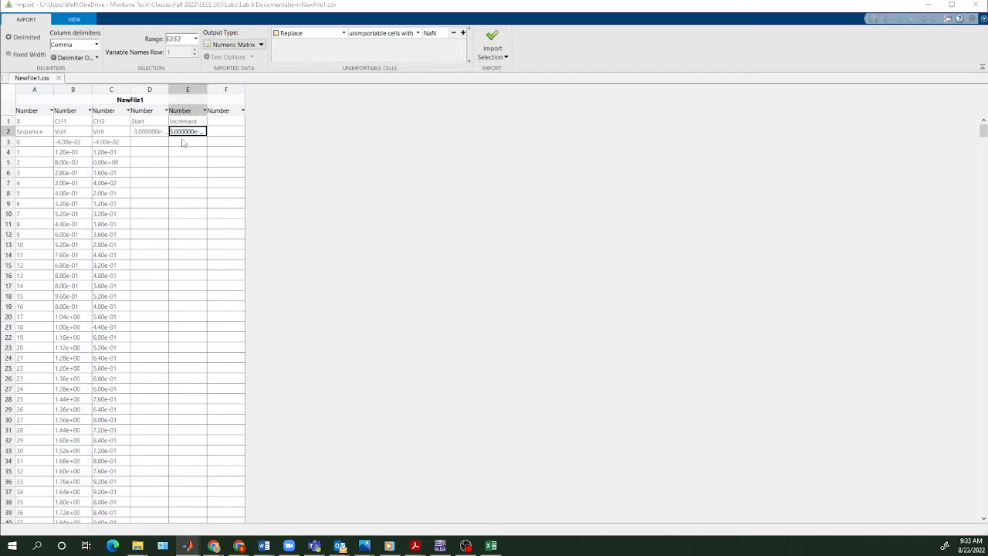
{"action": "left_click", "coordinate": [364, 293]}
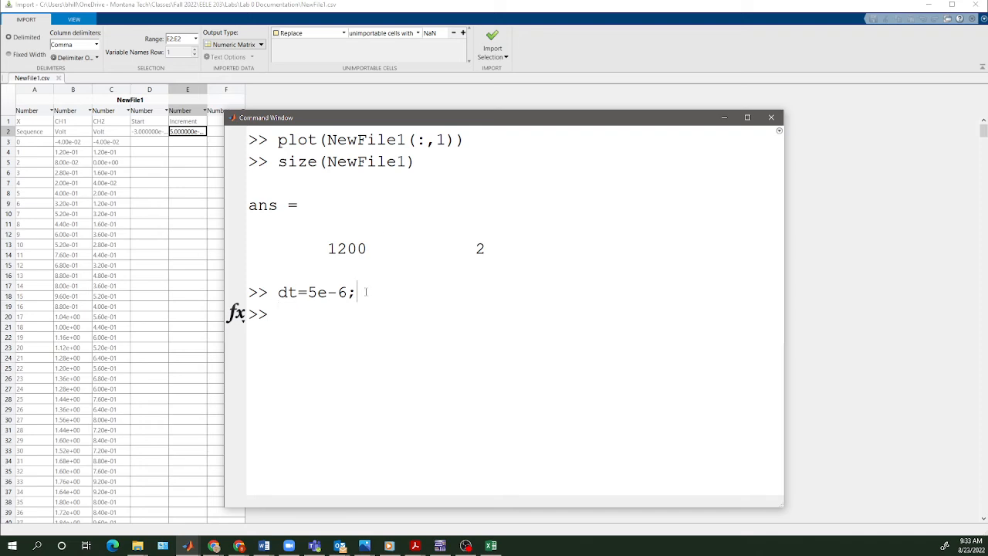
Try to create the time vector with tvec=linspace(0,length(NewFile1)*dt,length(Newfile1));
{"action": "type", "text": "tvec=linsp"}
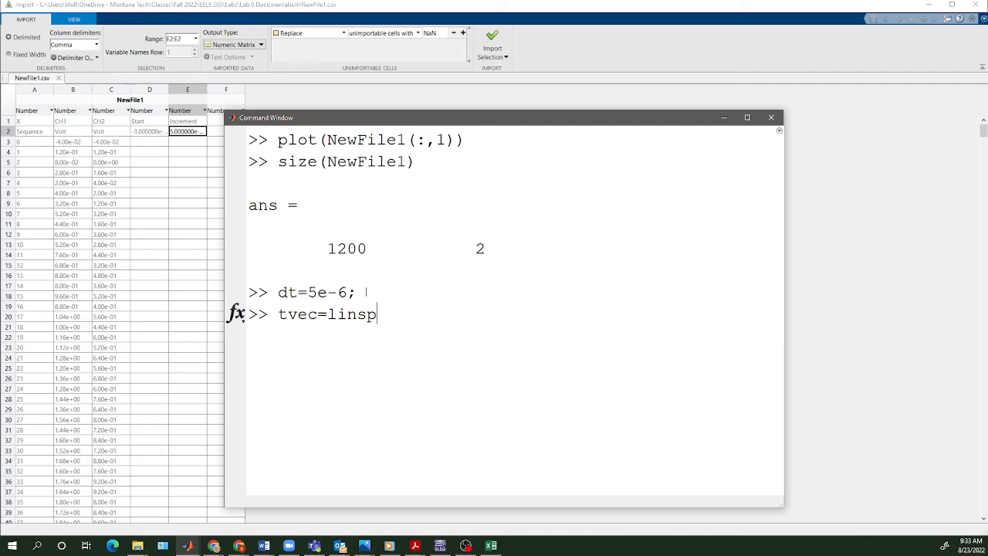
{"action": "type", "text": "ace"}
{"action": "type", "text": "("}
{"action": "type", "text": "0"}
{"action": "type", "text": ","}
{"action": "type", "text": "end"}
{"action": "key", "text": "BackSpace"}
{"action": "key", "text": "BackSpace"}
{"action": "key", "text": "BackSpace"}
{"action": "type", "text": "length("}
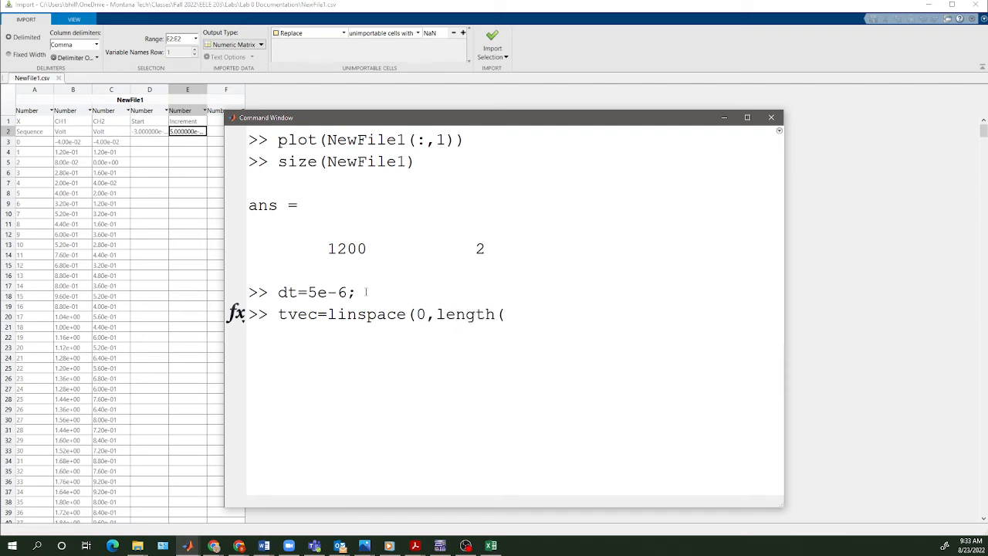
{"action": "type", "text": "New"}
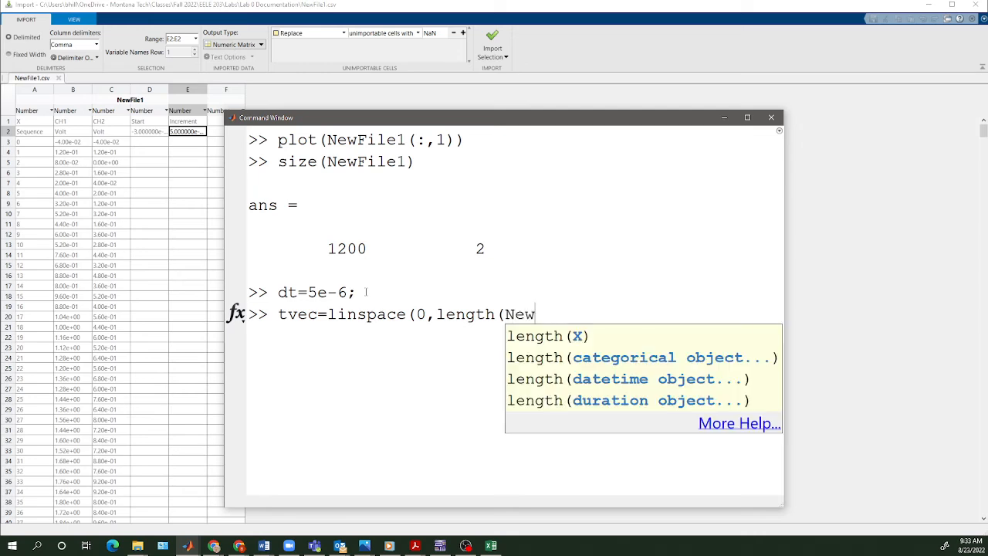
{"action": "type", "text": "File1)*"}
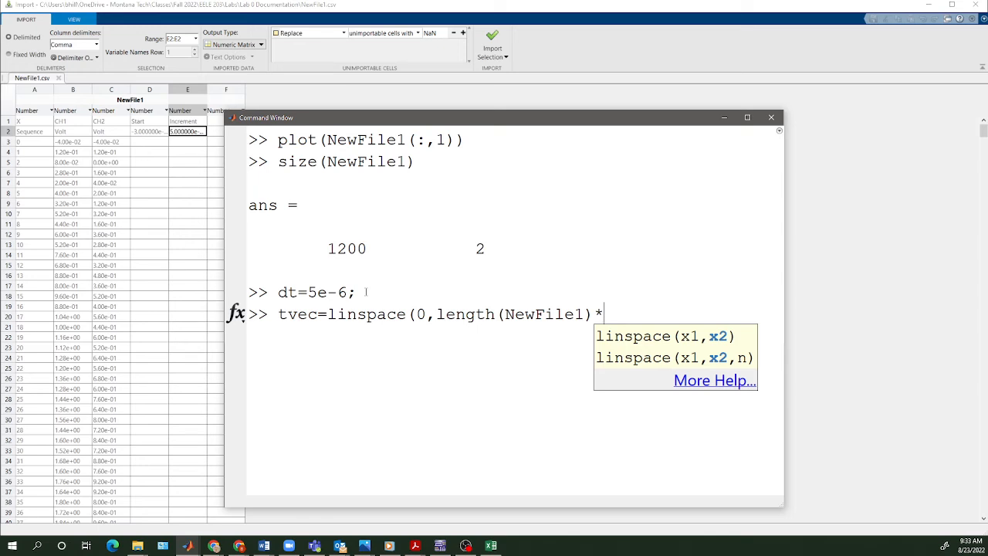
{"action": "type", "text": "dt"}
{"action": "type", "text": ","}
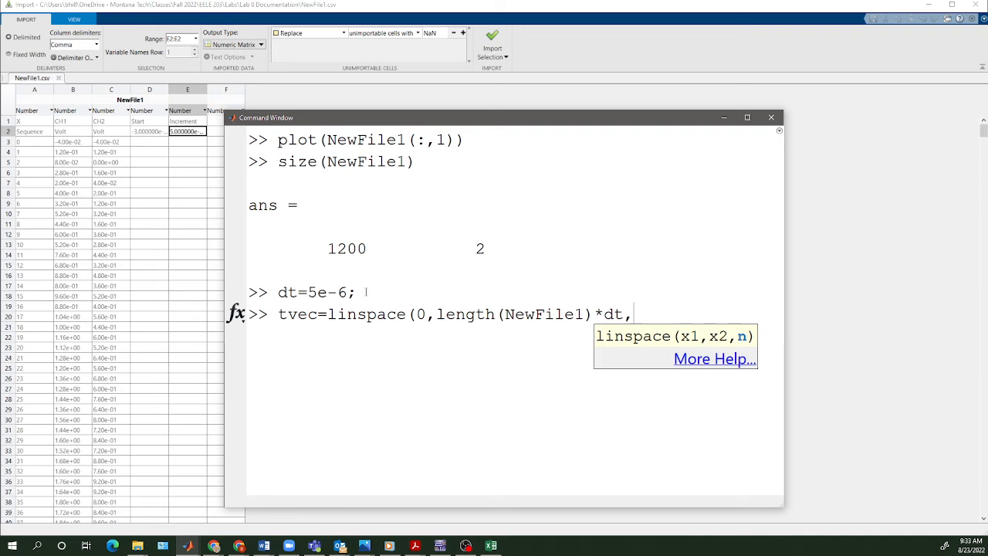
{"action": "type", "text": "length("}
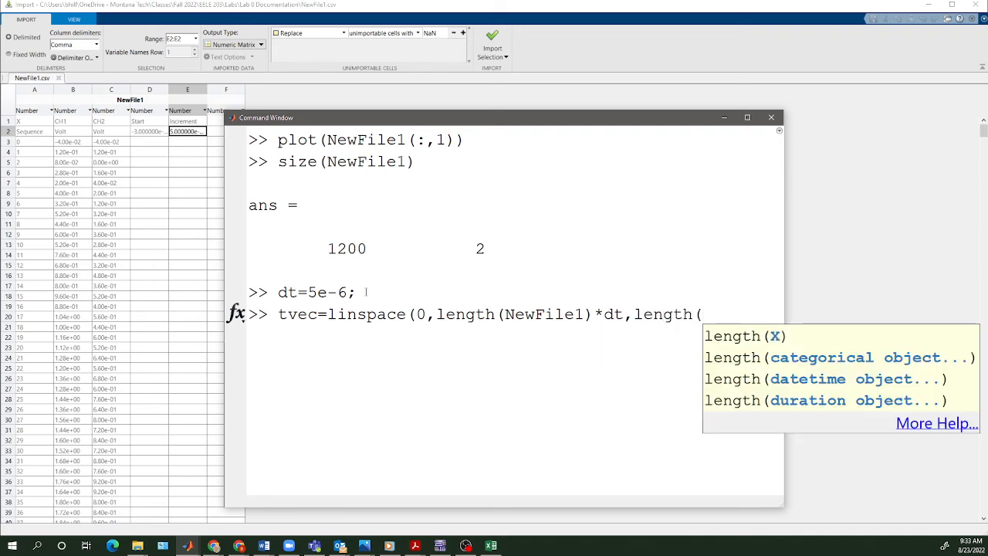
{"action": "type", "text": "Newfile1));"}
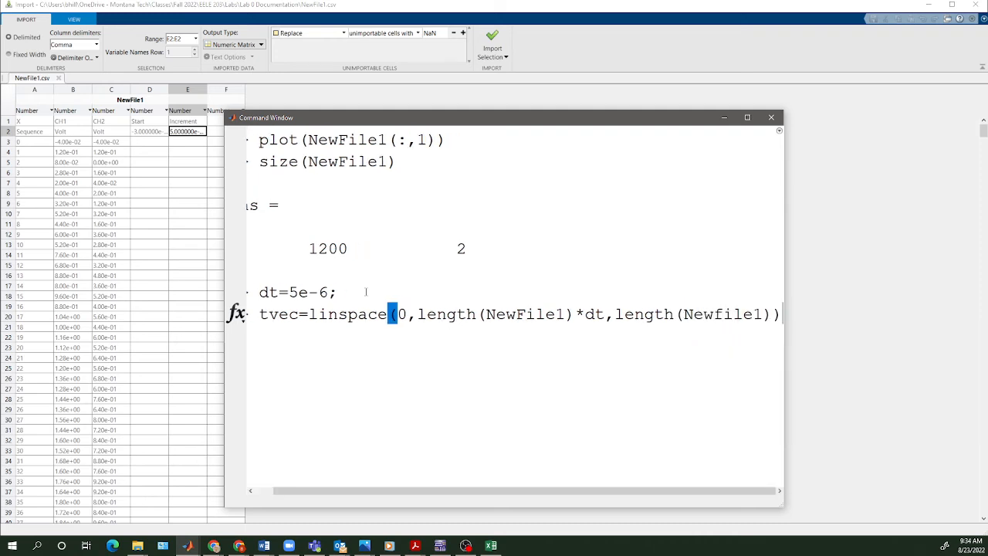
{"action": "key", "text": "Return"}
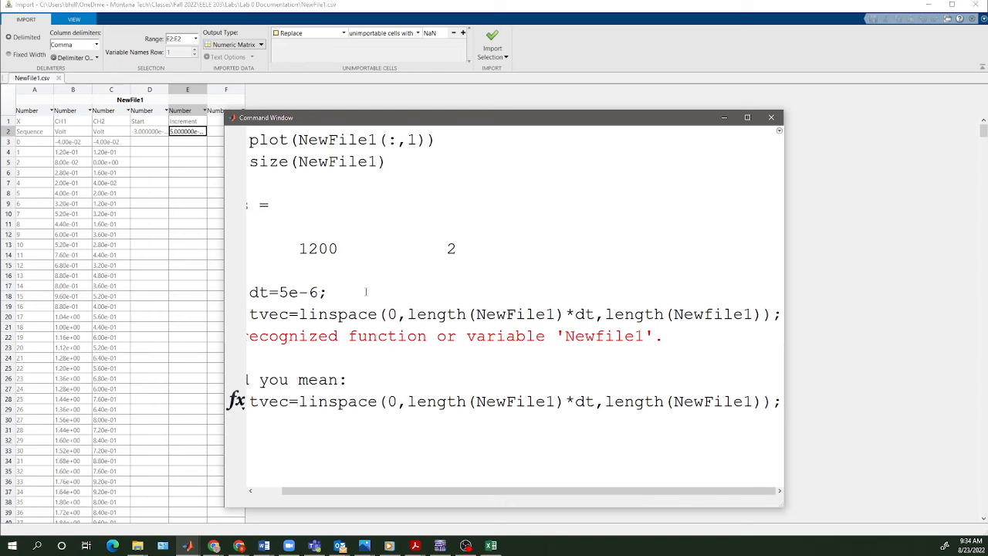
Correct the second variable name to NewFile1 and run tvec=linspace(0,length(NewFile1)*dt,length(NewFile1));
{"action": "key", "text": "Up"}
{"action": "key", "text": "Left"}
{"action": "key", "text": "Left"}
{"action": "key", "text": "Left"}
{"action": "key", "text": "Left"}
{"action": "key", "text": "Left"}
{"action": "key", "text": "Left"}
{"action": "key", "text": "Left"}
{"action": "key", "text": "Left"}
{"action": "key", "text": "Right"}
{"action": "key", "text": "BackSpace"}
{"action": "type", "text": "F"}
{"action": "key", "text": "Return"}
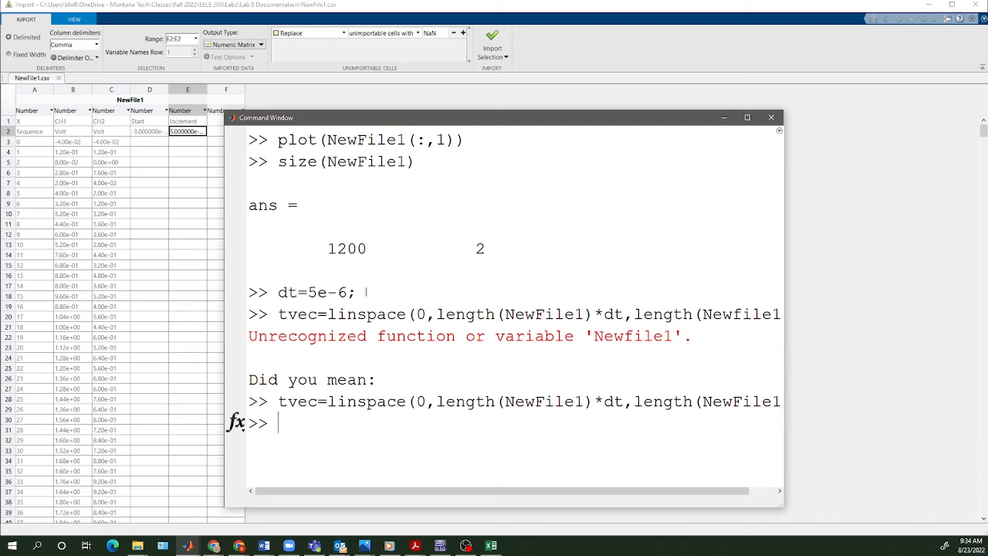
Check the time vector's dimensions with size(tvec) and inspect its first 20 values with tvec(1:20)
{"action": "type", "text": "size(t"}
{"action": "type", "text": "vec)"}
{"action": "key", "text": "Return"}
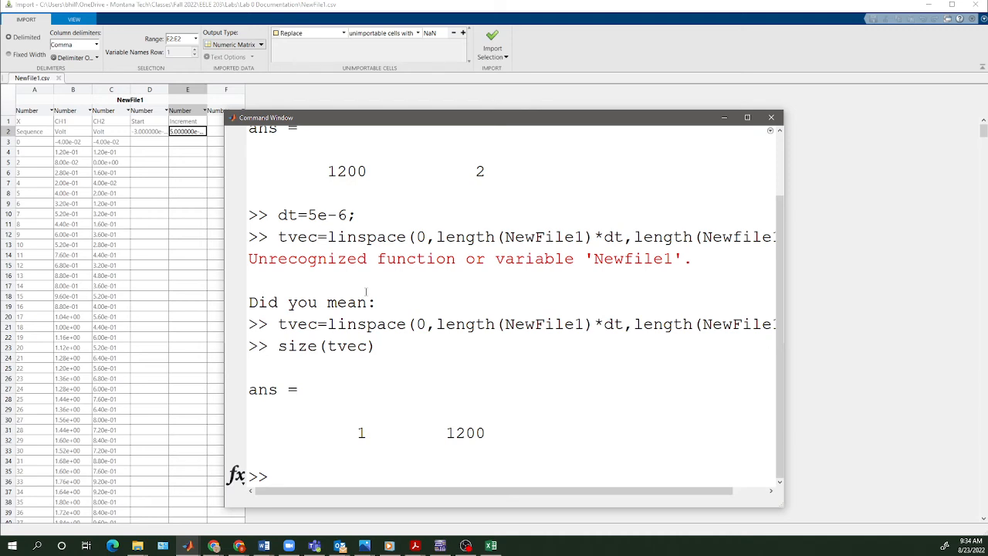
{"action": "type", "text": "tvec(1:10"}
{"action": "key", "text": "BackSpace"}
{"action": "type", "text": "20)"}
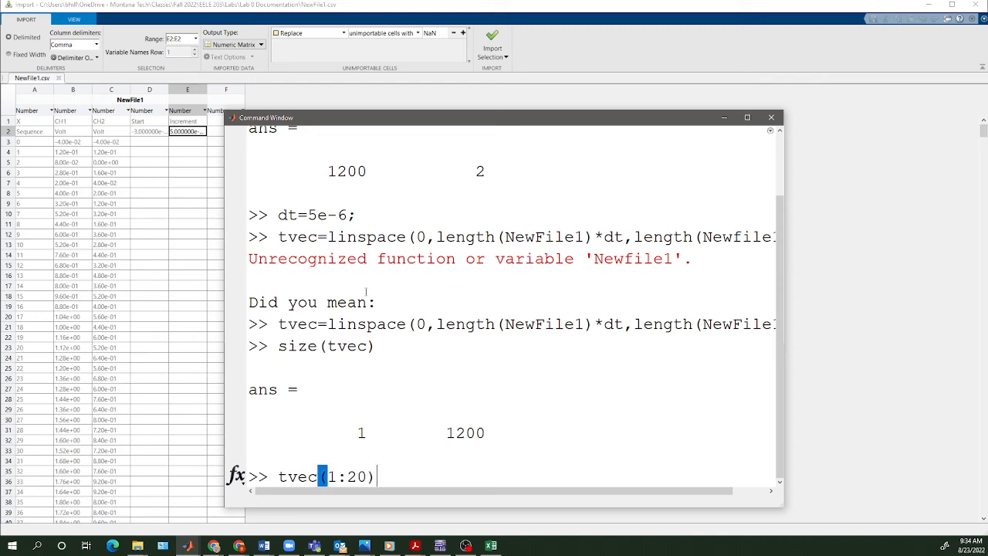
{"action": "key", "text": "Return"}
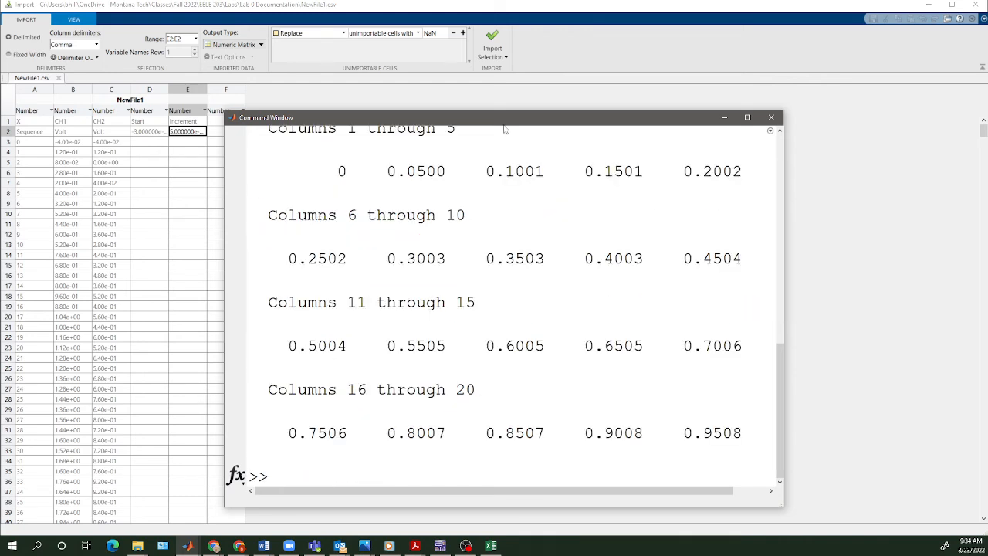
{"action": "scroll", "coordinate": [466, 209], "scroll_direction": "up", "scroll_amount": 1}
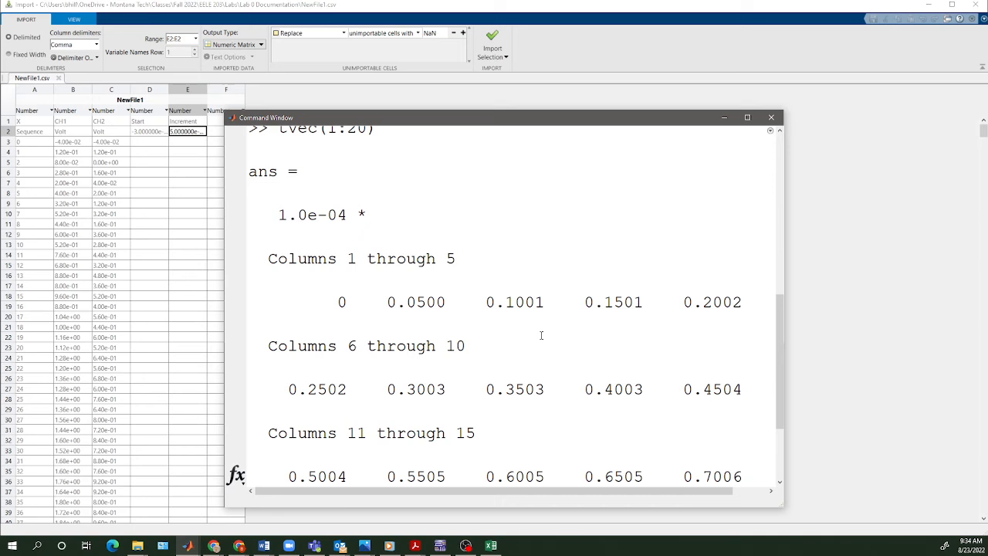
Recall the tvec=linspace command and try dt as its start value
{"action": "key", "text": "Up"}
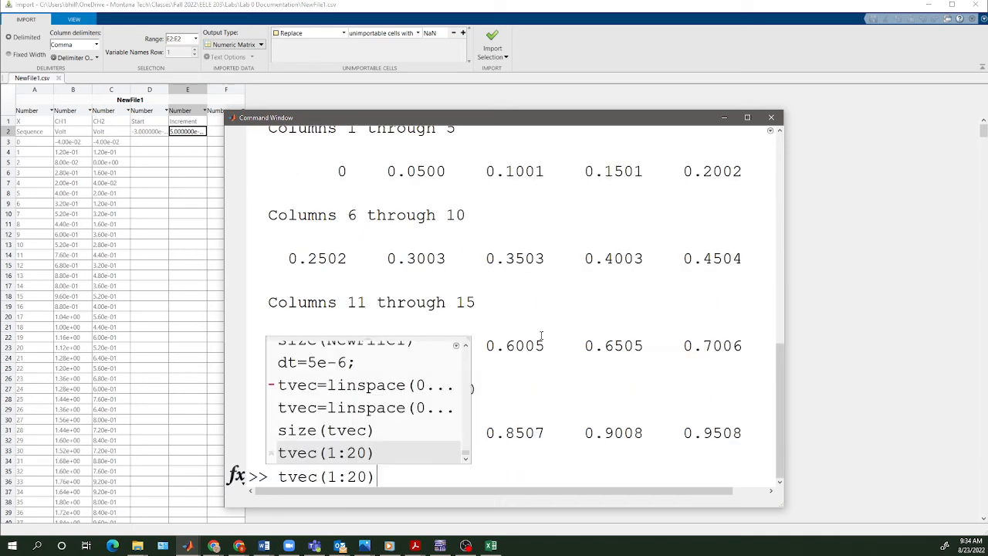
{"action": "key", "text": "Up"}
{"action": "key", "text": "Up"}
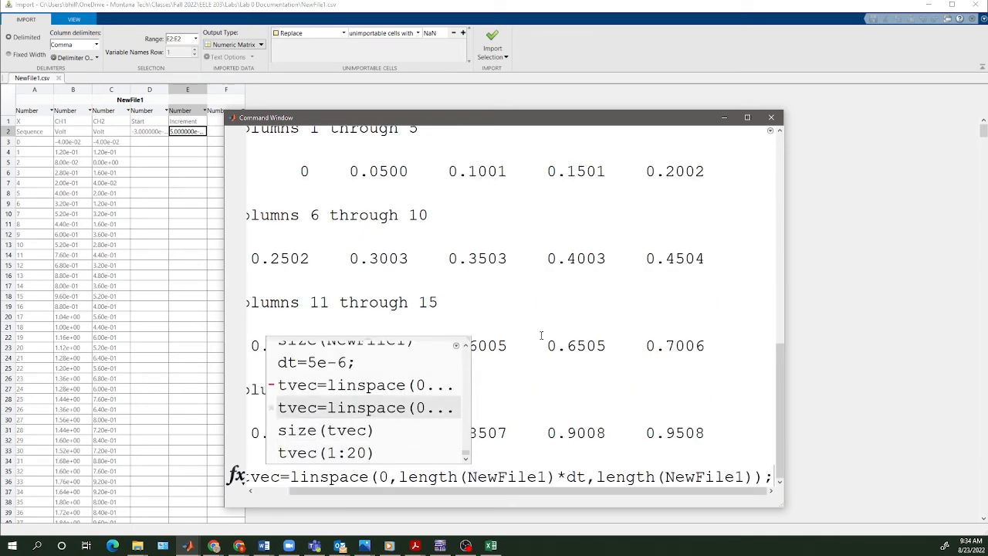
{"action": "key", "text": "Left"}
{"action": "key", "text": "Left"}
{"action": "key", "text": "Left"}
{"action": "key", "text": "Left"}
{"action": "key", "text": "Left"}
{"action": "key", "text": "Left"}
{"action": "key", "text": "Left"}
{"action": "key", "text": "Left"}
{"action": "key", "text": "Left"}
{"action": "key", "text": "Left"}
{"action": "key", "text": "Left"}
{"action": "key", "text": "Left"}
{"action": "key", "text": "Left"}
{"action": "key", "text": "Left"}
{"action": "key", "text": "Left"}
{"action": "key", "text": "Left"}
{"action": "key", "text": "Left"}
{"action": "key", "text": "Left"}
{"action": "key", "text": "Left"}
{"action": "key", "text": "Left"}
{"action": "key", "text": "Left"}
{"action": "key", "text": "Left"}
{"action": "key", "text": "Left"}
{"action": "key", "text": "Left"}
{"action": "key", "text": "Left"}
{"action": "key", "text": "Left"}
{"action": "key", "text": "Left"}
{"action": "key", "text": "Left"}
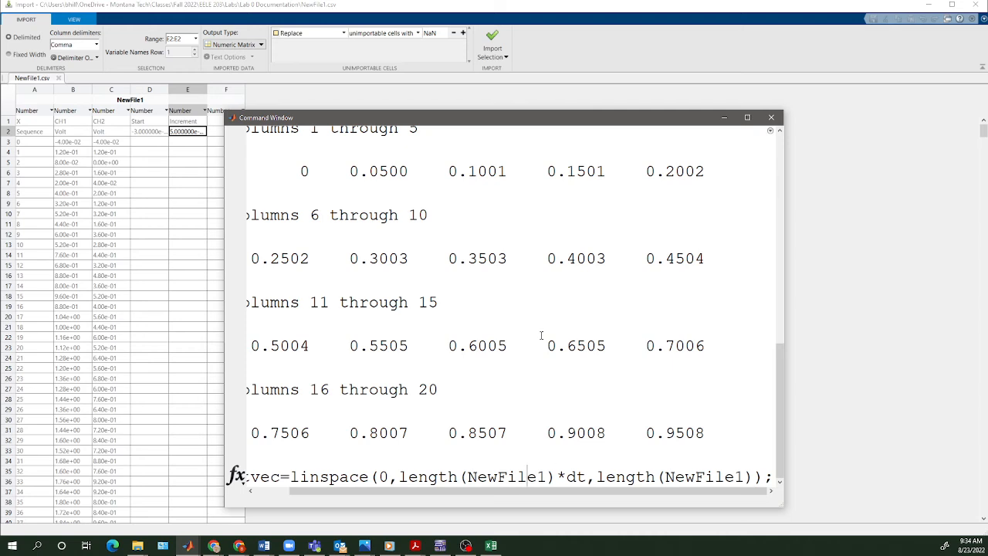
{"action": "key", "text": "Left"}
{"action": "key", "text": "Left"}
{"action": "key", "text": "Left"}
{"action": "key", "text": "Left"}
{"action": "key", "text": "Left"}
{"action": "key", "text": "Left"}
{"action": "key", "text": "Left"}
{"action": "key", "text": "Left"}
{"action": "key", "text": "Left"}
{"action": "key", "text": "Left"}
{"action": "key", "text": "Left"}
{"action": "key", "text": "BackSpace"}
{"action": "type", "text": "dt"}
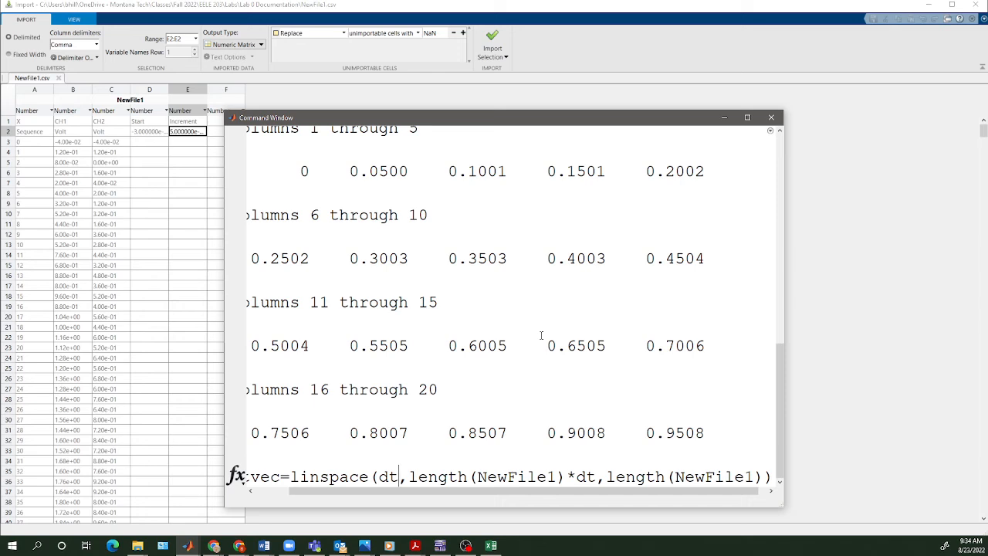
{"action": "key", "text": "BackSpace"}
{"action": "key", "text": "BackSpace"}
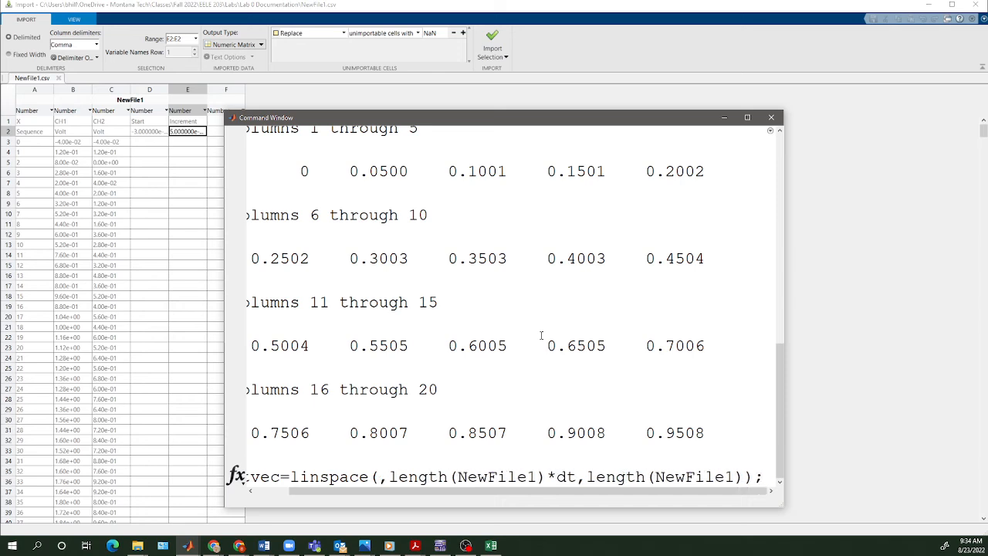
Set the start value back to 0, change the end value to (length(NewFile1)-1)*dt, and rerun the tvec=linspace command
{"action": "type", "text": "0,("}
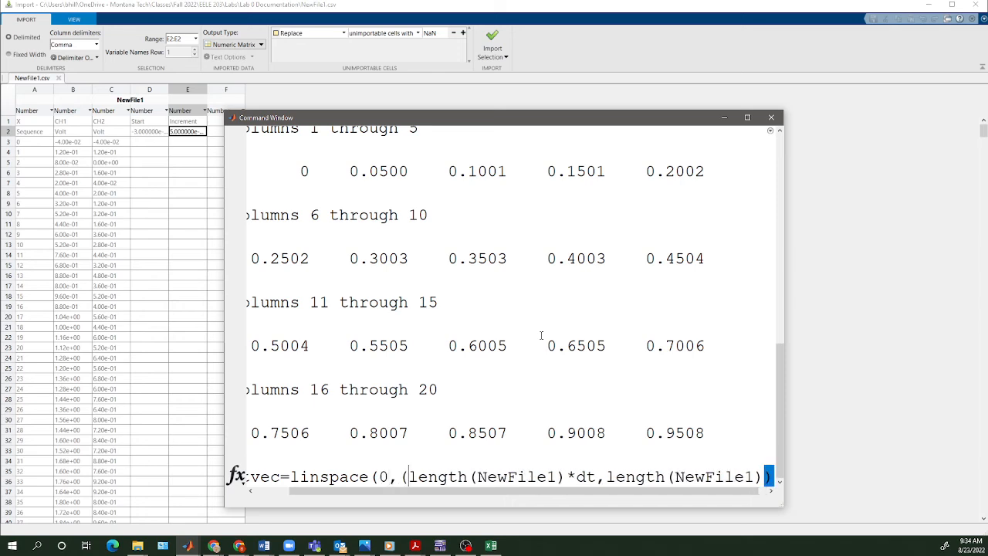
{"action": "key", "text": "Right"}
{"action": "key", "text": "Right"}
{"action": "key", "text": "Right"}
{"action": "key", "text": "Right"}
{"action": "key", "text": "Right"}
{"action": "key", "text": "Right"}
{"action": "key", "text": "Right"}
{"action": "key", "text": "Right"}
{"action": "key", "text": "Right"}
{"action": "key", "text": "Right"}
{"action": "key", "text": "Right"}
{"action": "key", "text": "Right"}
{"action": "key", "text": "Right"}
{"action": "key", "text": "Right"}
{"action": "key", "text": "Right"}
{"action": "key", "text": "Right"}
{"action": "type", "text": ")"}
{"action": "key", "text": "Left"}
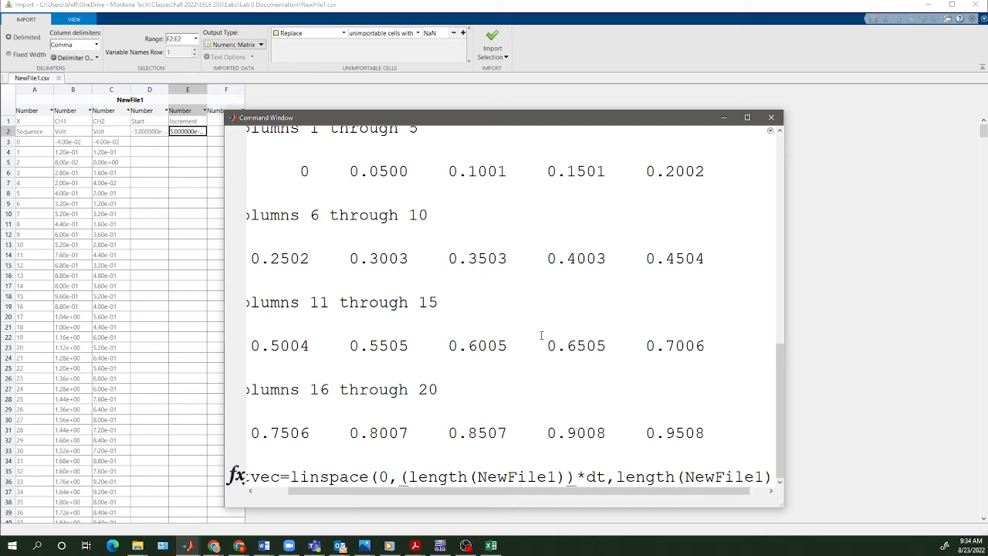
{"action": "type", "text": "-1"}
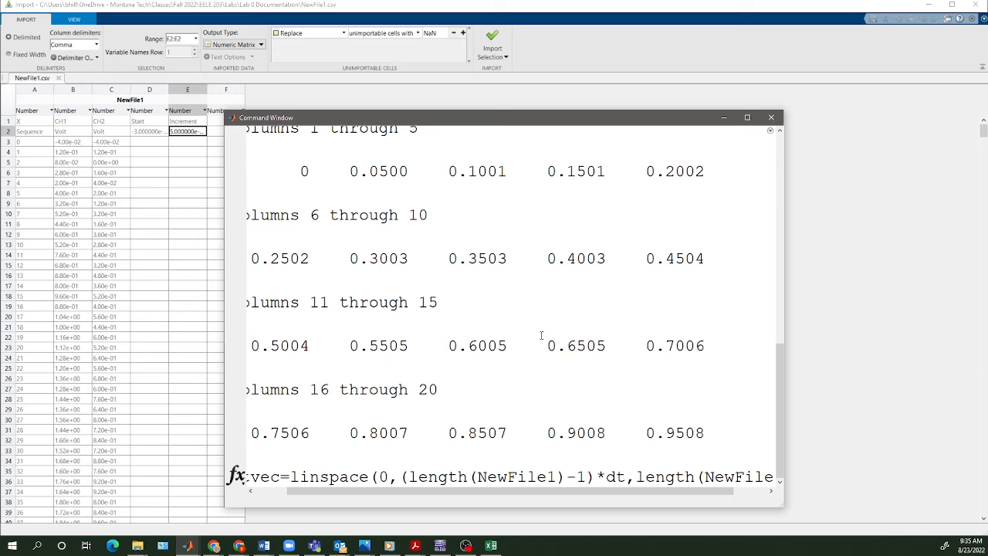
{"action": "key", "text": "Return"}
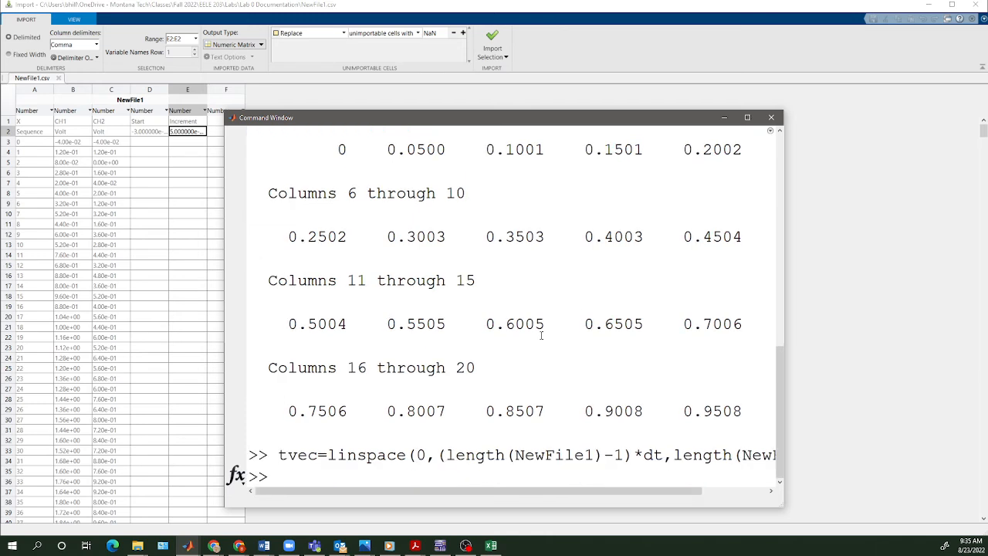
Inspect the first 20 values of the recomputed time vector with tvec(1:20)
{"action": "key", "text": "Up"}
{"action": "key", "text": "Up"}
{"action": "key", "text": "Return"}
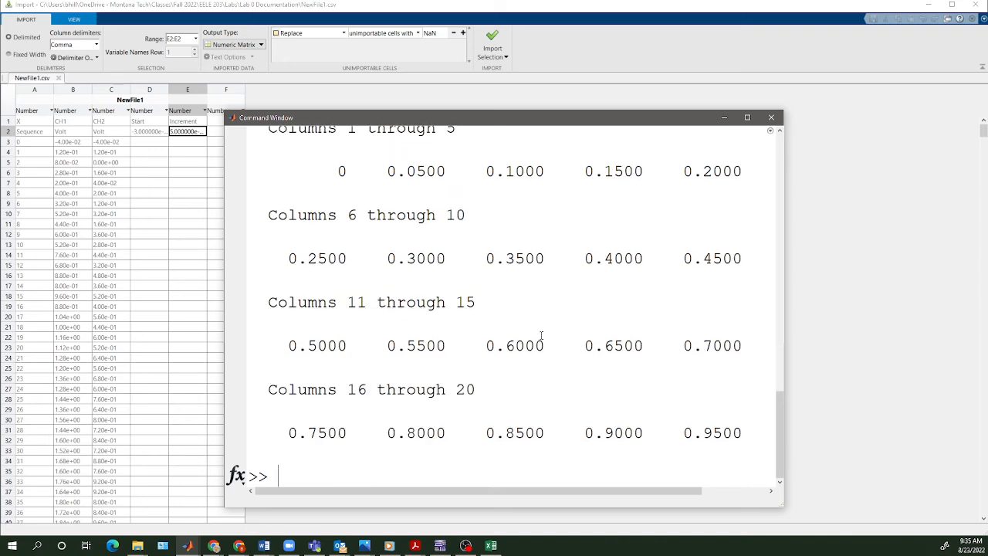
{"action": "scroll", "coordinate": [539, 218], "scroll_direction": "up", "scroll_amount": 2}
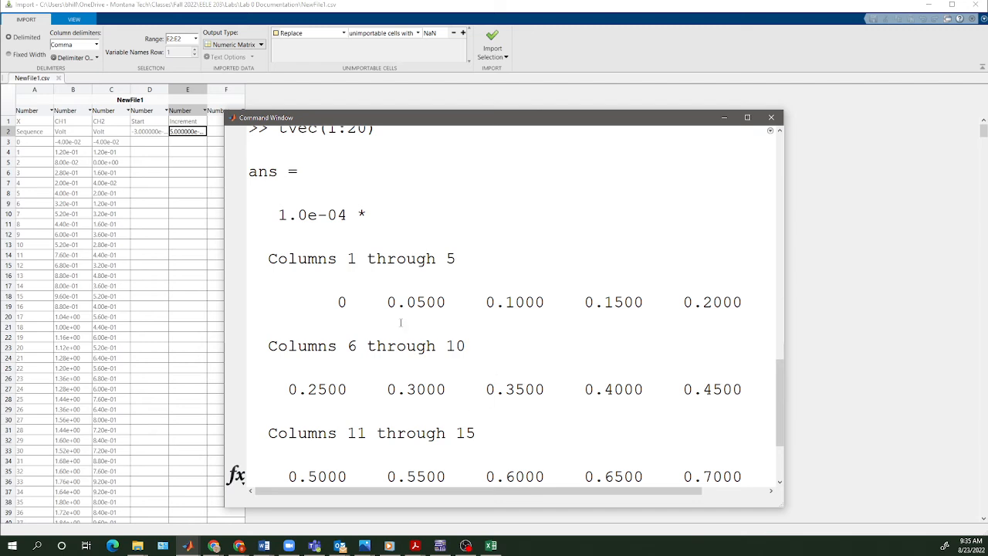
{"action": "scroll", "coordinate": [545, 300], "scroll_direction": "down", "scroll_amount": 2}
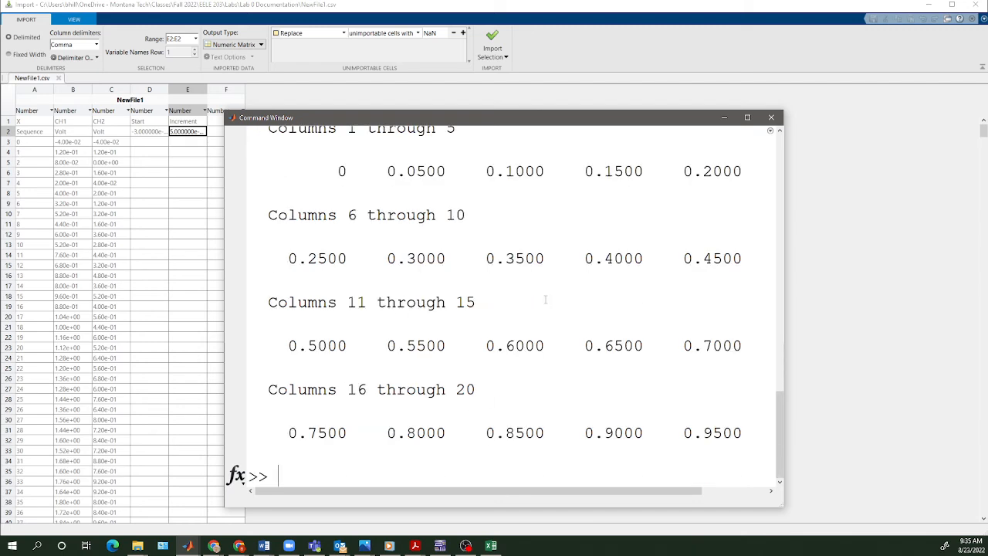
Turn plot holding off with hold off and rerun plot(Example(:,1),Example(:,2),'.-')
{"action": "type", "text": "hold off"}
{"action": "key", "text": "Return"}
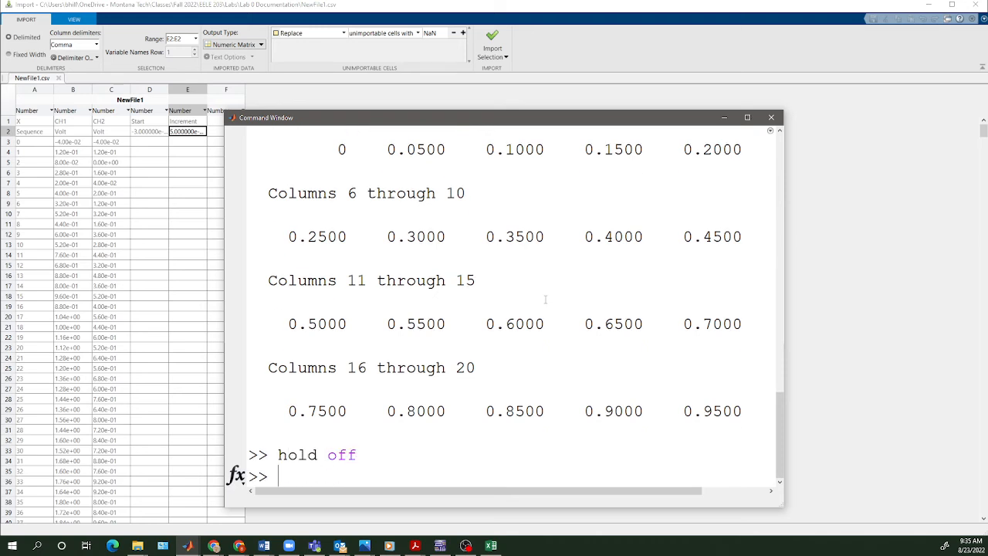
{"action": "type", "text": "plot"}
{"action": "key", "text": "Up"}
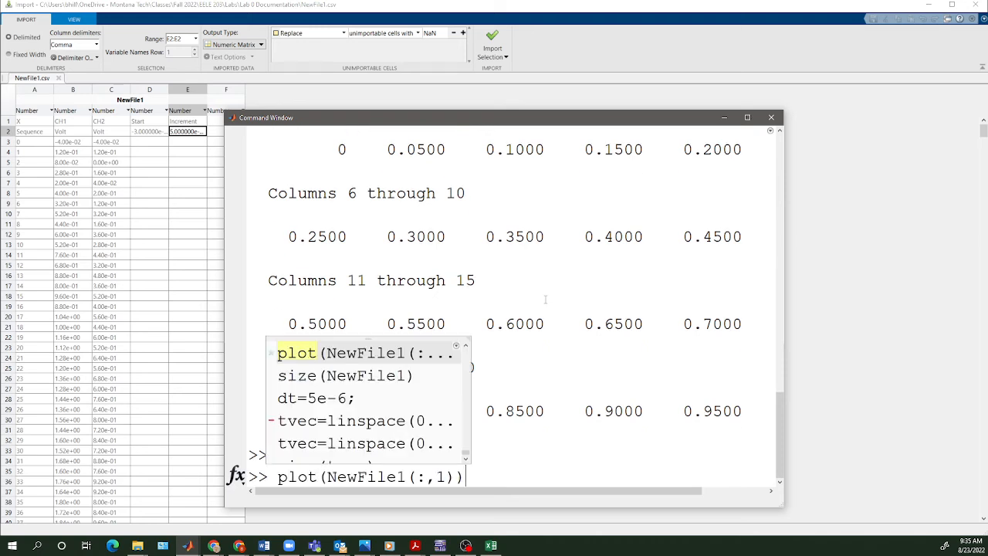
{"action": "key", "text": "Up"}
{"action": "key", "text": "Up"}
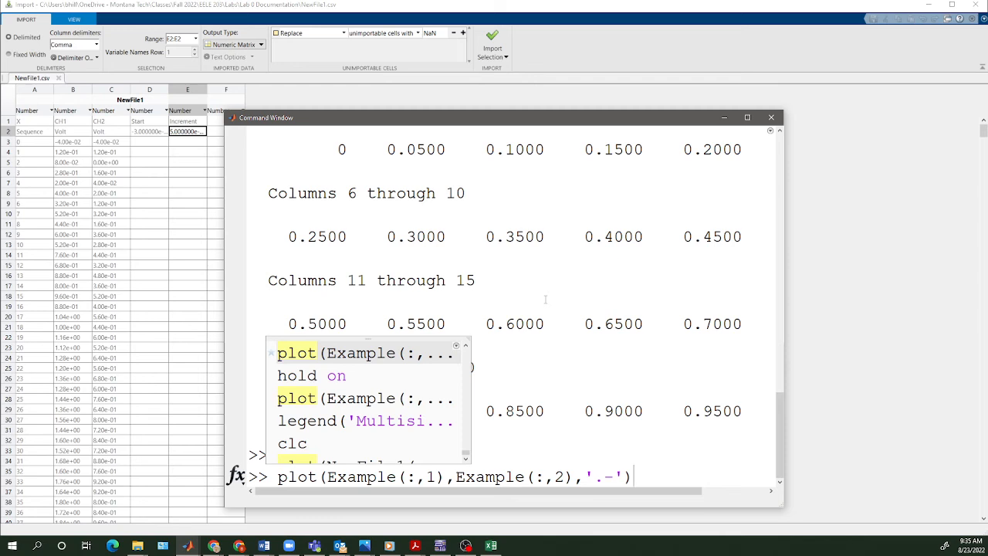
{"action": "key", "text": "Return"}
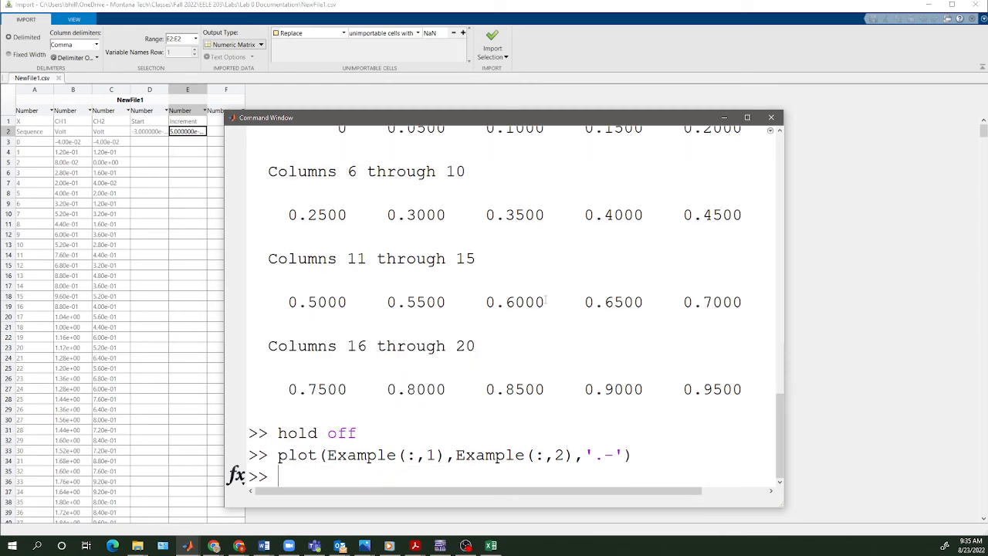
Turn holding on with hold on and add the second Multisim channel with plot(Example(:,1),Example(:,3),'.-')
{"action": "type", "text": "hold on"}
{"action": "key", "text": "Return"}
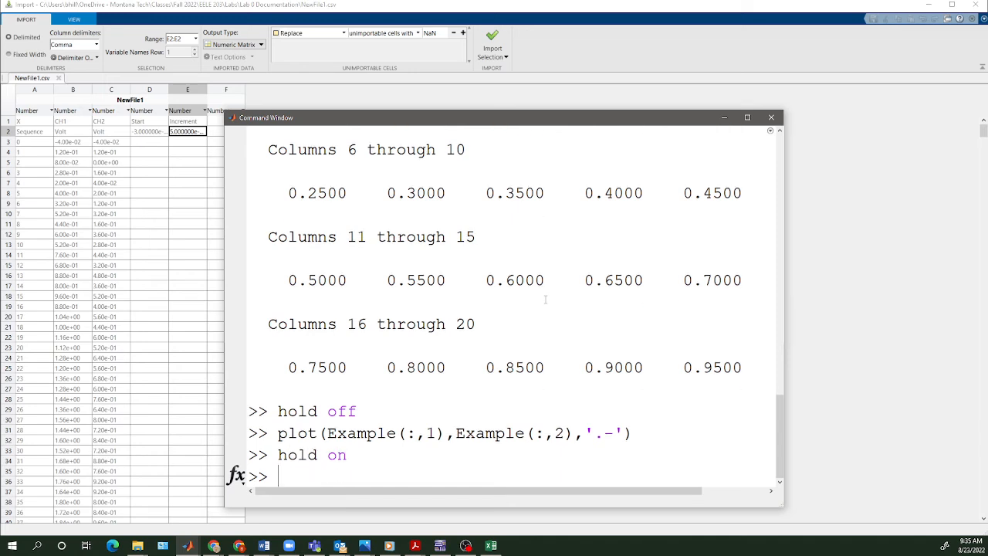
{"action": "type", "text": "plot("}
{"action": "key", "text": "Up"}
{"action": "key", "text": "Up"}
{"action": "key", "text": "Up"}
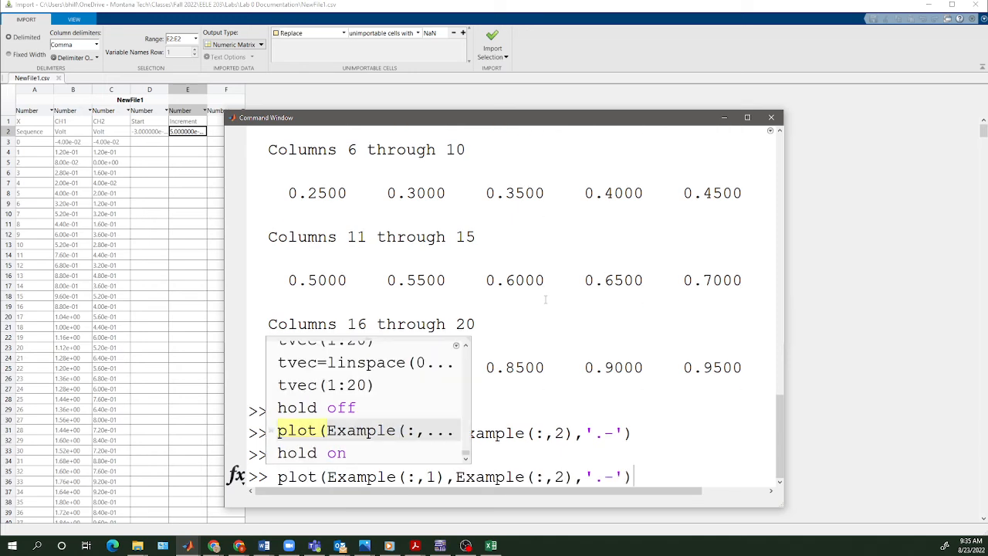
{"action": "key", "text": "Return"}
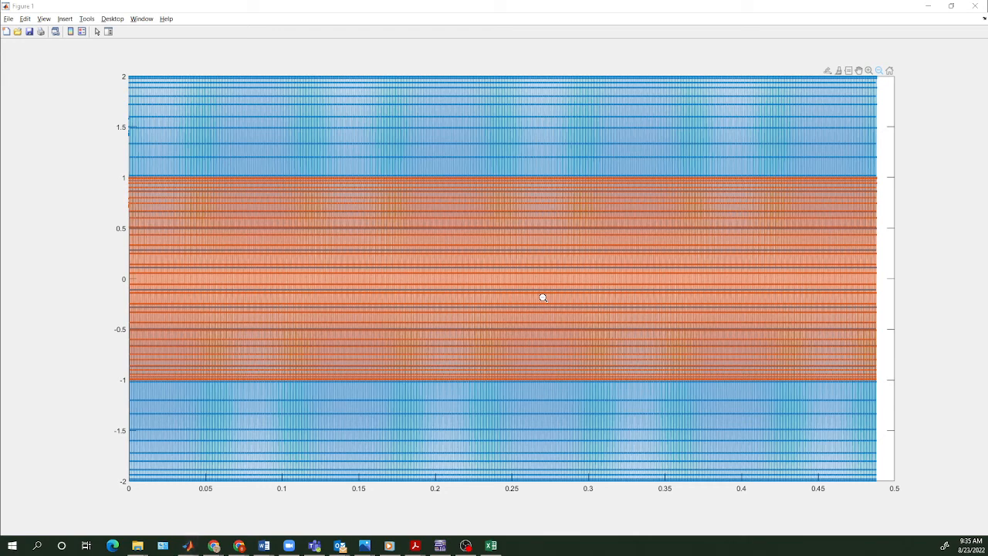
Add the first real scope channel to the held figure with plot(tvec,NewFile1(:,1),'.-')
{"action": "key", "text": "alt+Tab"}
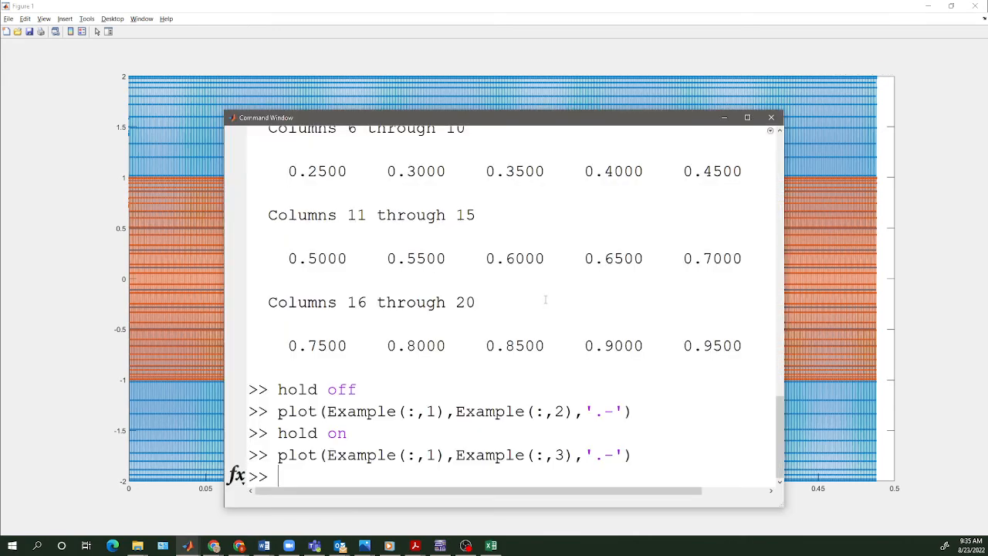
{"action": "type", "text": "plot(tvec,NewFile"}
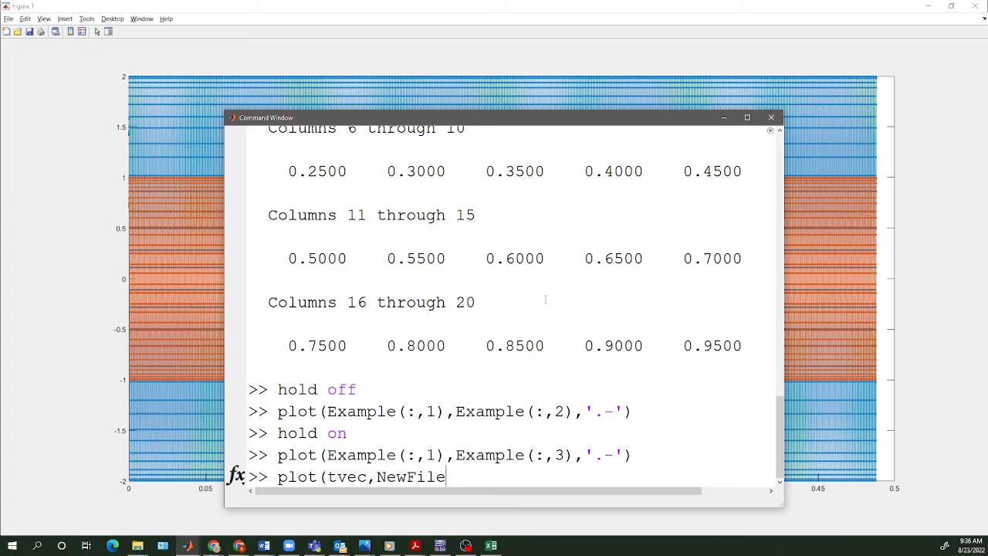
{"action": "type", "text": "1(:,1),'.-')"}
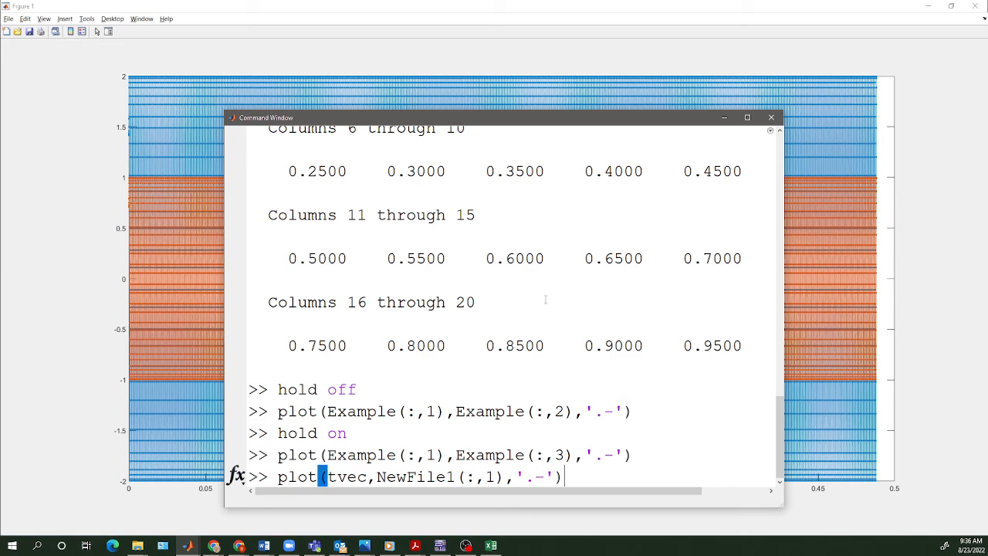
{"action": "key", "text": "Return"}
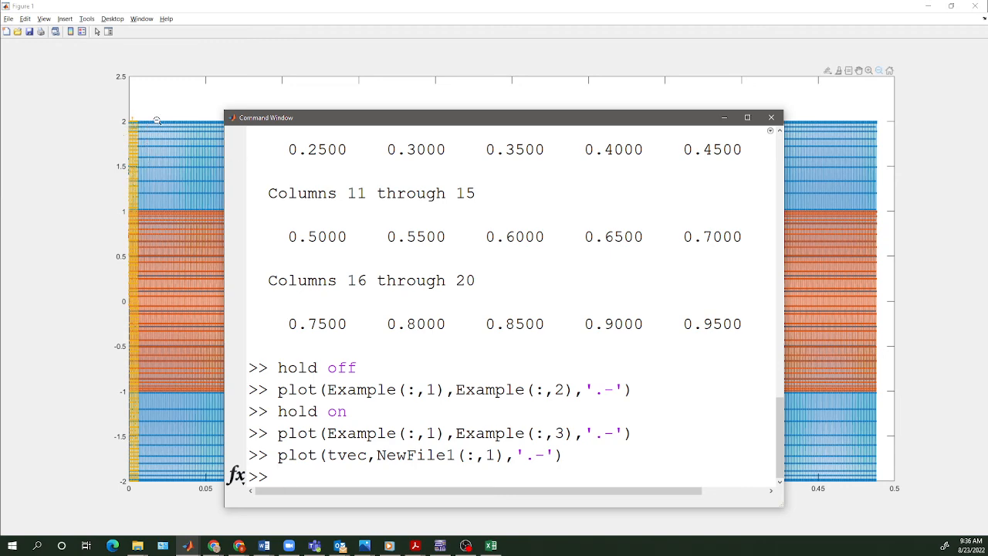
Zoom Figure 1 in on about the first 5.6 ms, where the scope and Multisim traces overlap
{"action": "left_click", "coordinate": [872, 77]}
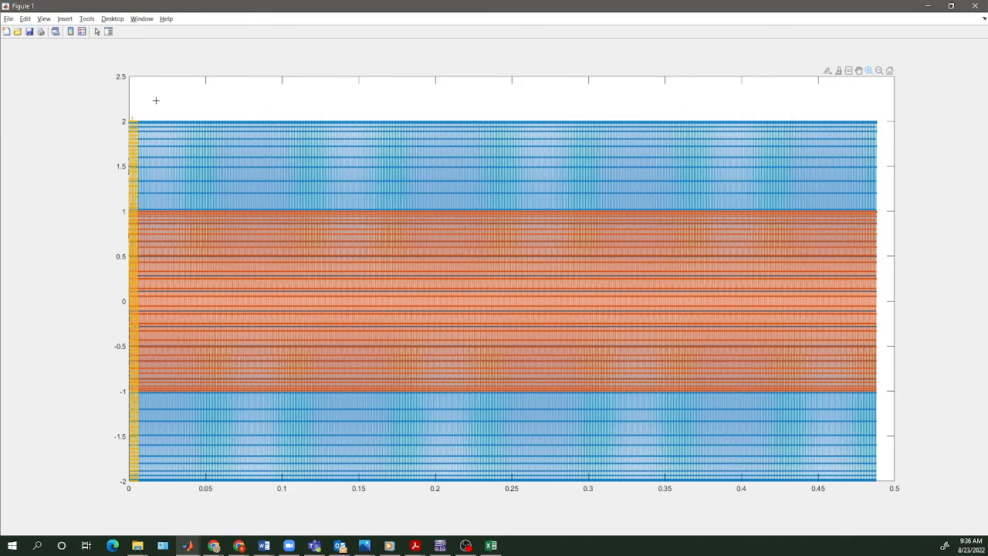
{"action": "left_click_drag", "start_coordinate": [156, 101], "coordinate": [129, 121]}
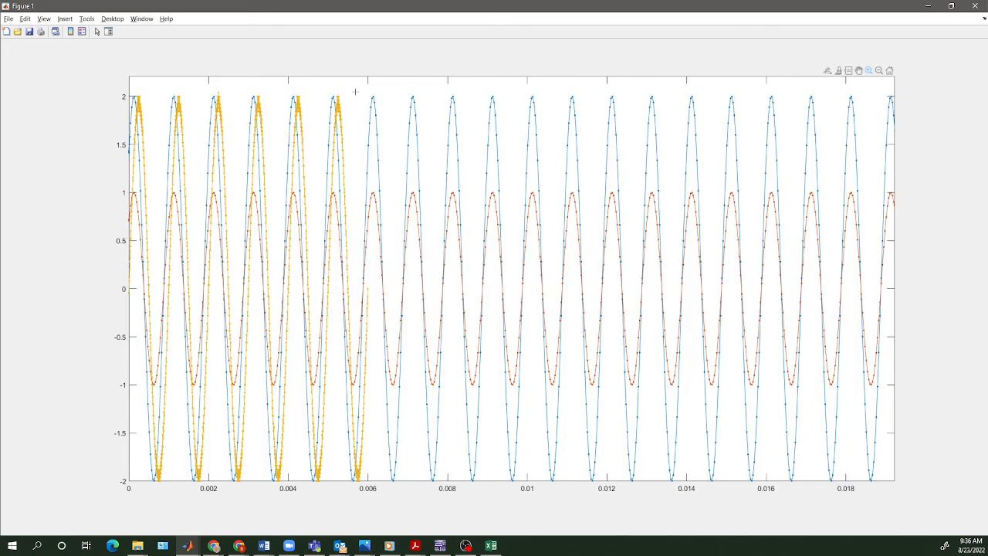
{"action": "left_click_drag", "start_coordinate": [353, 84], "coordinate": [75, 541]}
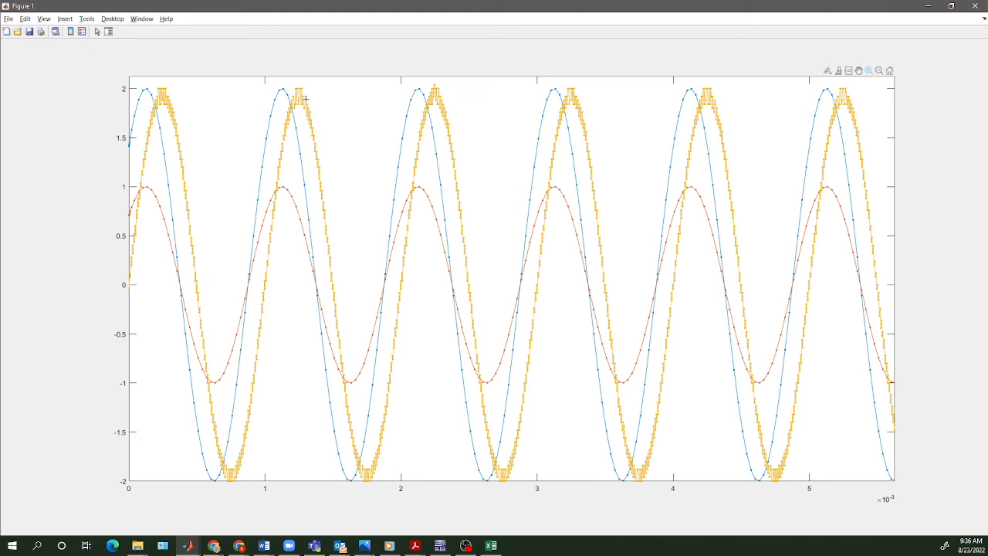
Add the second real scope channel with plot(tvec,NewFile1(:,2),'.-') and bring Figure 1 to the front
{"action": "key", "text": "alt+Tab"}
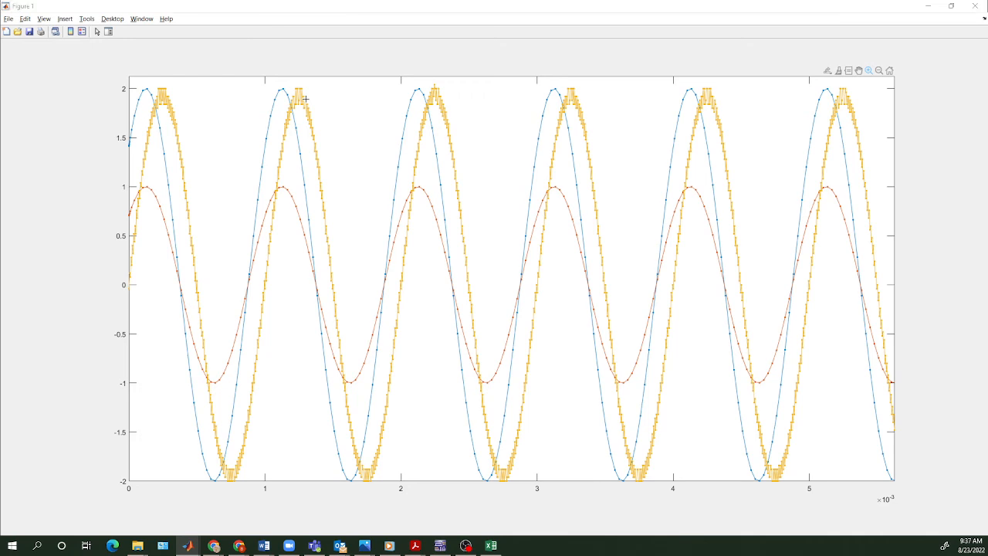
{"action": "key", "text": "Up"}
{"action": "key", "text": "Left"}
{"action": "key", "text": "Left"}
{"action": "key", "text": "Left"}
{"action": "key", "text": "Left"}
{"action": "key", "text": "Left"}
{"action": "key", "text": "Left"}
{"action": "key", "text": "Left"}
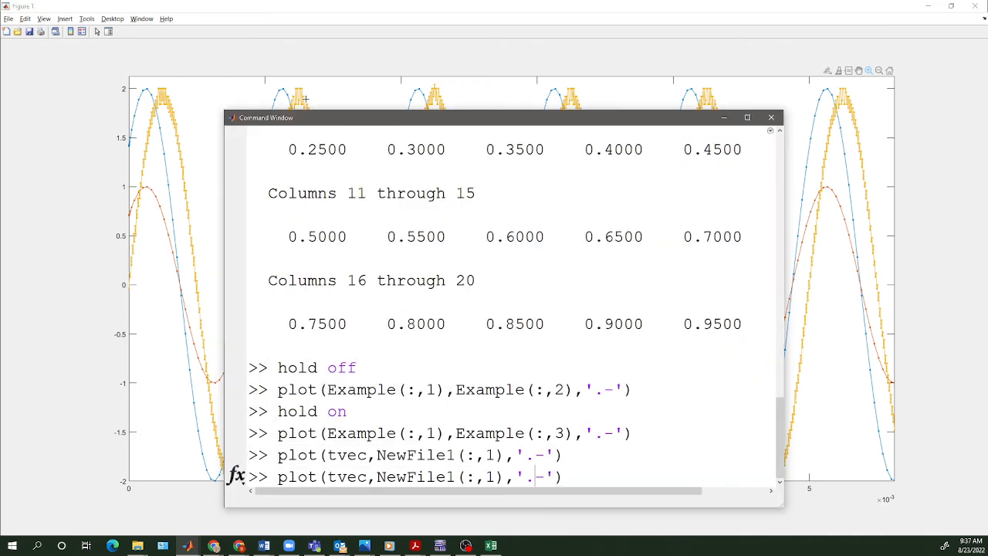
{"action": "key", "text": "BackSpace"}
{"action": "type", "text": "2"}
{"action": "key", "text": "Return"}
{"action": "left_click", "coordinate": [201, 169]}
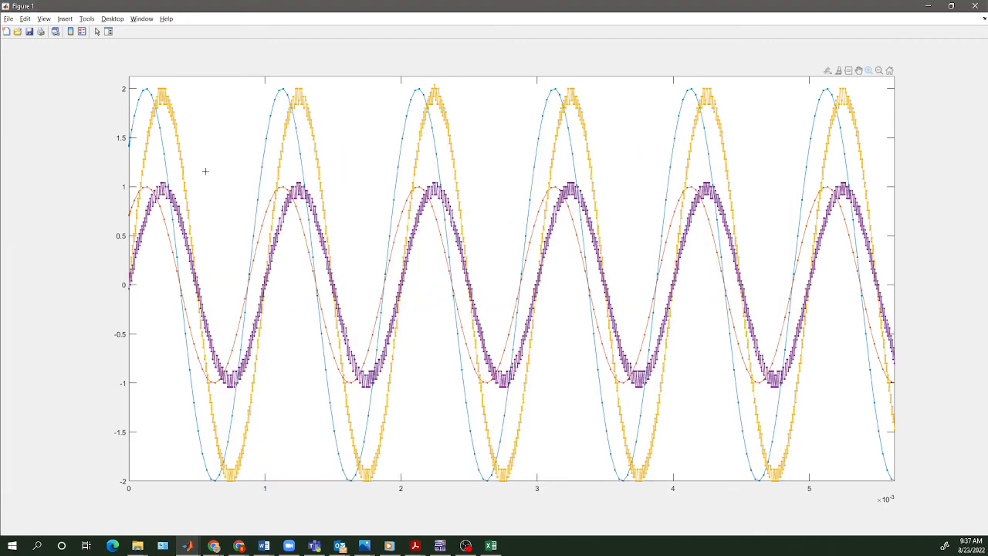
Place a data tip on the second peak of the blue Multisim trace and move its label to the peak's left side
{"action": "scroll", "coordinate": [206, 170], "scroll_direction": "up", "scroll_amount": 3}
{"action": "left_click", "coordinate": [879, 70]}
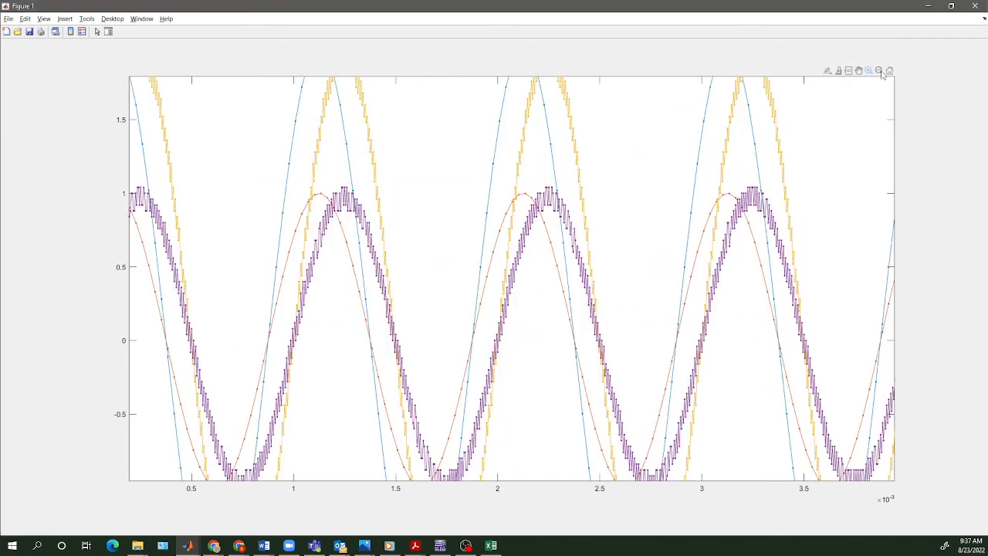
{"action": "left_click", "coordinate": [610, 183]}
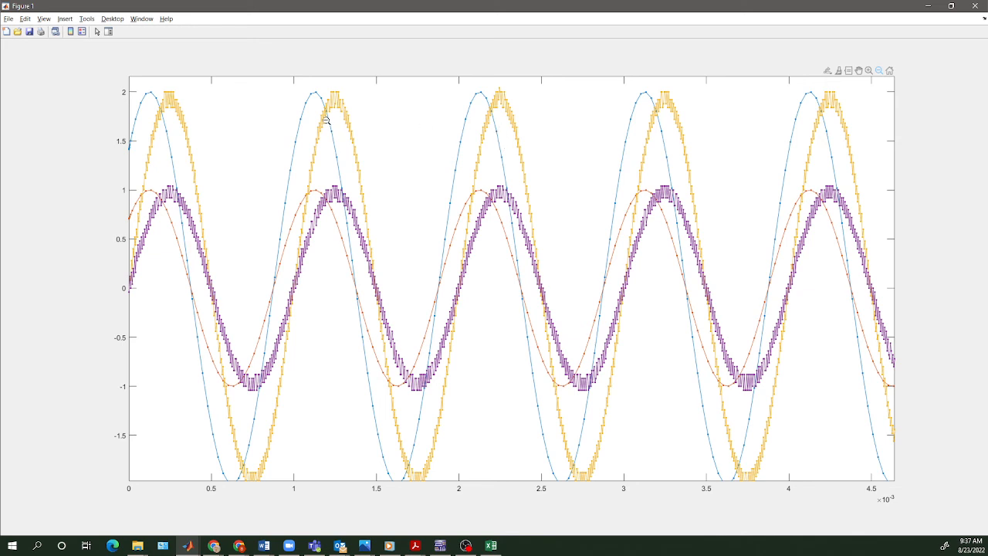
{"action": "left_click", "coordinate": [849, 71]}
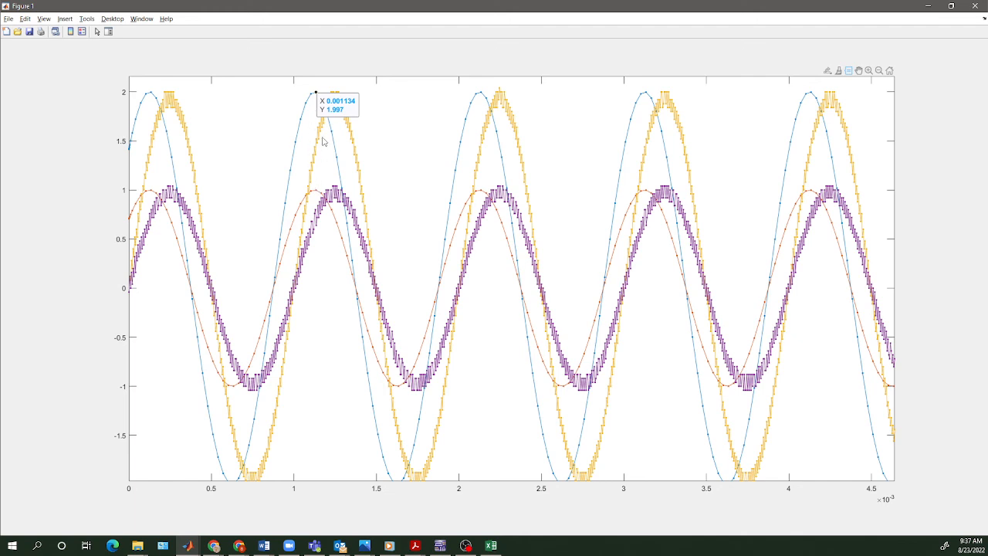
{"action": "left_click_drag", "start_coordinate": [337, 113], "coordinate": [247, 134]}
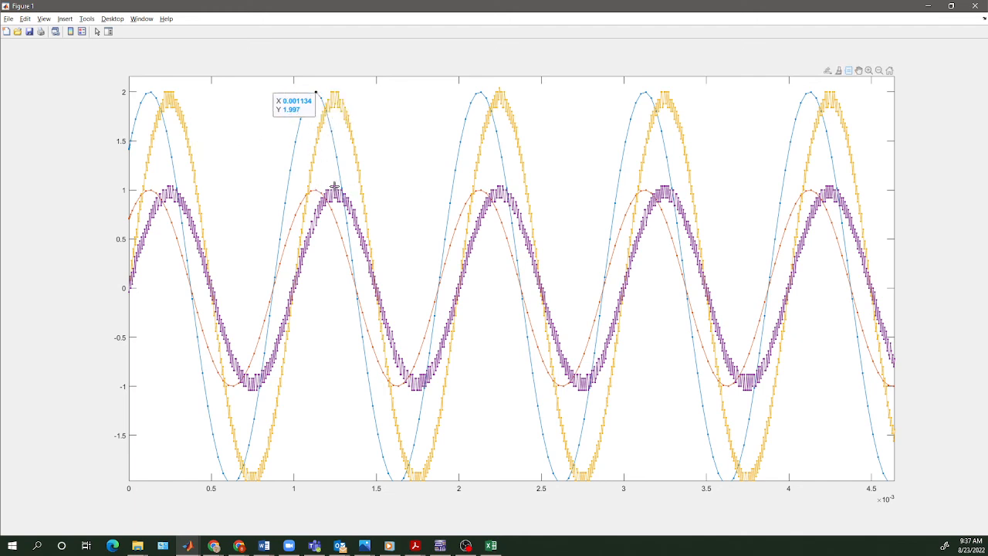
{"action": "key", "text": "alt+Tab"}
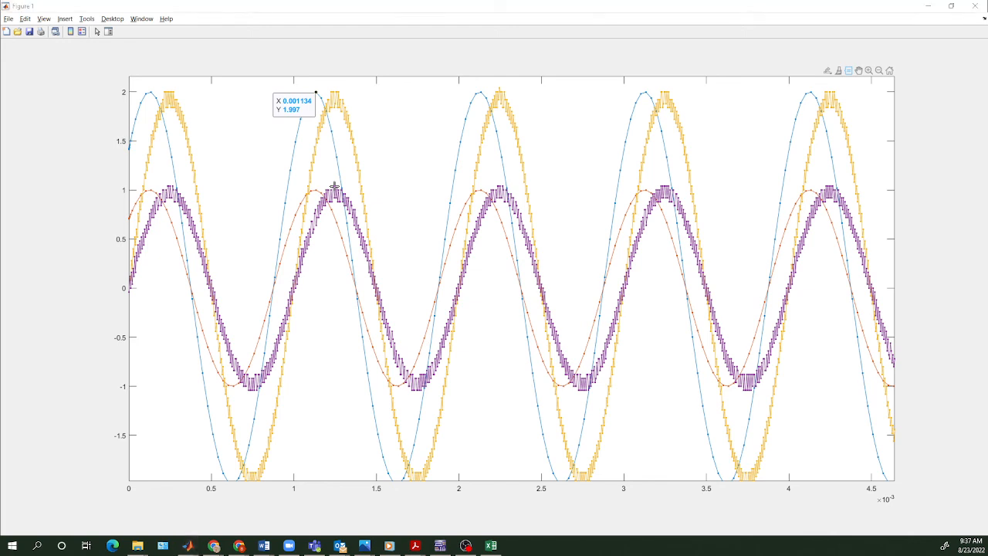
{"action": "key", "text": "alt+Tab"}
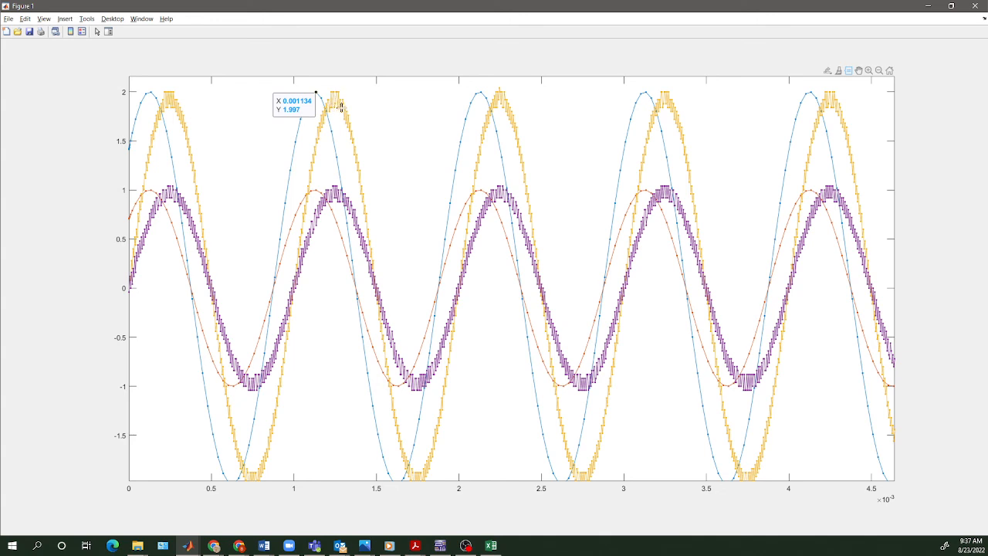
Compare the second peaks of the yellow scope trace and the blue Multisim trace in time by placing data tips on each
{"action": "key", "text": "alt"}
{"action": "left_click", "coordinate": [337, 104]}
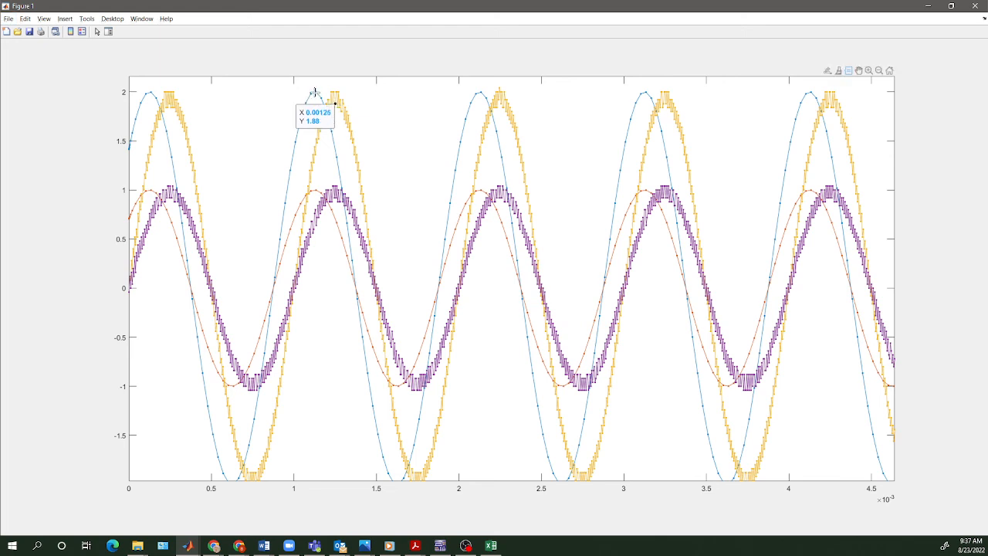
{"action": "left_click", "coordinate": [315, 92]}
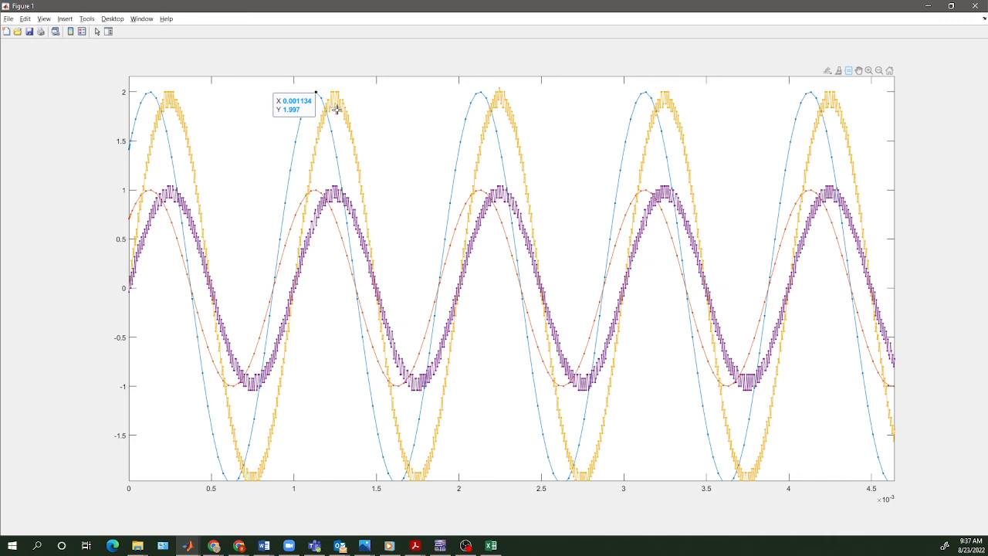
{"action": "key", "text": "alt"}
{"action": "key", "text": "alt"}
{"action": "left_click", "coordinate": [333, 106]}
{"action": "right_click", "coordinate": [343, 107]}
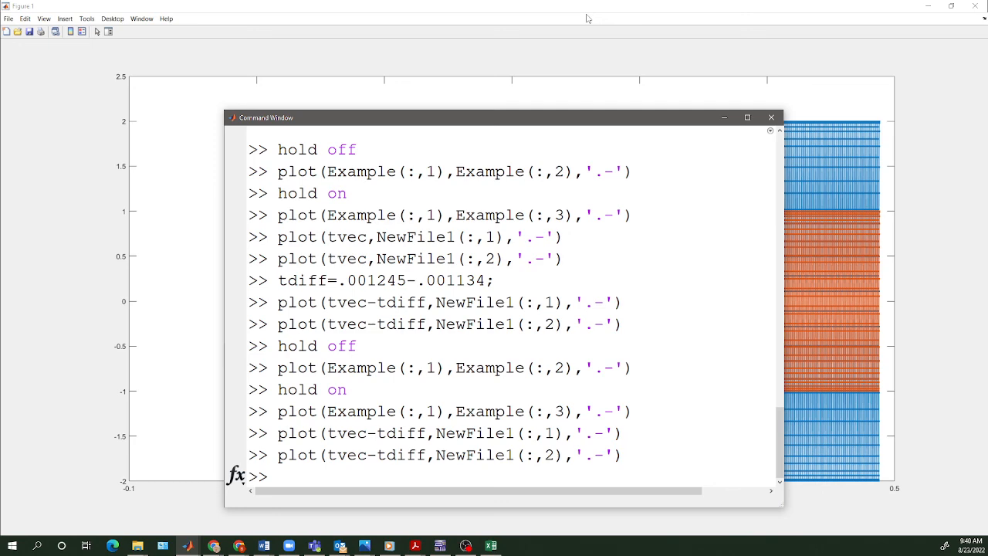
Bring Figure 1 to the front and zoom in on about the first 2 ms of the overlaid, time-shifted traces
{"action": "left_click", "coordinate": [587, 18]}
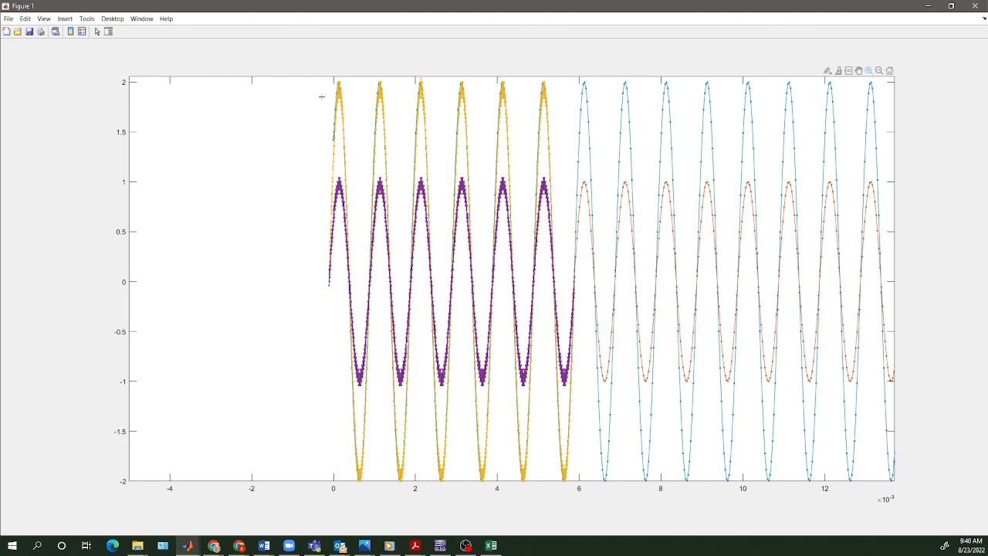
{"action": "left_click_drag", "start_coordinate": [327, 96], "coordinate": [415, 100]}
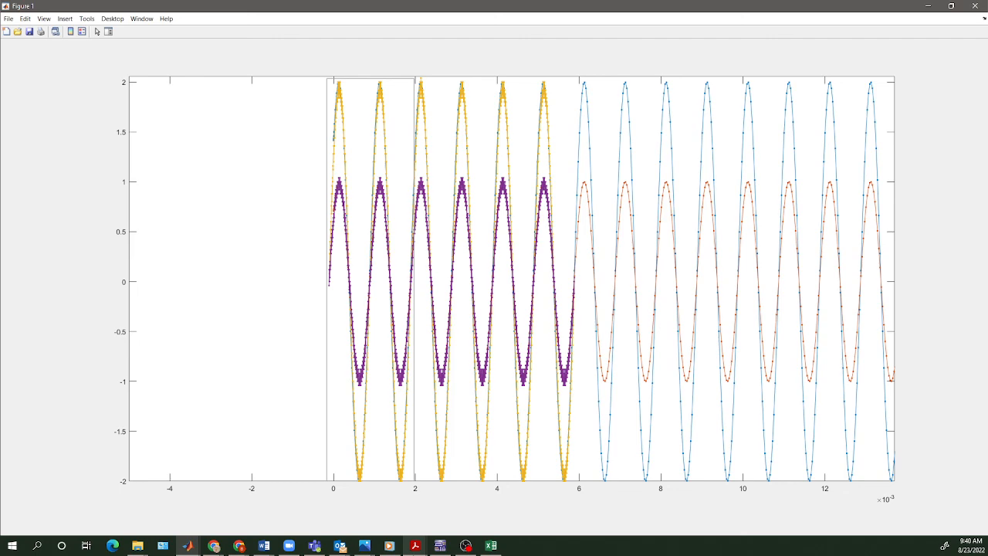
{"action": "left_click_drag", "start_coordinate": [326, 131], "coordinate": [414, 131]}
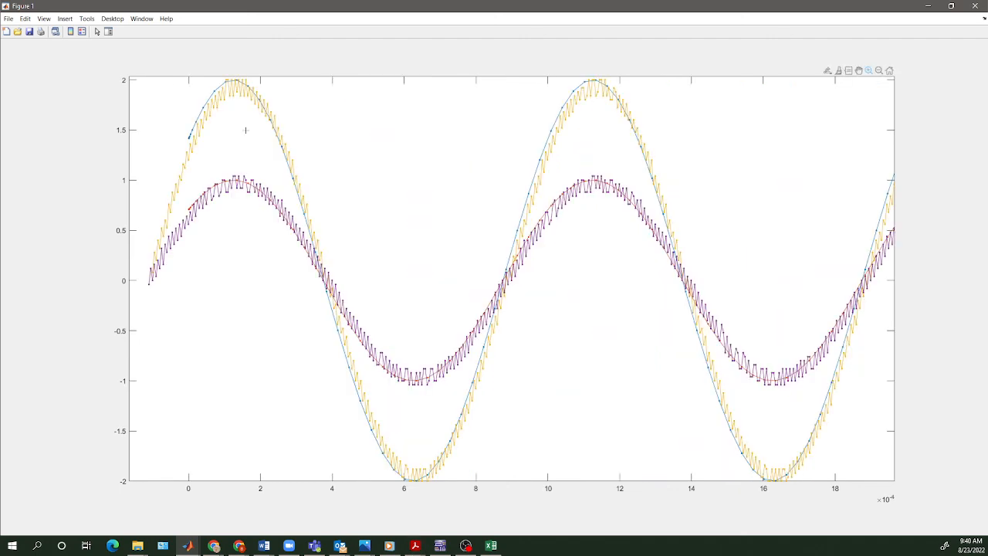